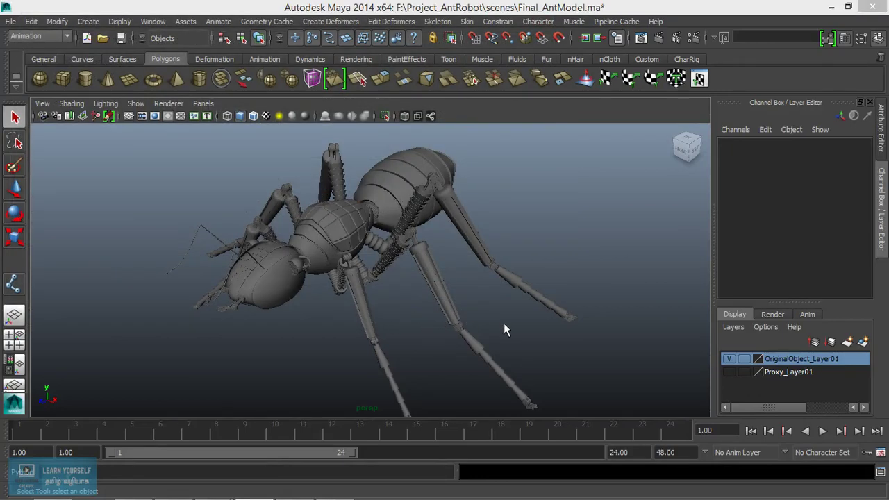
# Step: Hide OriginalObject_Layer01 and show Proxy_Layer01 to inspect the low-poly proxy version of the ant
pyautogui.moveTo(504, 324)
pyautogui.keyDown('alt'); pyautogui.mouseDown(button='right')
pyautogui.moveTo(373, 300)
pyautogui.moveTo(489, 319)
pyautogui.mouseUp(button='right'); pyautogui.keyUp('alt')
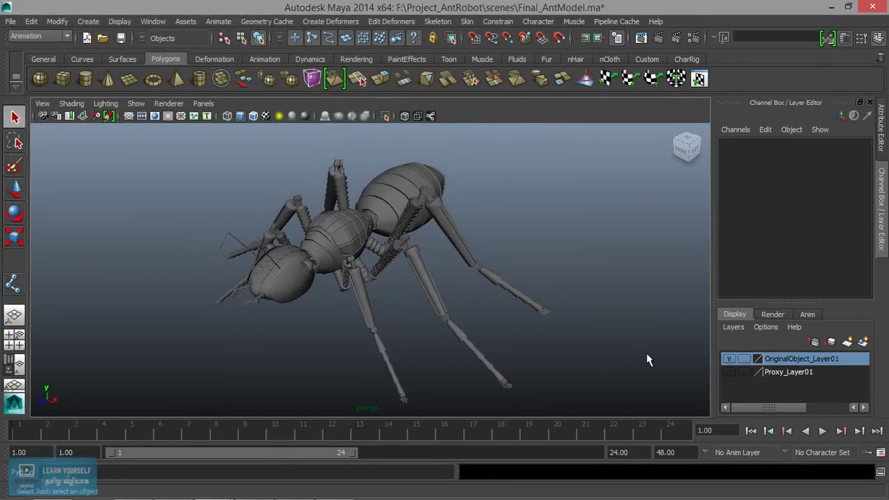
pyautogui.click(729, 359)
pyautogui.click(729, 372)
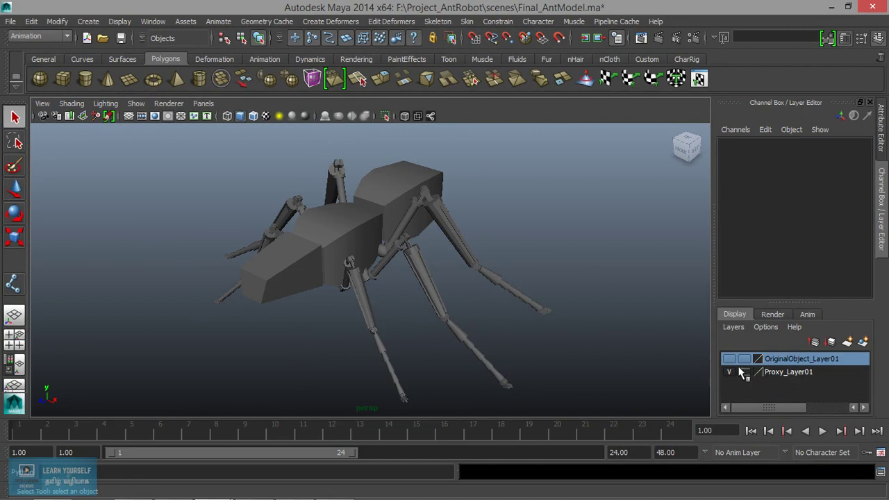
pyautogui.scroll(-3, 405, 352)
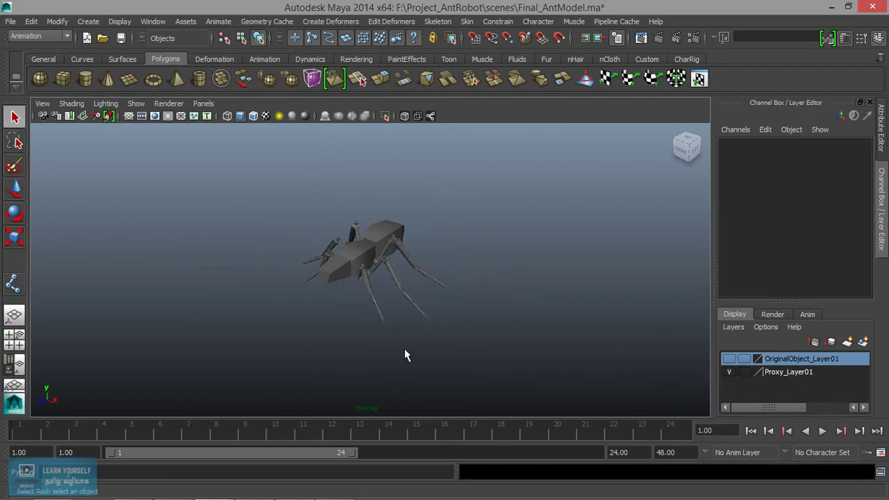
pyautogui.scroll(4, 392, 344)
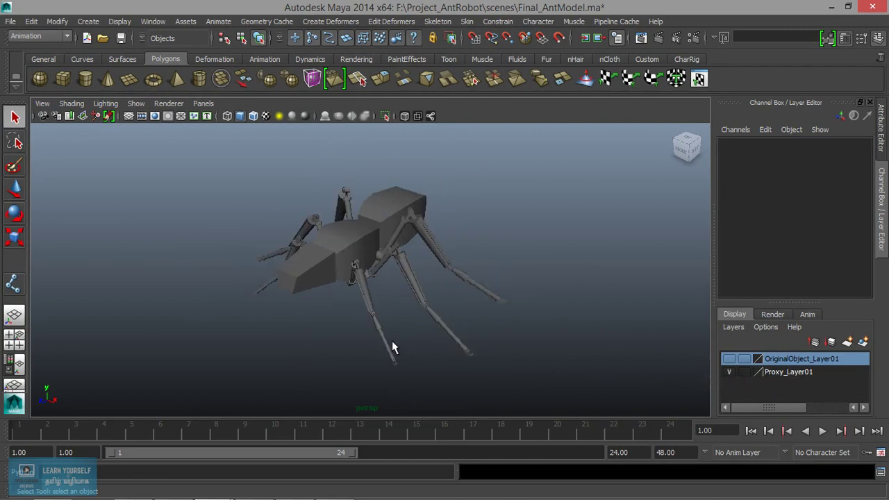
pyautogui.keyDown('alt'); pyautogui.moveTo(373, 324); pyautogui.dragTo(327, 321); pyautogui.keyUp('alt')
# Step: Hide Proxy_Layer01, show OriginalObject_Layer01 again and frame the detailed ant in a three-quarter front view
pyautogui.click(729, 373)
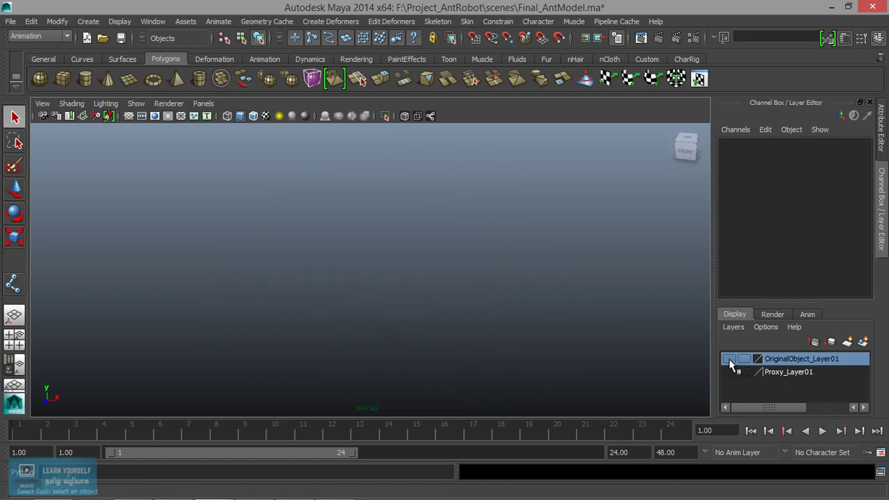
pyautogui.click(728, 359)
pyautogui.scroll(3, 371, 284)
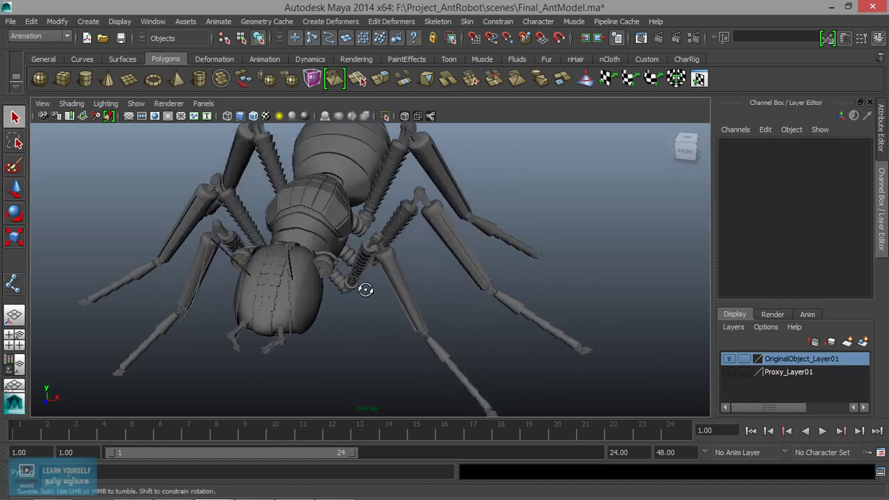
pyautogui.keyDown('alt'); pyautogui.moveTo(363, 291); pyautogui.dragTo(285, 292); pyautogui.keyUp('alt')
pyautogui.keyDown('alt'); pyautogui.moveTo(285, 291); pyautogui.dragTo(402, 330, button='middle'); pyautogui.keyUp('alt')
pyautogui.keyDown('alt'); pyautogui.moveTo(402, 330); pyautogui.dragTo(360, 343); pyautogui.keyUp('alt')
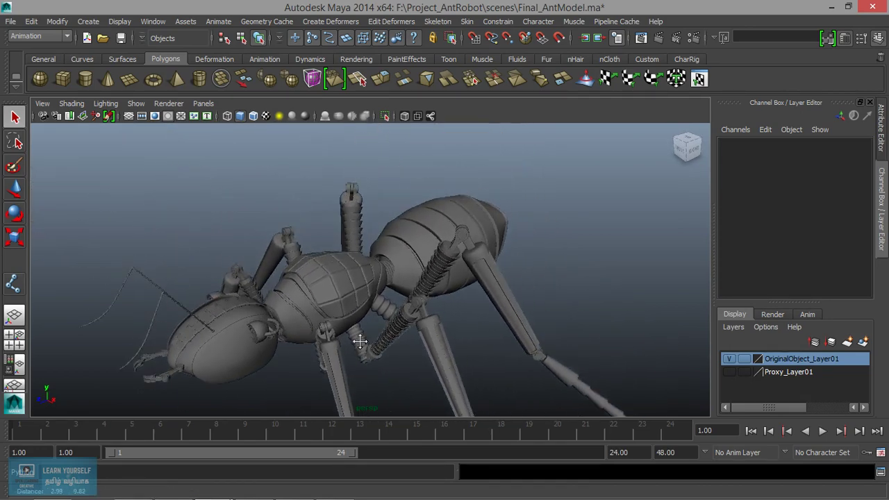
pyautogui.keyDown('alt'); pyautogui.moveTo(360, 344); pyautogui.dragTo(424, 343, button='right'); pyautogui.keyUp('alt')
pyautogui.keyDown('alt'); pyautogui.moveTo(424, 343); pyautogui.dragTo(456, 307, button='middle'); pyautogui.keyUp('alt')
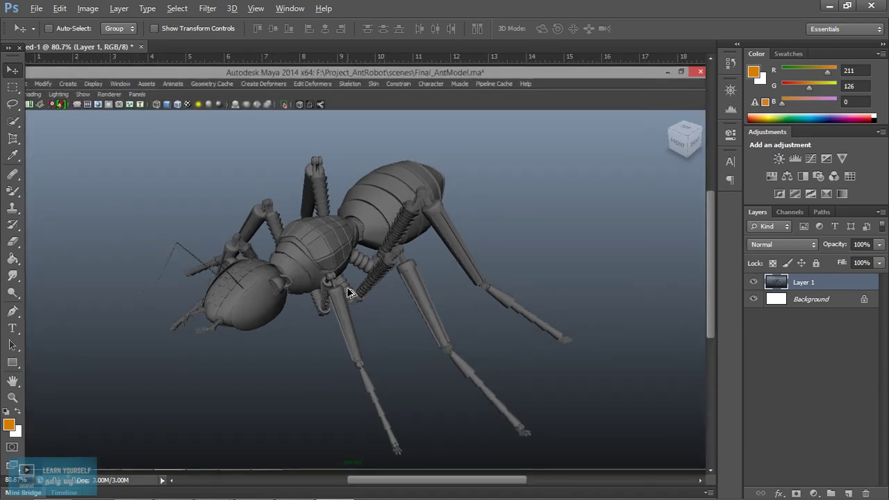
# Step: Switch to Photoshop, activate the Color Replacement tool and set the foreground colour to dark grey (RGB 39, 39, 39)
pyautogui.keyDown('alt'); pyautogui.scroll(2, 348, 288); pyautogui.keyUp('alt')
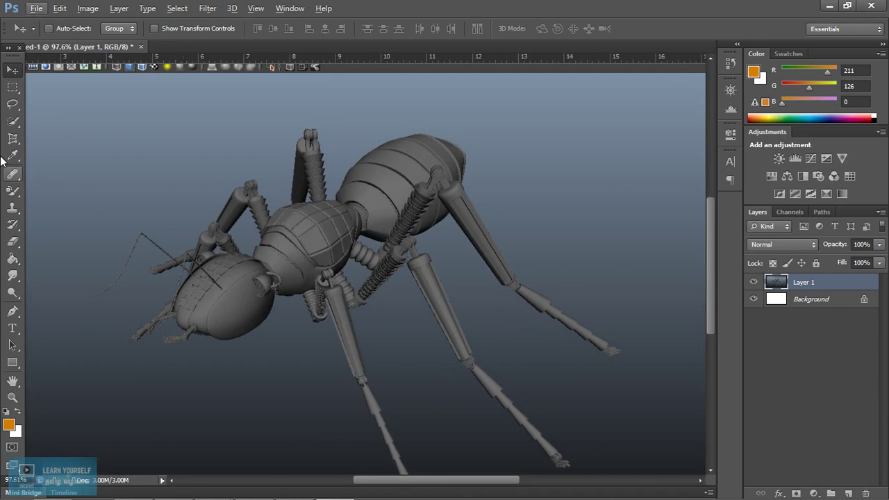
pyautogui.click(12, 190)
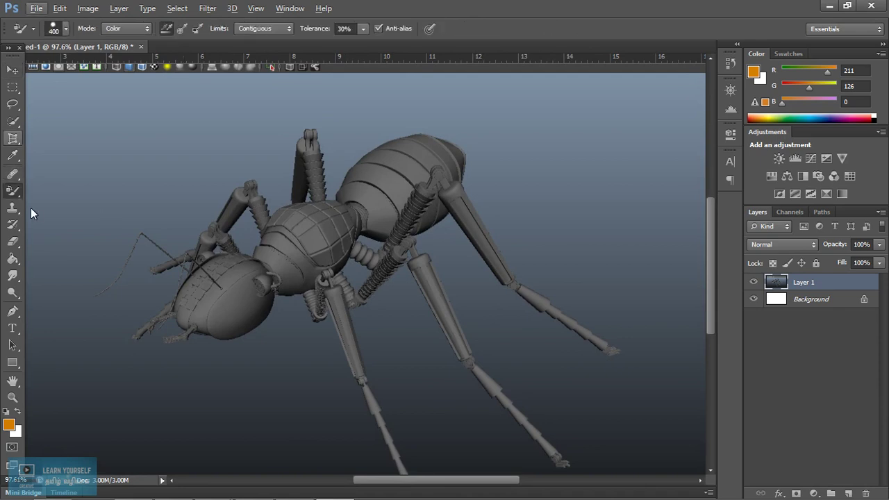
pyautogui.click(8, 424)
pyautogui.click(554, 258)
pyautogui.moveTo(554, 258); pyautogui.dragTo(557, 254)
pyautogui.click(853, 105)
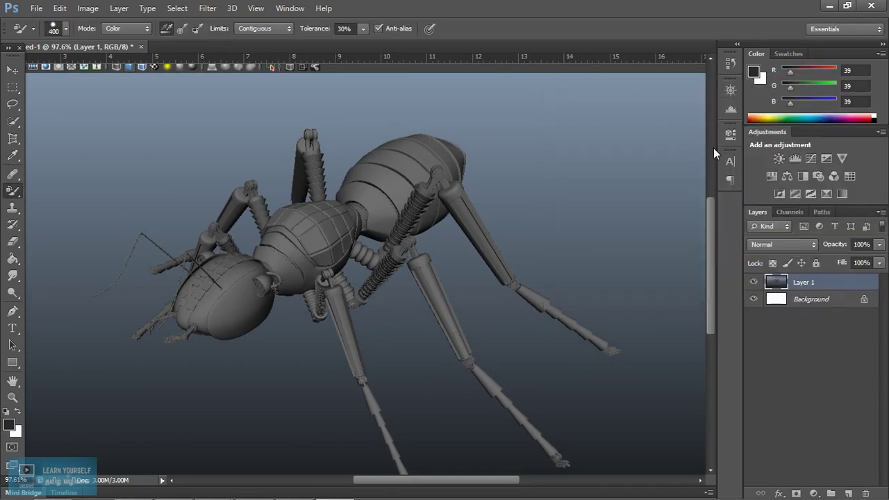
# Step: Reduce the Color Replacement brush size to 60 px
pyautogui.press('o')
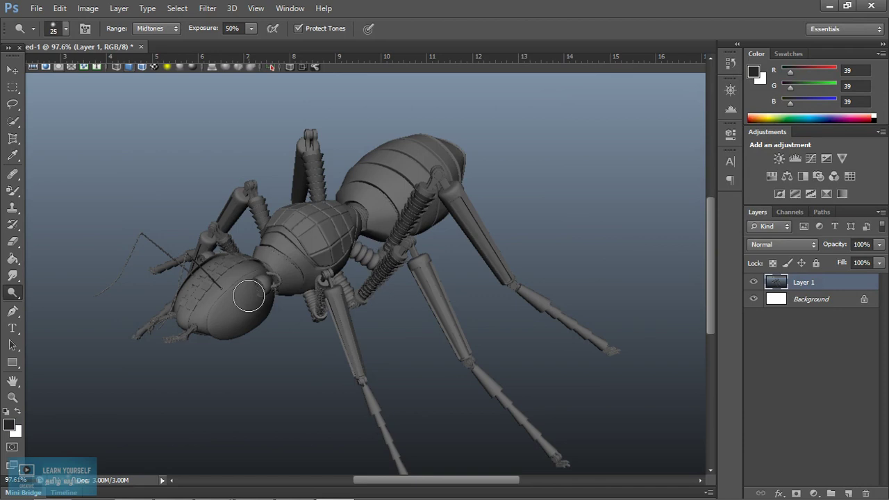
pyautogui.press('b')
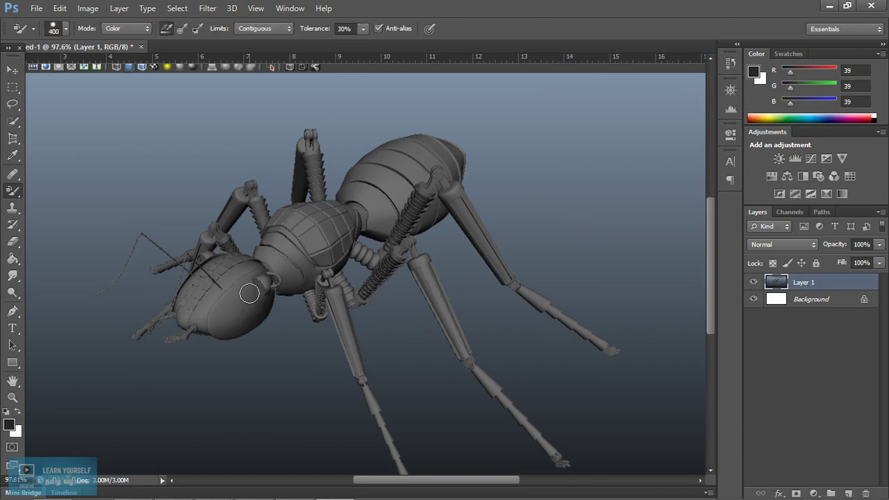
pyautogui.press('[')
pyautogui.press('[')
pyautogui.press('[')
pyautogui.press('[')
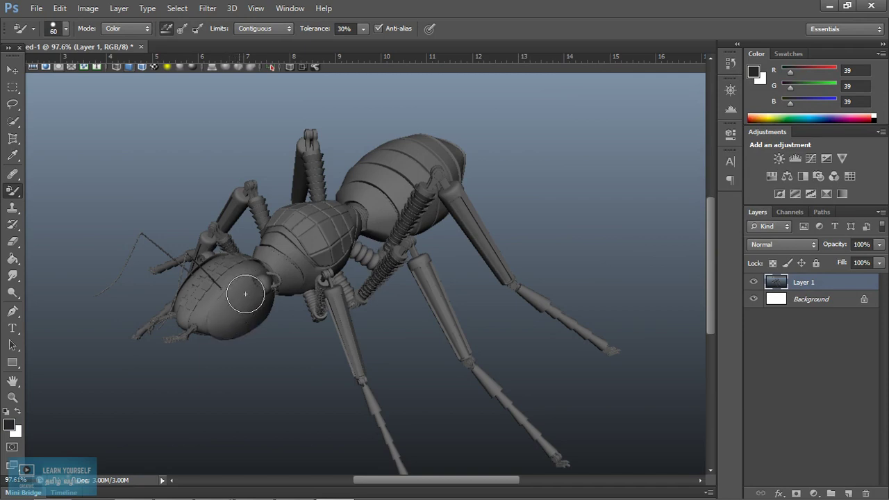
# Step: Add a new layer above Layer 1 and set the foreground colour to near-black (RGB 23, 23, 23)
pyautogui.click(855, 493)
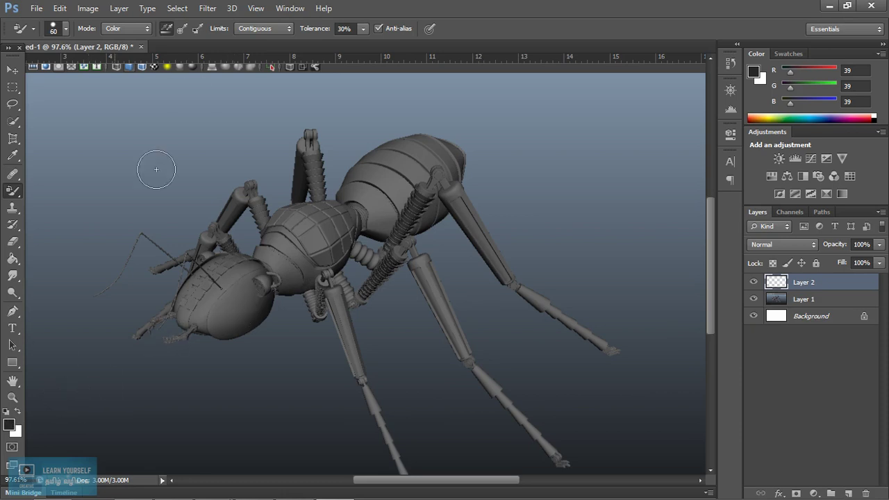
pyautogui.click(10, 425)
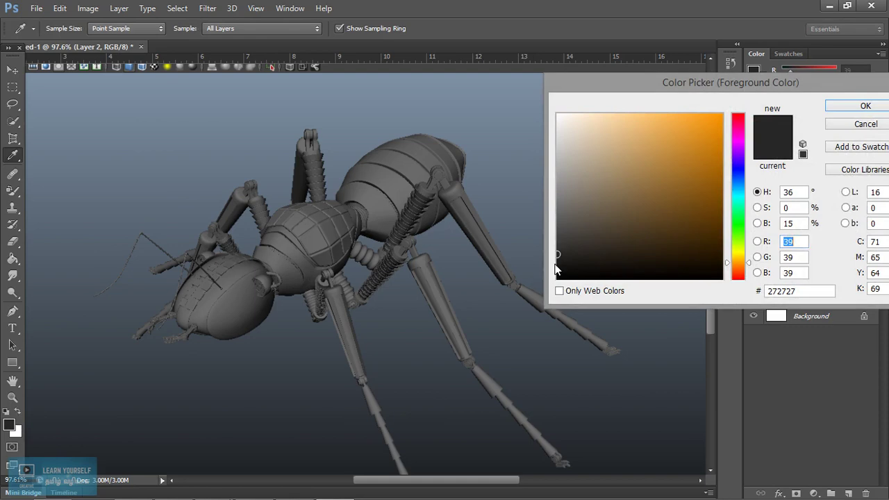
pyautogui.moveTo(556, 258); pyautogui.dragTo(553, 264)
pyautogui.click(865, 106)
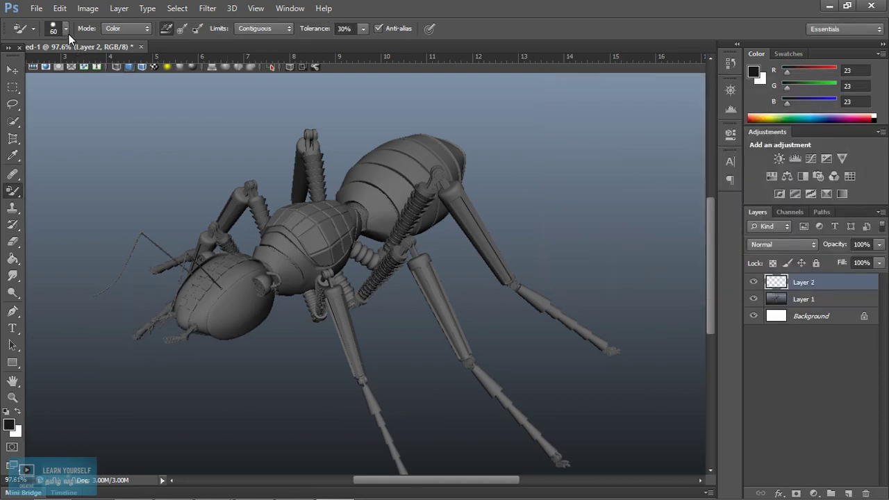
# Step: Switch to the regular Brush tool and set its opacity to 100%
pyautogui.click(62, 32)
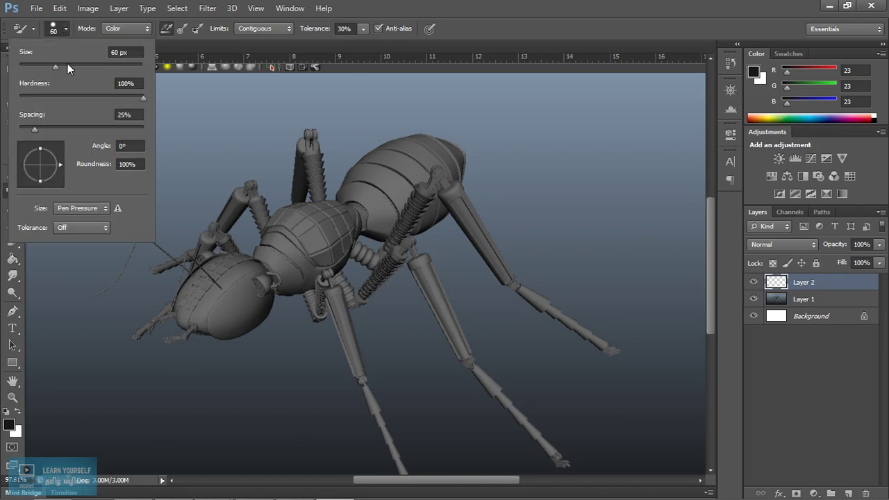
pyautogui.click(184, 105)
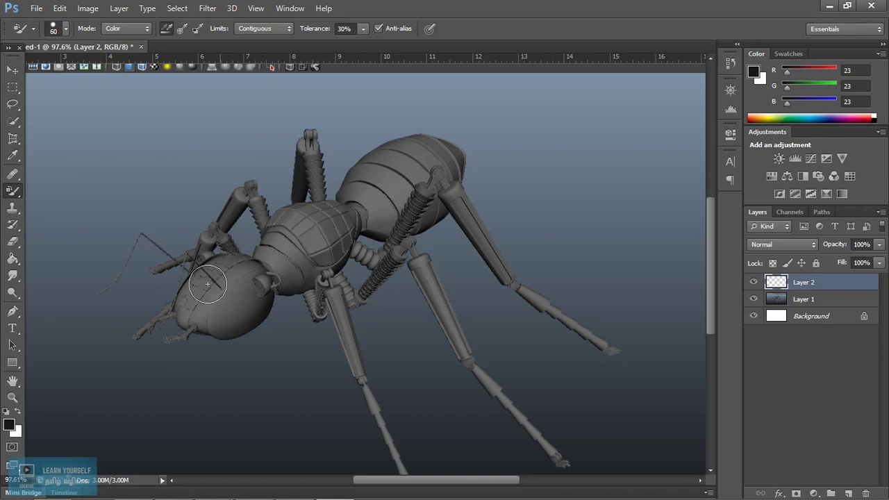
pyautogui.rightClick(14, 197)
pyautogui.click(78, 188)
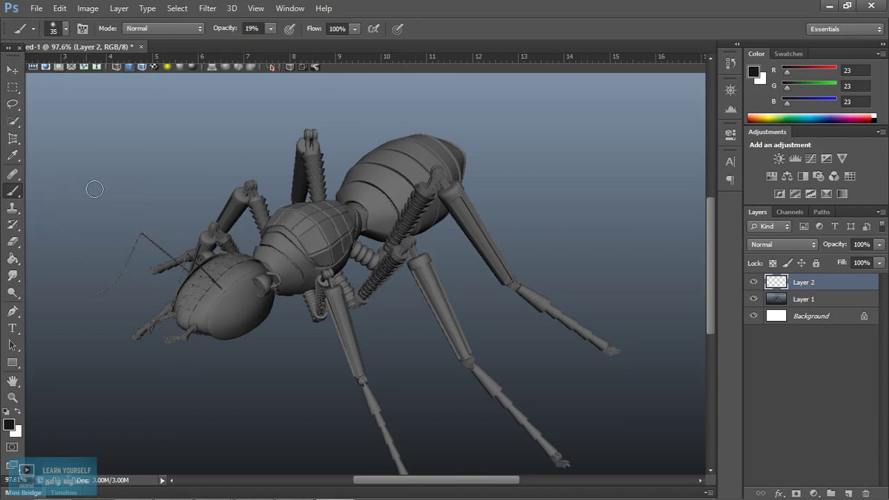
pyautogui.click(271, 29)
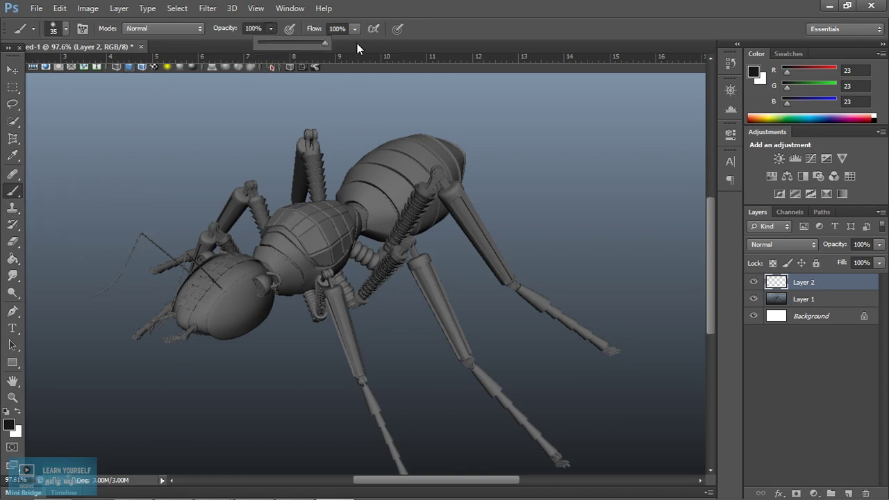
# Step: Paint the side of the ant's head and the upper thorax near-black on Layer 2 with the soft 35 px brush
pyautogui.moveTo(230, 304)
pyautogui.mouseDown()
pyautogui.moveTo(234, 295)
pyautogui.moveTo(217, 314)
pyautogui.moveTo(224, 330)
pyautogui.moveTo(260, 319)
pyautogui.moveTo(259, 277)
pyautogui.moveTo(232, 301)
pyautogui.moveTo(252, 310)
pyautogui.mouseUp()
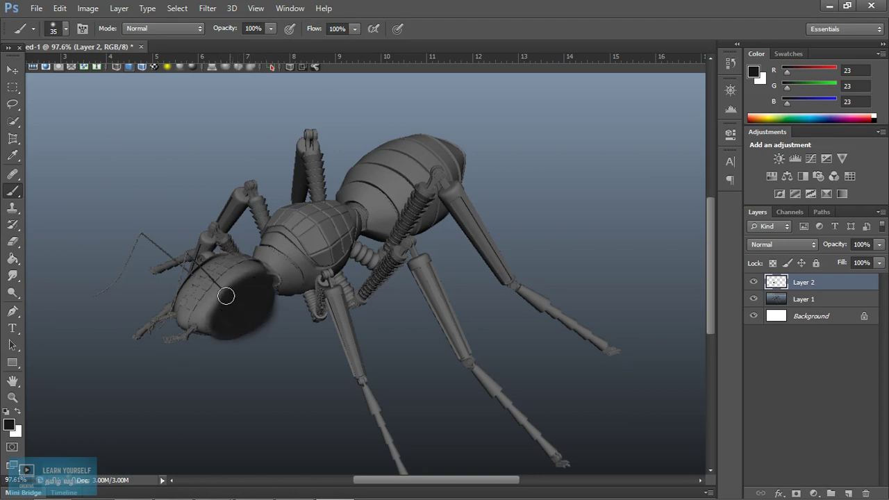
pyautogui.moveTo(204, 253); pyautogui.dragTo(217, 281)
pyautogui.moveTo(292, 220)
pyautogui.mouseDown()
pyautogui.moveTo(323, 257)
pyautogui.moveTo(346, 218)
pyautogui.moveTo(323, 203)
pyautogui.moveTo(277, 214)
pyautogui.moveTo(306, 230)
pyautogui.moveTo(295, 213)
pyautogui.mouseUp()
pyautogui.moveTo(335, 234); pyautogui.dragTo(320, 227)
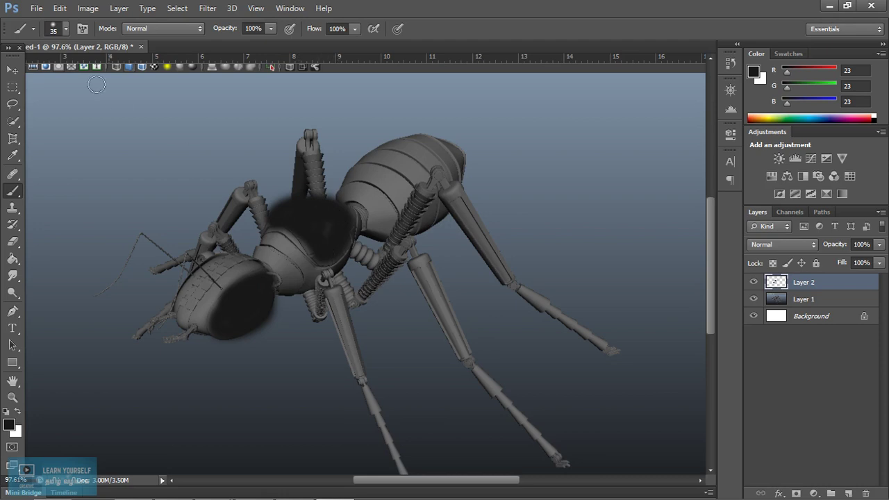
# Step: Pick a hard round 35 px brush at 100% hardness and paint dark bands on the first two abdomen segments
pyautogui.click(66, 31)
pyautogui.click(88, 129)
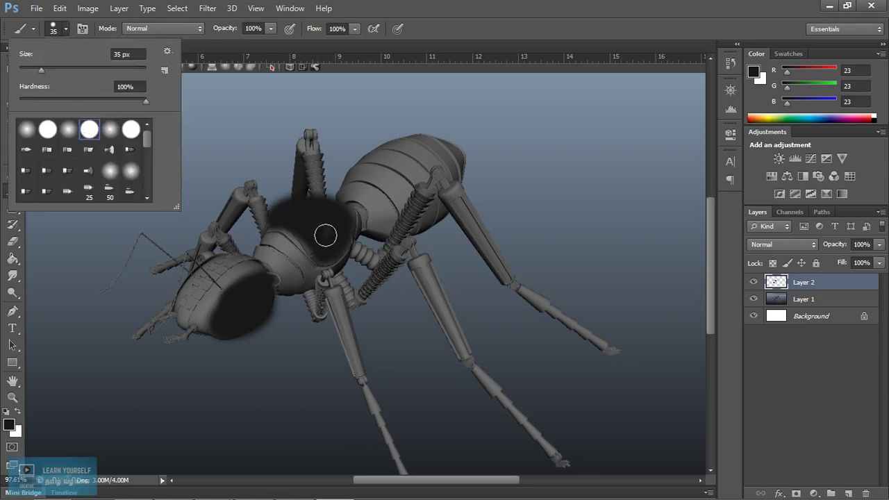
pyautogui.click(324, 226)
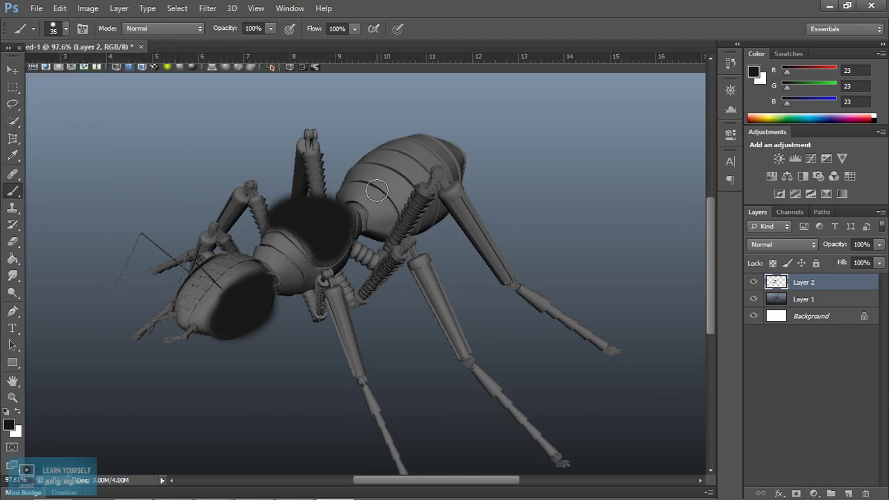
pyautogui.moveTo(360, 194)
pyautogui.mouseDown()
pyautogui.moveTo(353, 192)
pyautogui.moveTo(381, 214)
pyautogui.mouseUp()
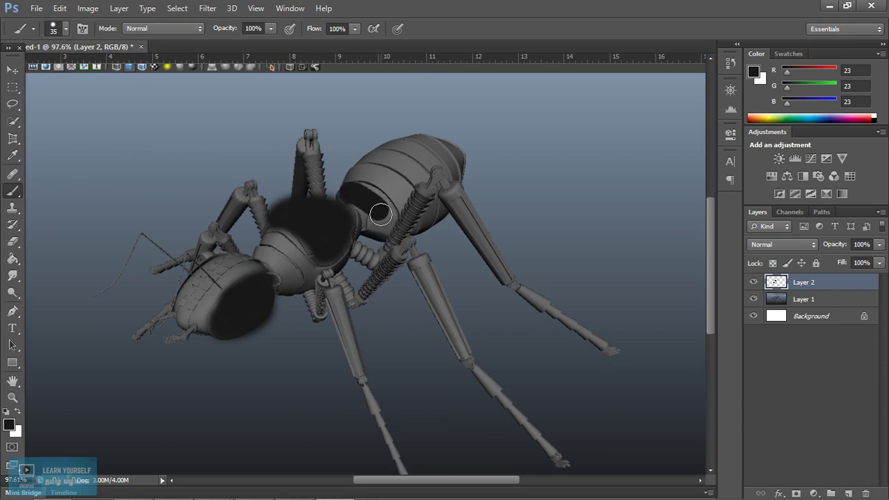
pyautogui.moveTo(372, 184)
pyautogui.mouseDown()
pyautogui.moveTo(361, 170)
pyautogui.moveTo(395, 187)
pyautogui.moveTo(388, 174)
pyautogui.mouseUp()
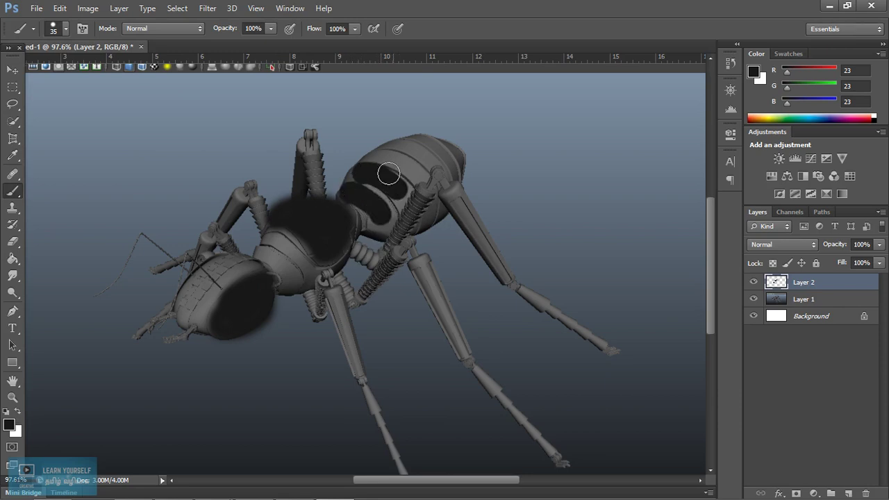
# Step: Shrink the brush to 20 px, then 15 px, and paint dark bands on the remaining abdomen segments up to the tip
pyautogui.keyDown('alt'); pyautogui.scroll(3, 411, 198); pyautogui.keyUp('alt')
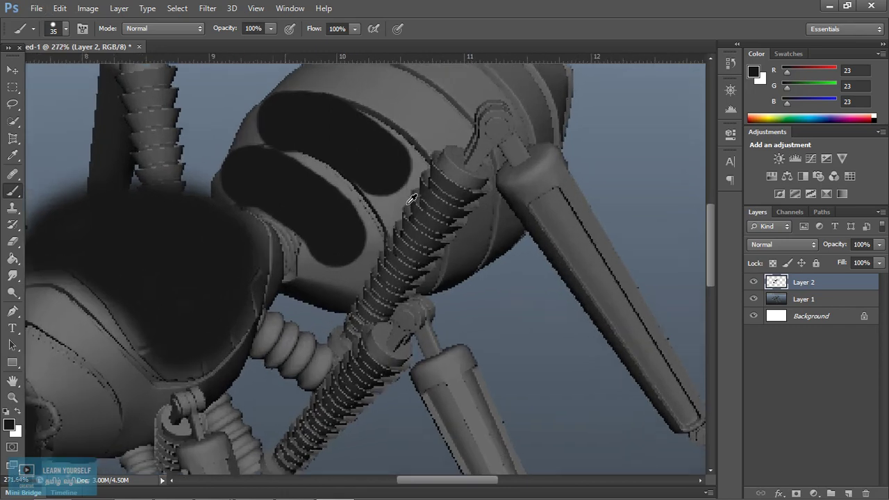
pyautogui.moveTo(409, 168); pyautogui.dragTo(380, 286)
pyautogui.press('[')
pyautogui.press('[')
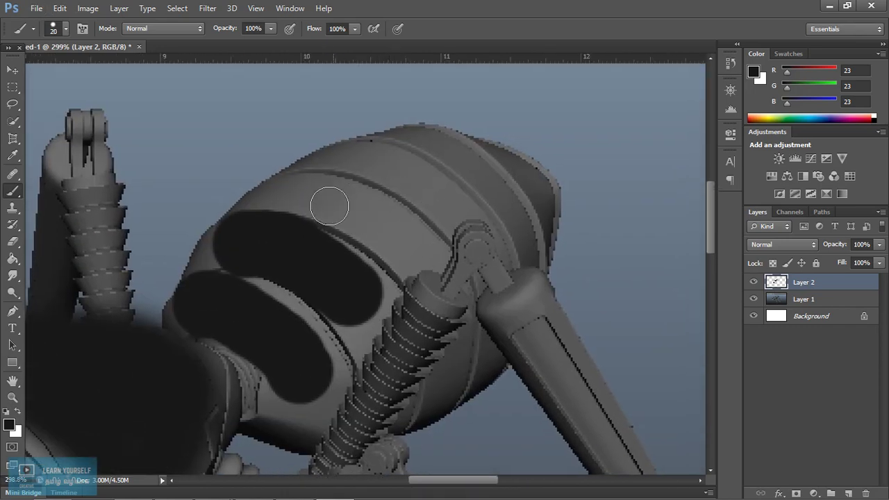
pyautogui.moveTo(270, 187)
pyautogui.mouseDown()
pyautogui.moveTo(302, 189)
pyautogui.moveTo(393, 225)
pyautogui.moveTo(421, 256)
pyautogui.moveTo(279, 193)
pyautogui.mouseUp()
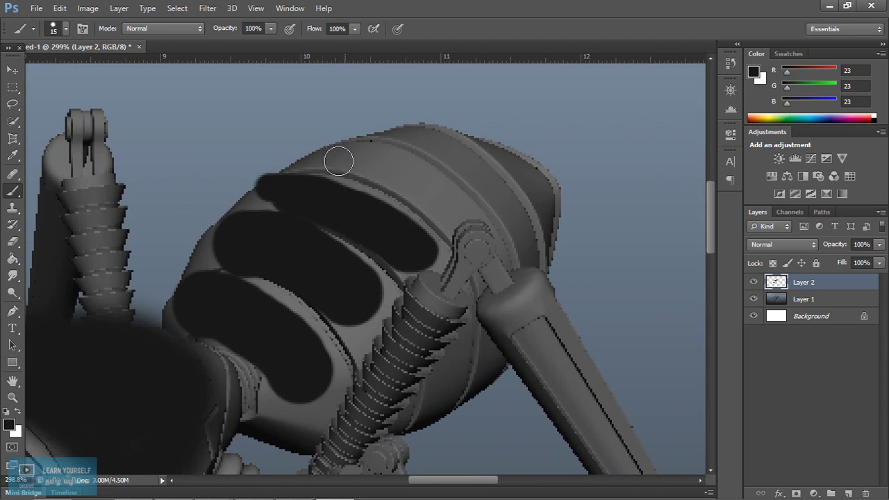
pyautogui.click(328, 157)
pyautogui.moveTo(328, 158)
pyautogui.mouseDown()
pyautogui.moveTo(382, 148)
pyautogui.moveTo(452, 191)
pyautogui.moveTo(452, 206)
pyautogui.moveTo(360, 167)
pyautogui.moveTo(436, 143)
pyautogui.moveTo(507, 201)
pyautogui.mouseUp()
pyautogui.moveTo(488, 148)
pyautogui.mouseDown()
pyautogui.moveTo(547, 194)
pyautogui.moveTo(528, 241)
pyautogui.mouseUp()
pyautogui.moveTo(476, 299)
pyautogui.mouseDown()
pyautogui.moveTo(498, 173)
pyautogui.moveTo(505, 175)
pyautogui.mouseUp()
# Step: Set the foreground colour to pure red (RGB 255, 0, 0)
pyautogui.keyDown('alt'); pyautogui.scroll(-3, 419, 275); pyautogui.keyUp('alt')
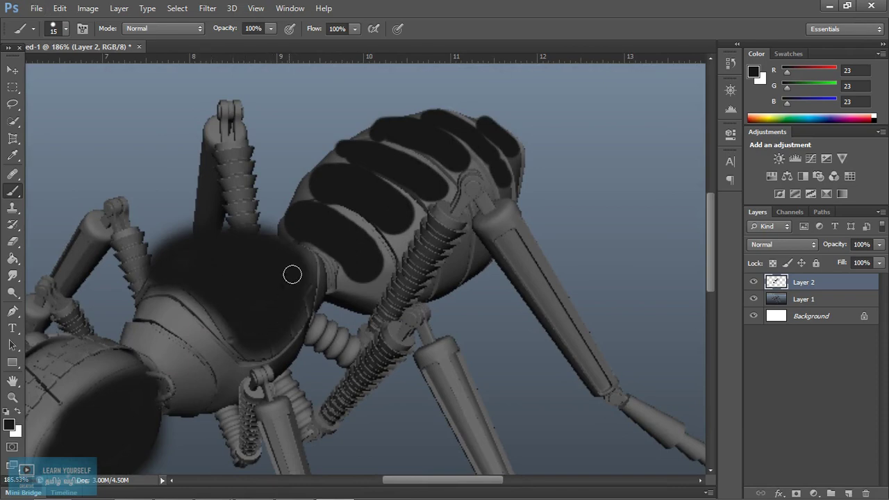
pyautogui.keyDown('alt'); pyautogui.scroll(-3, 224, 311); pyautogui.keyUp('alt')
pyautogui.keyDown('alt'); pyautogui.scroll(3, 224, 311); pyautogui.keyUp('alt')
pyautogui.moveTo(177, 319); pyautogui.dragTo(298, 278)
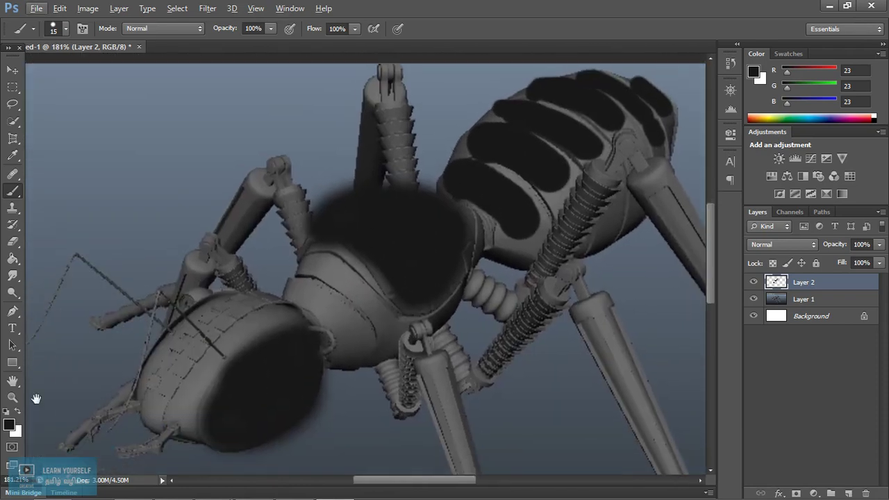
pyautogui.click(13, 432)
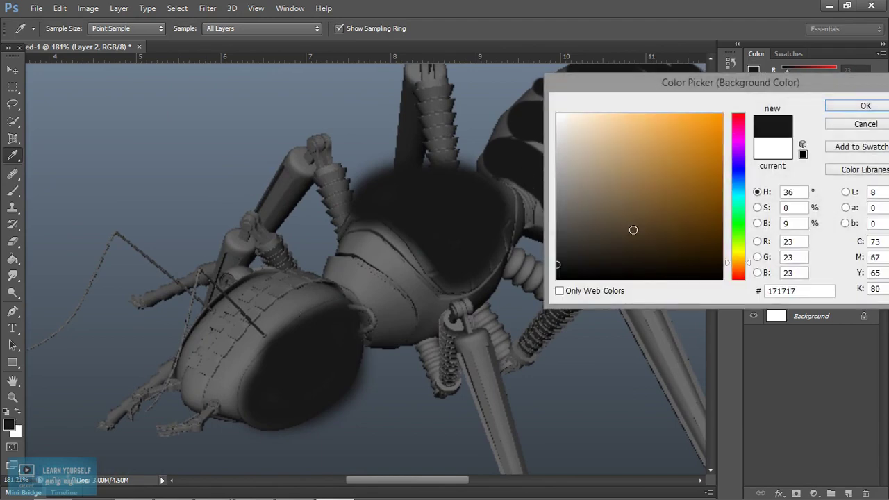
pyautogui.click(863, 127)
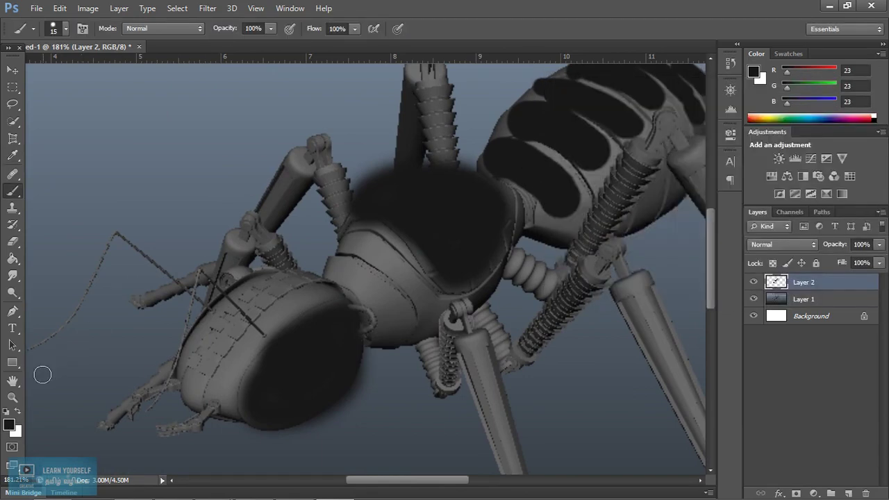
pyautogui.click(8, 424)
pyautogui.moveTo(742, 267); pyautogui.dragTo(741, 280)
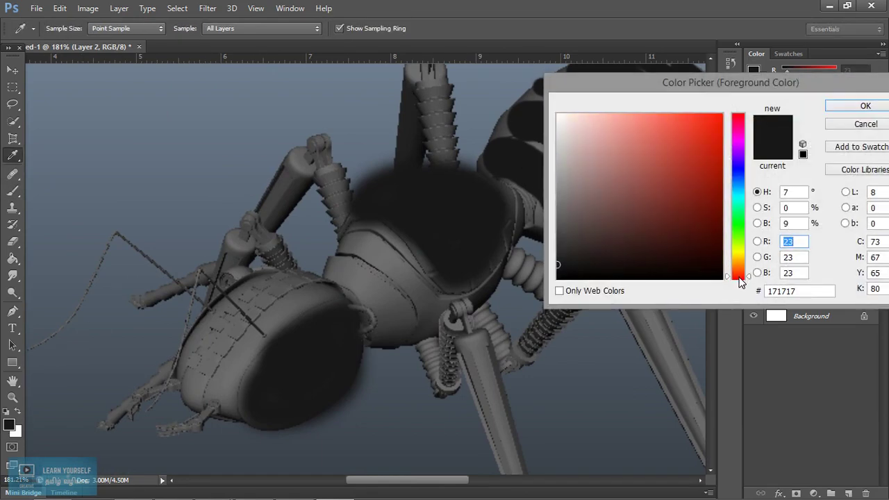
pyautogui.click(723, 115)
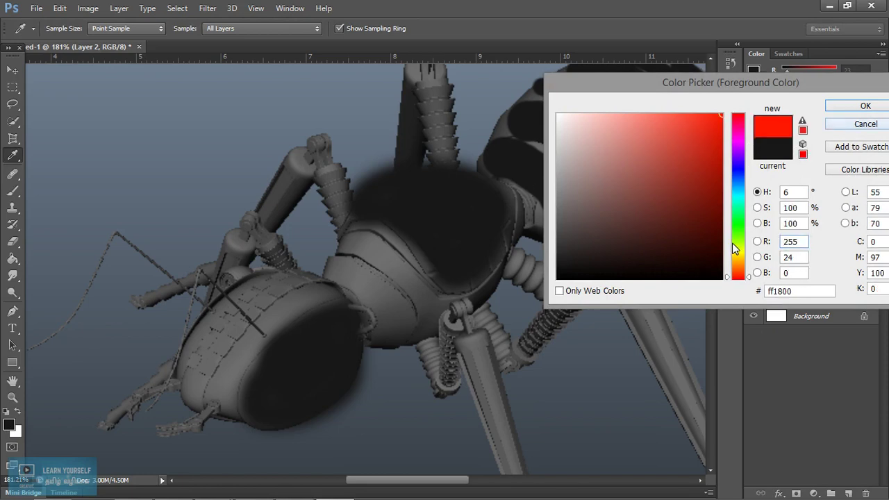
pyautogui.moveTo(733, 245); pyautogui.dragTo(741, 286)
pyautogui.click(867, 107)
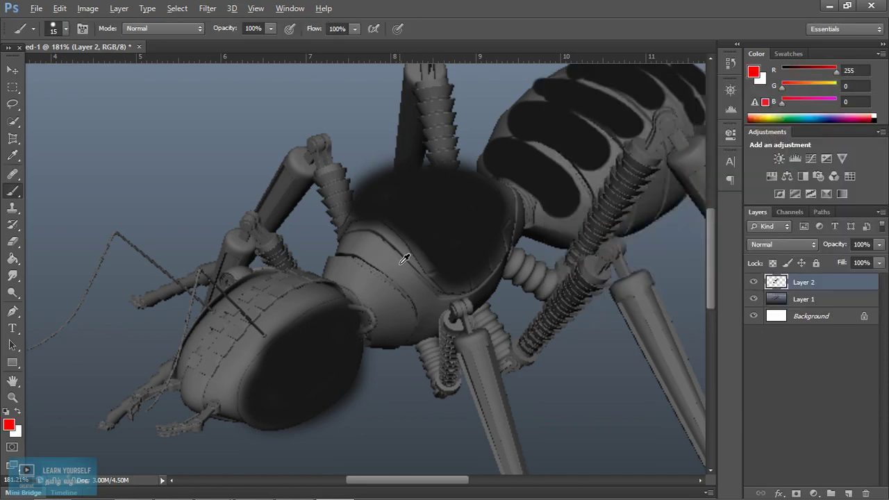
# Step: Paint two red stripes lengthwise on the ant's head with the 15 px brush, one beside the dark side patch and one on the far side
pyautogui.keyDown('alt'); pyautogui.scroll(4, 403, 260); pyautogui.keyUp('alt')
pyautogui.moveTo(269, 345); pyautogui.dragTo(461, 269)
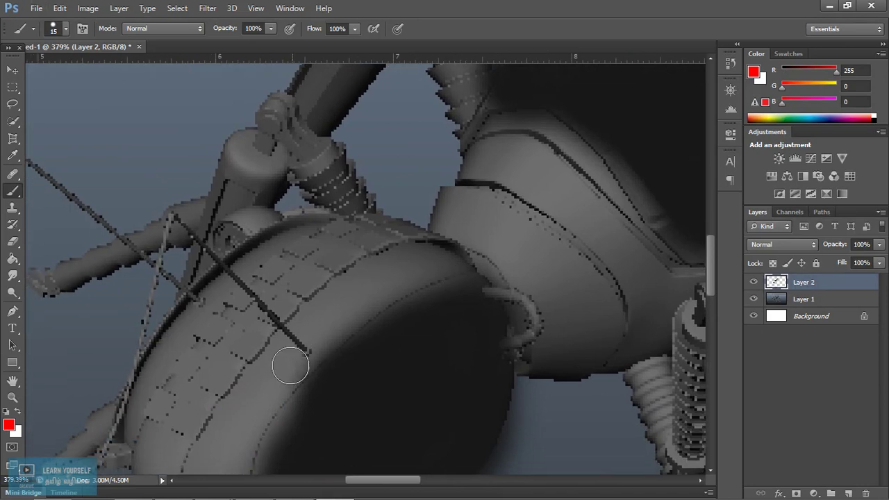
pyautogui.moveTo(292, 361); pyautogui.dragTo(224, 446)
pyautogui.scroll(-2, 280, 410)
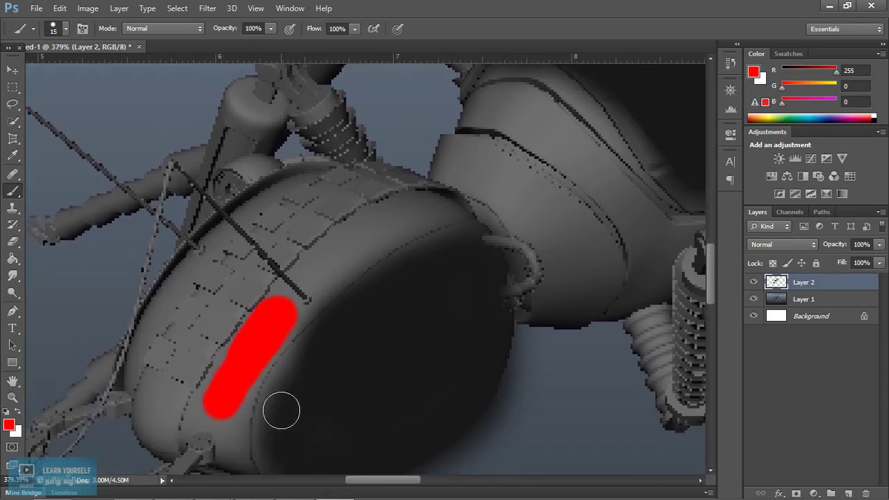
pyautogui.press('alt')
pyautogui.moveTo(213, 407)
pyautogui.mouseDown()
pyautogui.moveTo(201, 423)
pyautogui.moveTo(228, 446)
pyautogui.moveTo(256, 352)
pyautogui.moveTo(396, 241)
pyautogui.moveTo(449, 213)
pyautogui.moveTo(420, 204)
pyautogui.moveTo(349, 238)
pyautogui.moveTo(287, 284)
pyautogui.moveTo(268, 317)
pyautogui.mouseUp()
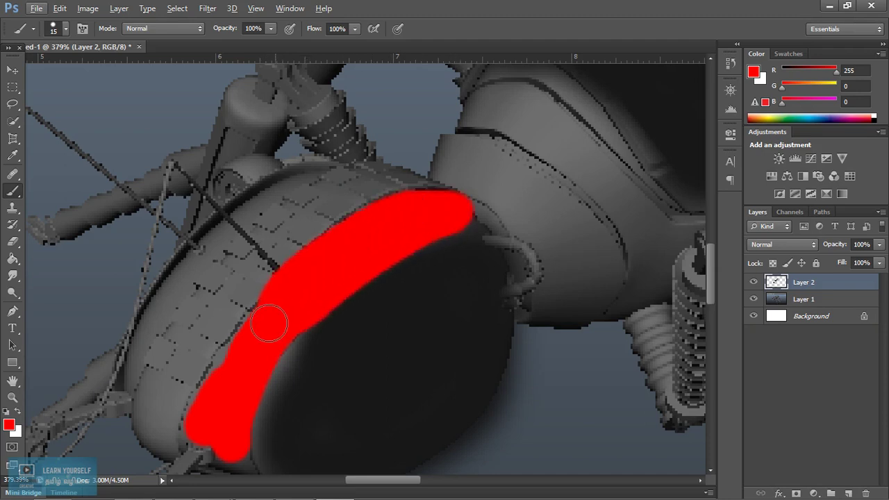
pyautogui.moveTo(192, 254); pyautogui.dragTo(205, 243)
pyautogui.moveTo(171, 281)
pyautogui.mouseDown()
pyautogui.moveTo(129, 363)
pyautogui.moveTo(225, 231)
pyautogui.moveTo(323, 174)
pyautogui.mouseUp()
pyautogui.keyDown('alt'); pyautogui.scroll(-4, 344, 218); pyautogui.keyUp('alt')
pyautogui.keyDown('alt'); pyautogui.scroll(3, 344, 218); pyautogui.keyUp('alt')
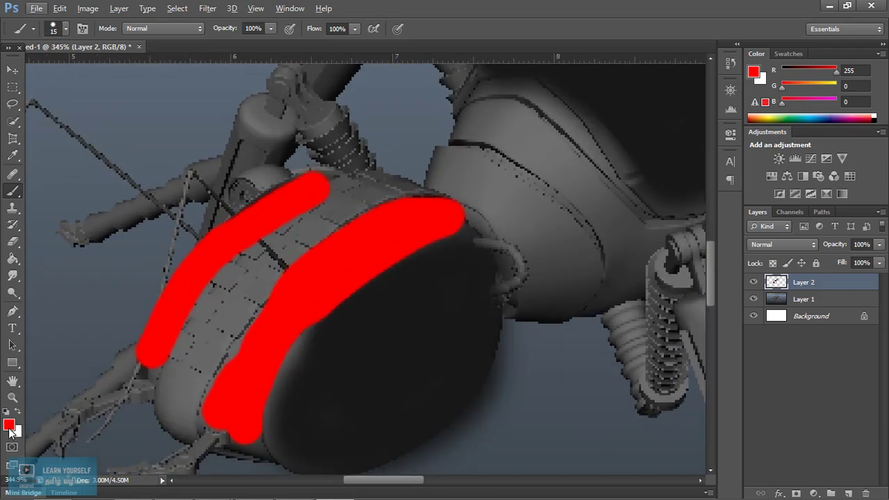
# Step: Sample the near-black from the head's side and paint the tiled strip between the two red stripes with it
pyautogui.keyDown('alt'); pyautogui.click(424, 332); pyautogui.keyUp('alt')
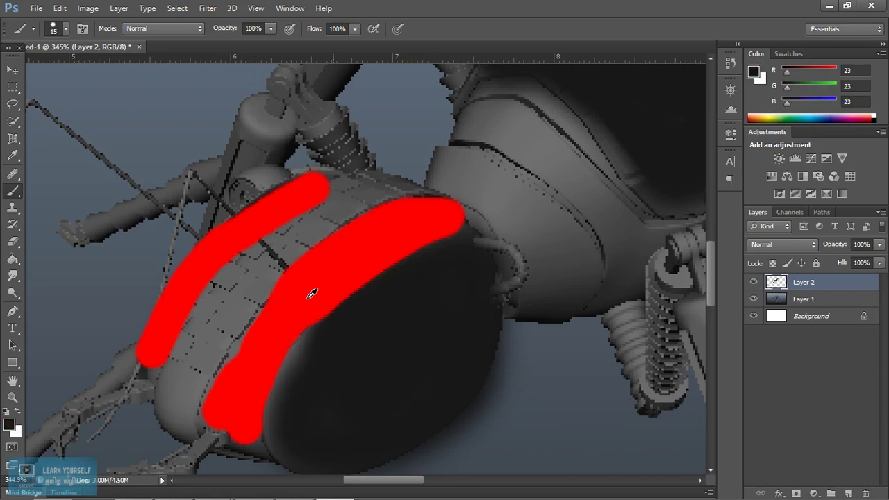
pyautogui.moveTo(237, 267)
pyautogui.mouseDown()
pyautogui.moveTo(174, 368)
pyautogui.moveTo(167, 423)
pyautogui.moveTo(182, 415)
pyautogui.moveTo(212, 341)
pyautogui.moveTo(264, 283)
pyautogui.moveTo(363, 200)
pyautogui.moveTo(412, 190)
pyautogui.moveTo(311, 198)
pyautogui.moveTo(217, 309)
pyautogui.mouseUp()
pyautogui.keyDown('alt'); pyautogui.scroll(-6, 332, 293); pyautogui.keyUp('alt')
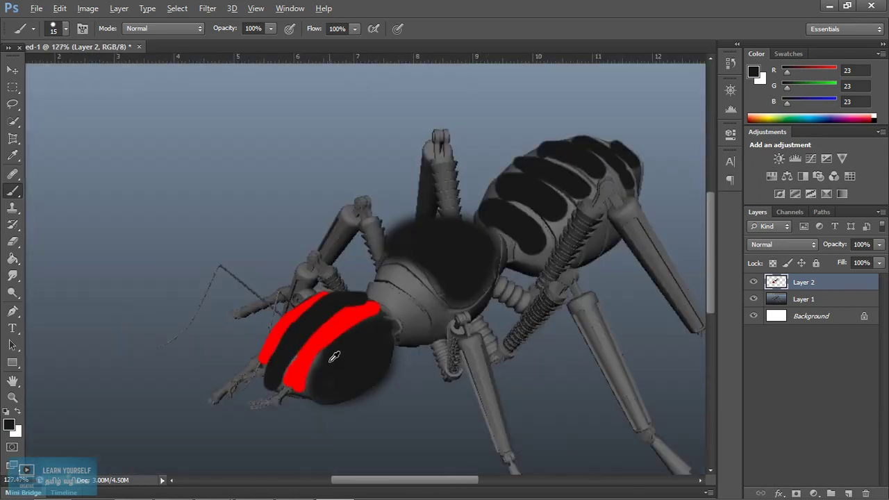
pyautogui.keyDown('alt'); pyautogui.scroll(5, 334, 357); pyautogui.keyUp('alt')
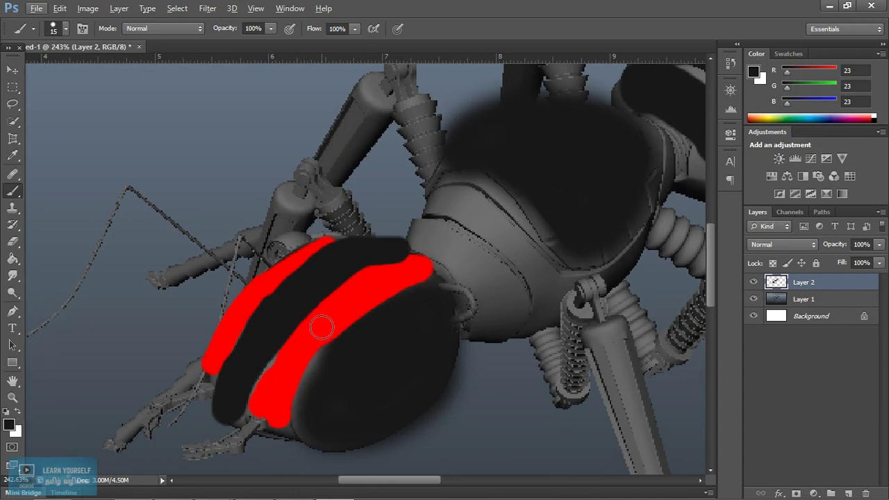
# Step: Sample the red from the head and paint a band across the front thorax plus a short stroke on its lower rear edge
pyautogui.keyDown('alt'); pyautogui.click(322, 314); pyautogui.keyUp('alt')
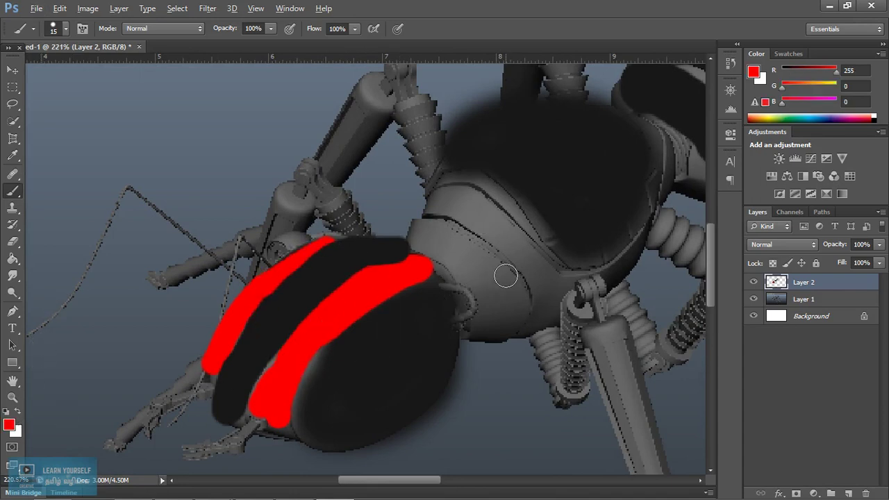
pyautogui.keyDown('alt'); pyautogui.scroll(-2, 502, 271); pyautogui.keyUp('alt')
pyautogui.keyDown('alt'); pyautogui.scroll(2, 504, 275); pyautogui.keyUp('alt')
pyautogui.scroll(-1, 505, 266)
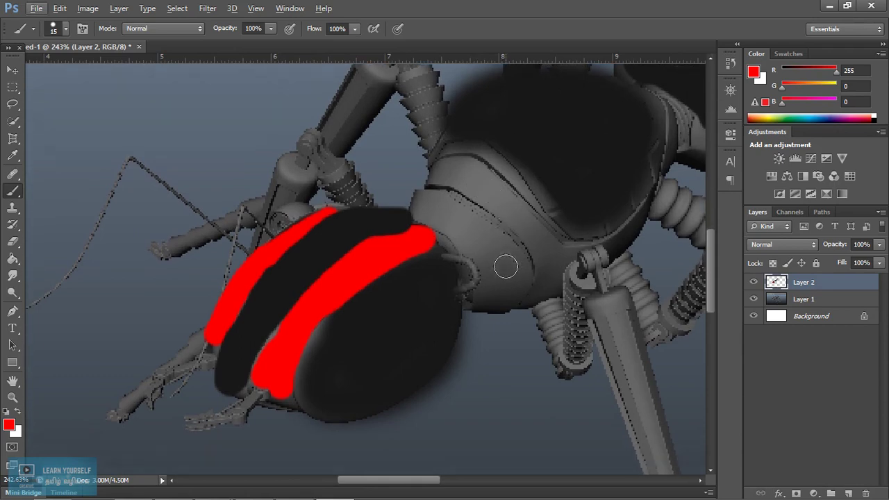
pyautogui.moveTo(440, 169)
pyautogui.mouseDown()
pyautogui.moveTo(485, 178)
pyautogui.moveTo(566, 267)
pyautogui.moveTo(542, 292)
pyautogui.moveTo(578, 273)
pyautogui.mouseUp()
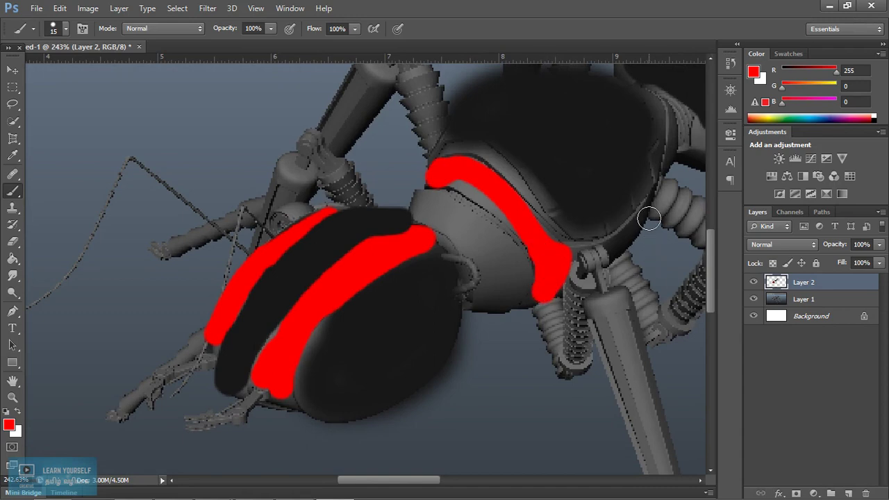
pyautogui.moveTo(649, 219); pyautogui.dragTo(620, 239)
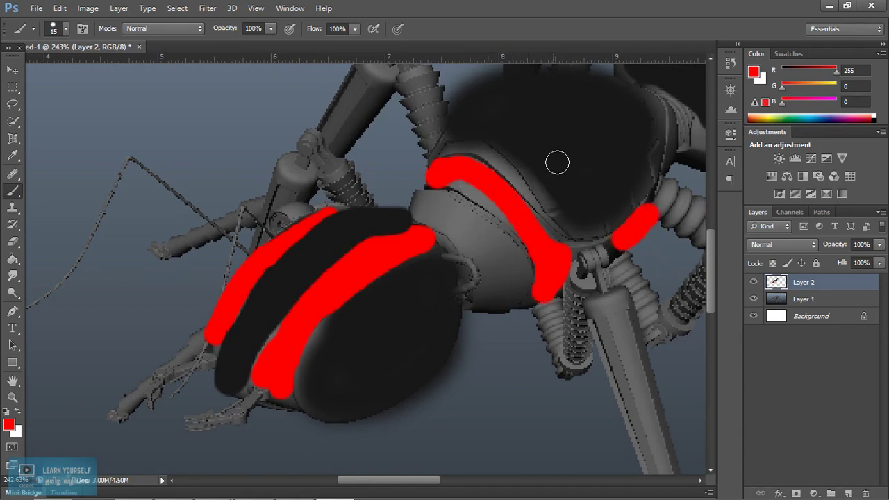
# Step: Sample the near-black from the thorax and paint the neck segment between the head and the red thorax band
pyautogui.keyDown('alt'); pyautogui.click(534, 168); pyautogui.keyUp('alt')
pyautogui.moveTo(427, 209)
pyautogui.mouseDown()
pyautogui.moveTo(498, 250)
pyautogui.moveTo(516, 281)
pyautogui.moveTo(492, 306)
pyautogui.moveTo(483, 264)
pyautogui.moveTo(451, 215)
pyautogui.moveTo(457, 209)
pyautogui.mouseUp()
pyautogui.keyDown('alt'); pyautogui.scroll(-5, 542, 284); pyautogui.keyUp('alt')
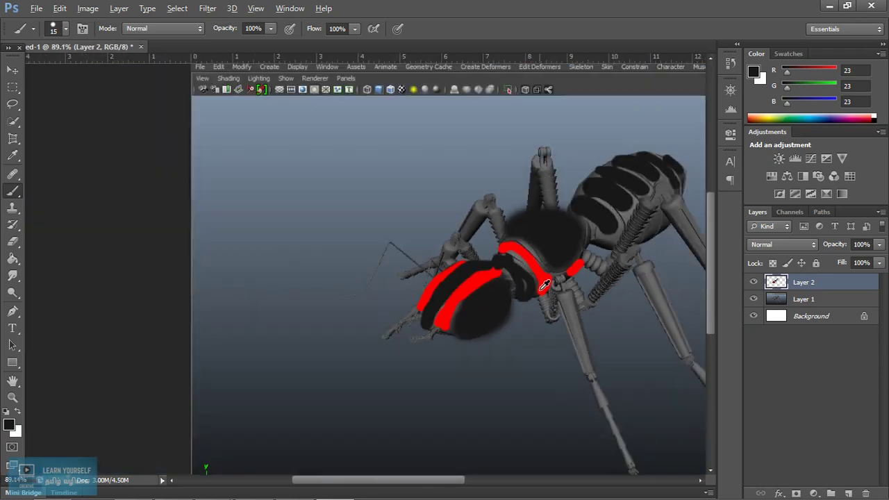
pyautogui.keyDown('alt'); pyautogui.scroll(2, 544, 286); pyautogui.keyUp('alt')
pyautogui.moveTo(564, 294); pyautogui.dragTo(389, 260)
pyautogui.keyDown('alt'); pyautogui.scroll(-4, 386, 276); pyautogui.keyUp('alt')
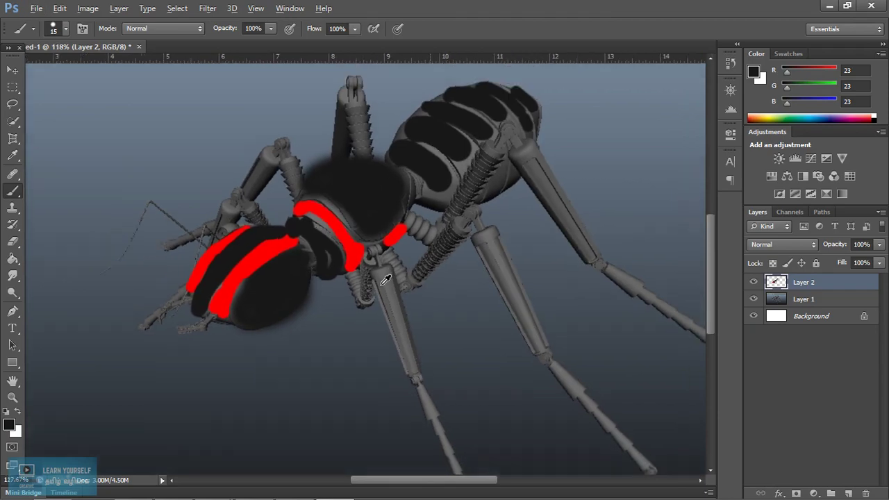
# Step: Reduce the brush to 7 px, sample the red and paint four thin red lines between the abdomen's dark bands
pyautogui.keyDown('alt'); pyautogui.scroll(2, 381, 284); pyautogui.keyUp('alt')
pyautogui.keyDown('alt'); pyautogui.scroll(4, 406, 226); pyautogui.keyUp('alt')
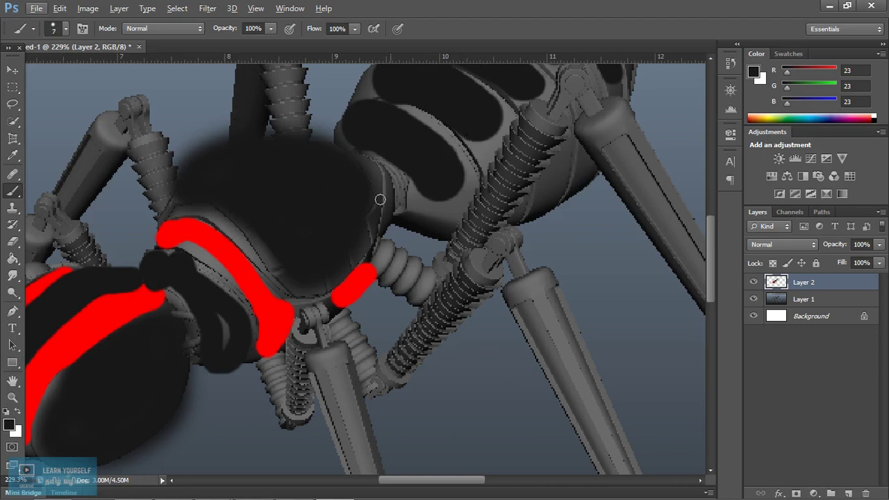
pyautogui.keyDown('alt'); pyautogui.click(366, 280); pyautogui.keyUp('alt')
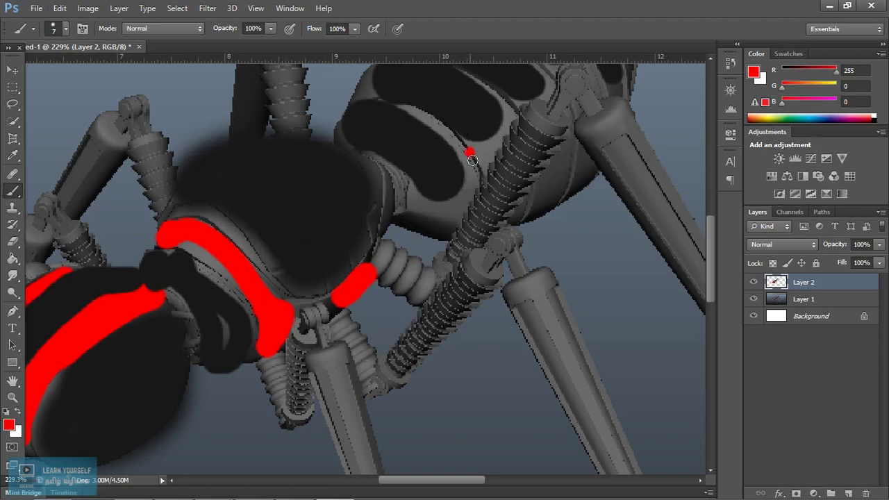
pyautogui.moveTo(477, 166)
pyautogui.mouseDown()
pyautogui.moveTo(440, 123)
pyautogui.moveTo(373, 98)
pyautogui.mouseUp()
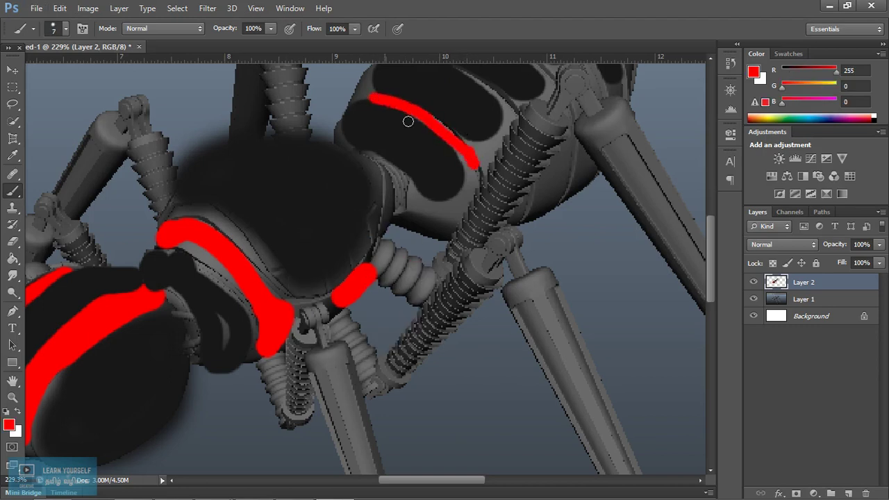
pyautogui.press('space')
pyautogui.moveTo(482, 197); pyautogui.dragTo(438, 317)
pyautogui.moveTo(341, 176)
pyautogui.mouseDown()
pyautogui.moveTo(393, 179)
pyautogui.moveTo(481, 233)
pyautogui.mouseUp()
pyautogui.moveTo(389, 144)
pyautogui.mouseDown()
pyautogui.moveTo(451, 162)
pyautogui.moveTo(505, 196)
pyautogui.mouseUp()
pyautogui.moveTo(464, 123); pyautogui.dragTo(492, 132)
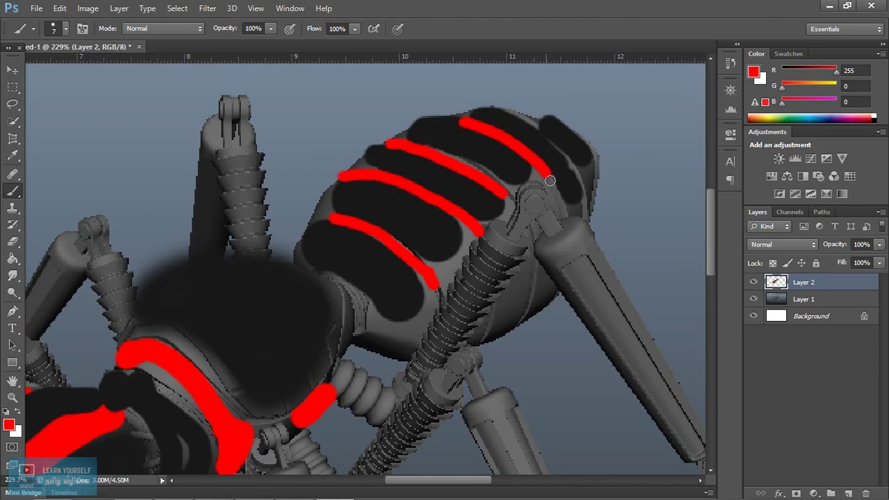
# Step: Examine the painted red and black colour scheme across the whole ant, including the unpainted legs
pyautogui.keyDown('alt'); pyautogui.scroll(-5, 550, 253); pyautogui.keyUp('alt')
pyautogui.keyDown('alt'); pyautogui.scroll(4, 551, 257); pyautogui.keyUp('alt')
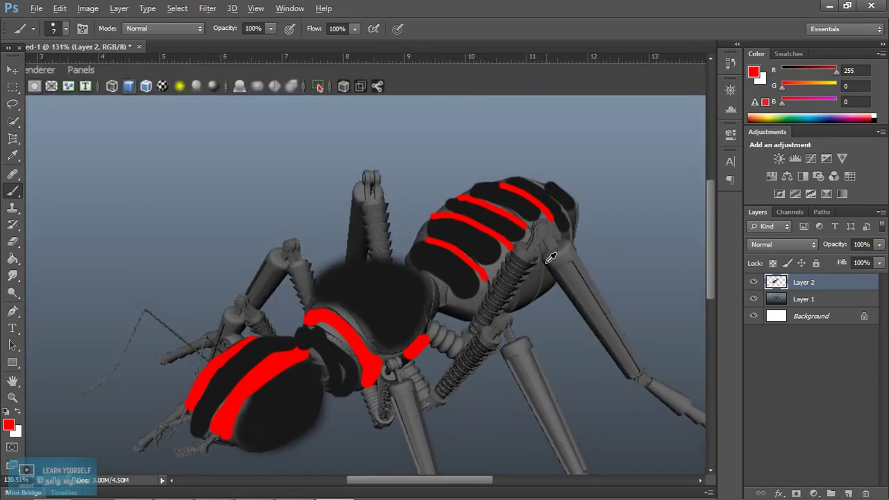
pyautogui.moveTo(465, 307)
pyautogui.mouseDown()
pyautogui.moveTo(454, 181)
pyautogui.moveTo(441, 143)
pyautogui.mouseUp()
pyautogui.keyDown('alt'); pyautogui.scroll(-3, 391, 278); pyautogui.keyUp('alt')
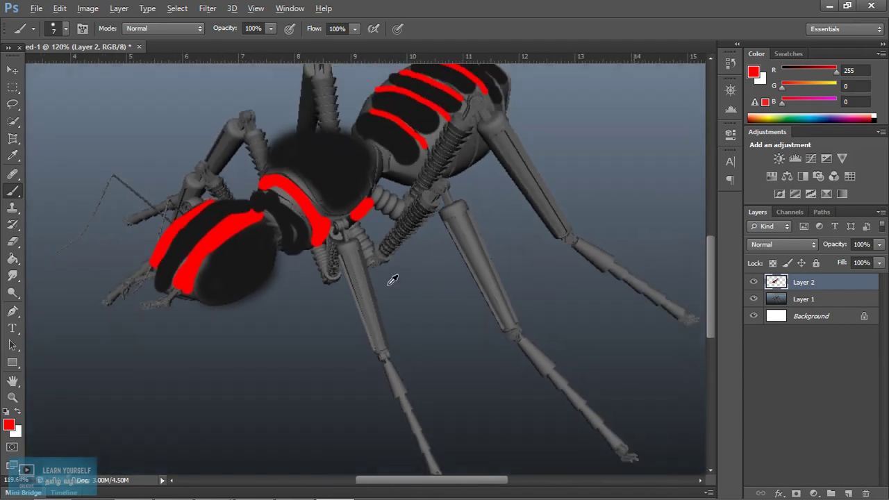
pyautogui.keyDown('alt'); pyautogui.scroll(2, 392, 279); pyautogui.keyUp('alt')
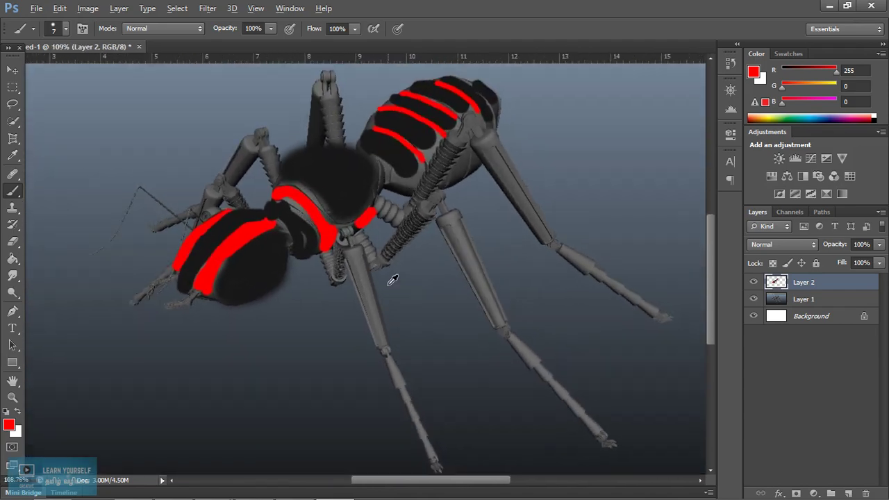
pyautogui.press('alt')
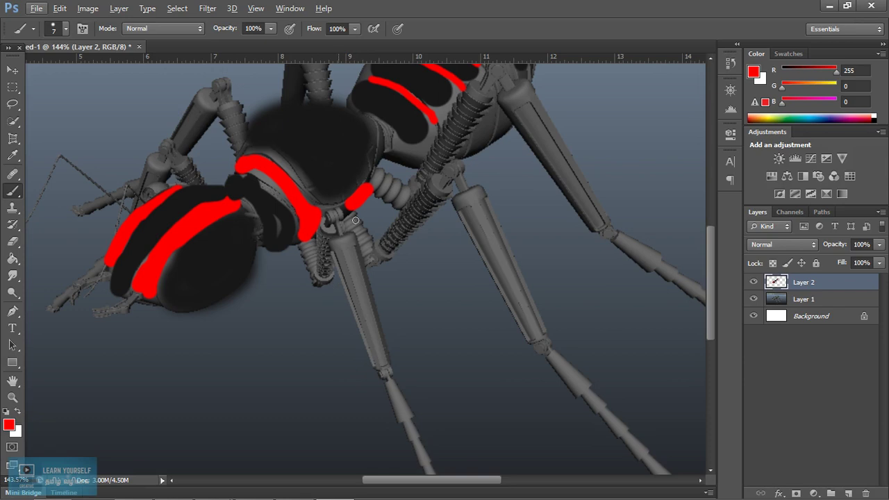
pyautogui.keyDown('alt'); pyautogui.scroll(-3, 348, 223); pyautogui.keyUp('alt')
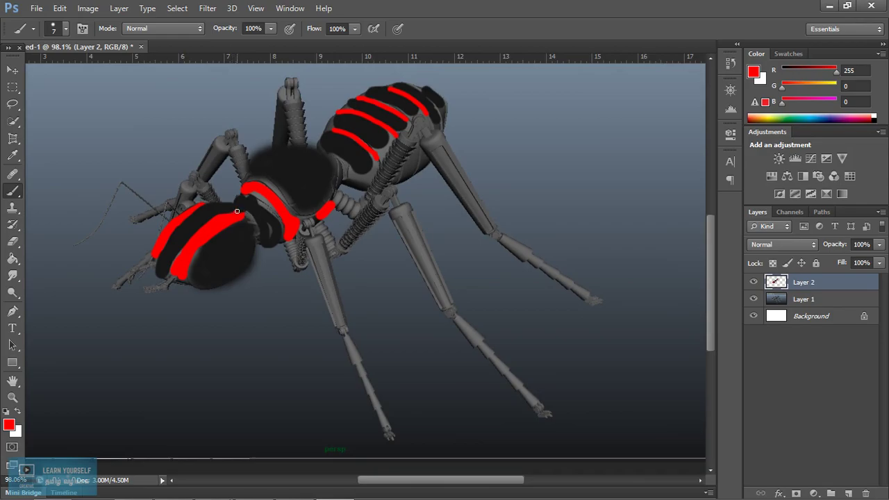
# Step: Switch to Maya, select the ant's head mesh and open the Assign New Material window for it
pyautogui.hotkey('alt', 'Tab')
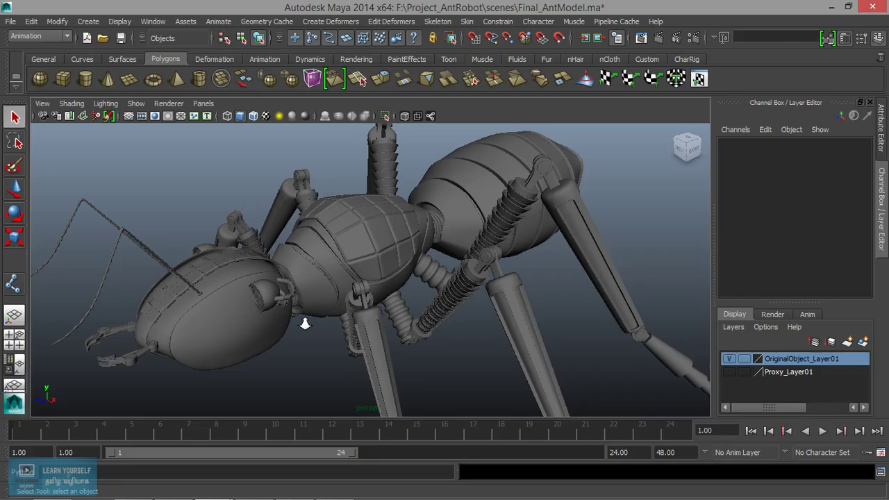
pyautogui.scroll(-5, 305, 323)
pyautogui.keyDown('alt'); pyautogui.moveTo(267, 311); pyautogui.dragTo(310, 305); pyautogui.keyUp('alt')
pyautogui.scroll(4, 548, 352)
pyautogui.keyDown('alt'); pyautogui.moveTo(549, 352); pyautogui.dragTo(451, 336); pyautogui.keyUp('alt')
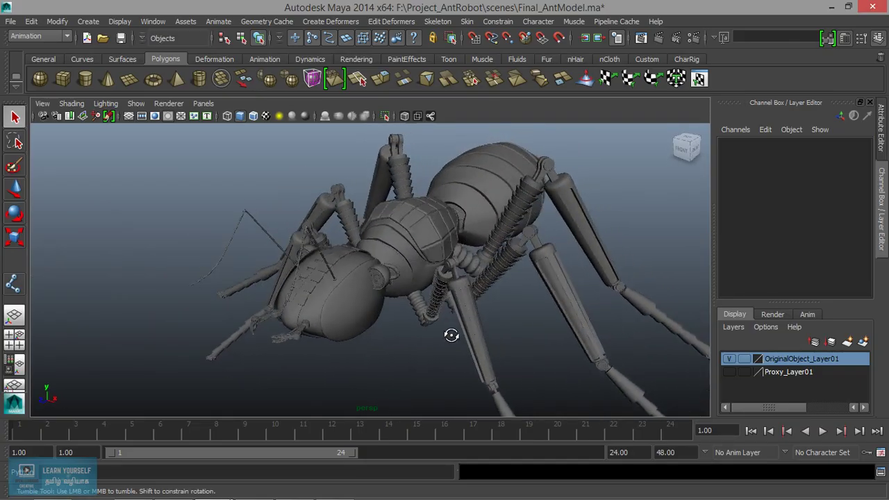
pyautogui.keyDown('alt'); pyautogui.moveTo(451, 335); pyautogui.dragTo(410, 324, button='right'); pyautogui.keyUp('alt')
pyautogui.keyDown('alt'); pyautogui.moveTo(411, 323); pyautogui.dragTo(320, 332); pyautogui.keyUp('alt')
pyautogui.click(319, 325)
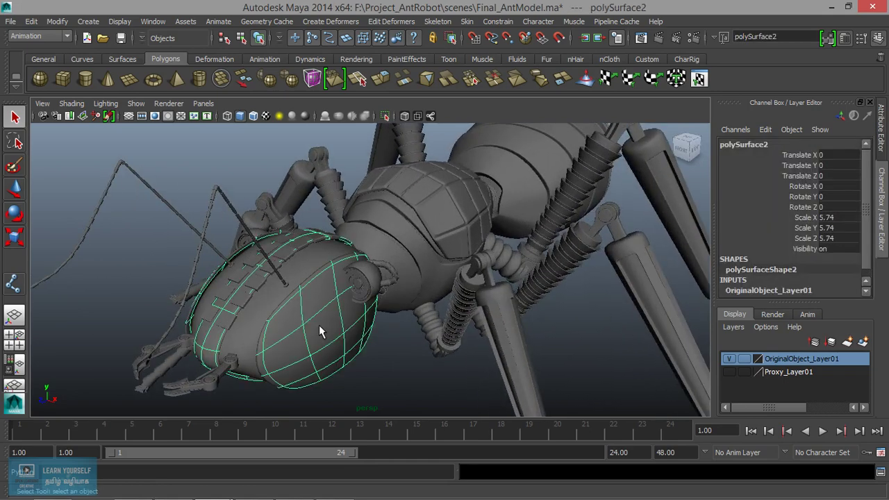
pyautogui.rightClick(302, 317)
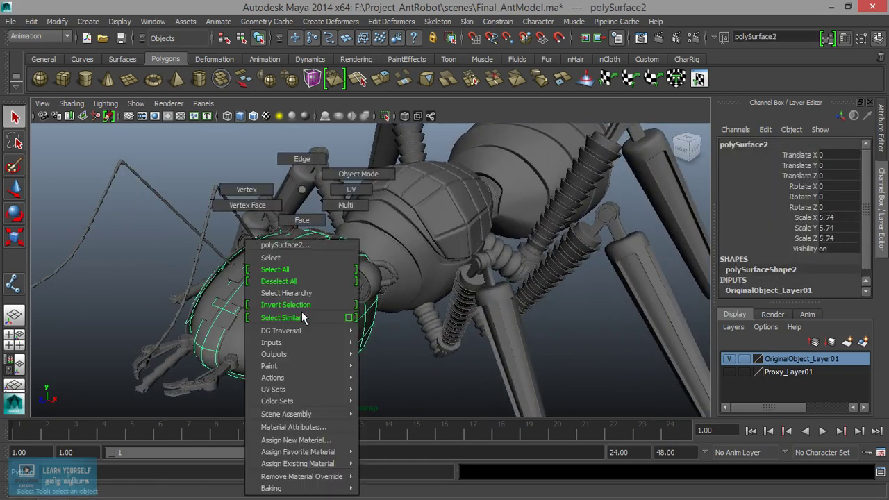
pyautogui.click(298, 439)
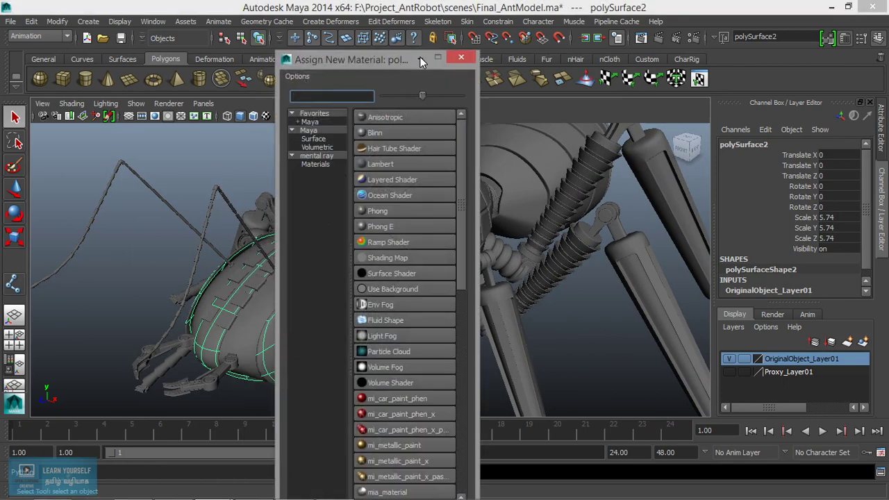
# Step: Minimize the Assign New Material window and bring the whole ant into view
pyautogui.click(420, 57)
pyautogui.scroll(-10, 387, 298)
pyautogui.scroll(5, 465, 308)
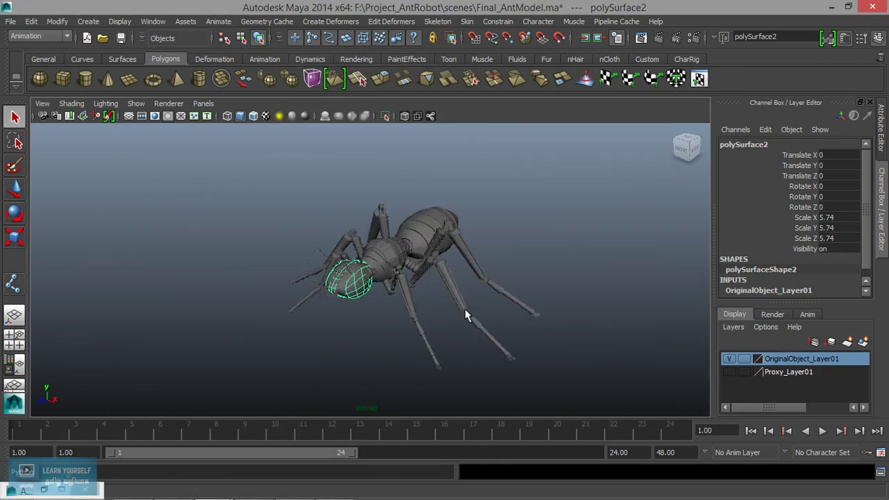
# Step: Select all of the ant's meshes, delete their history by type and clear the selection
pyautogui.moveTo(229, 206); pyautogui.dragTo(601, 397)
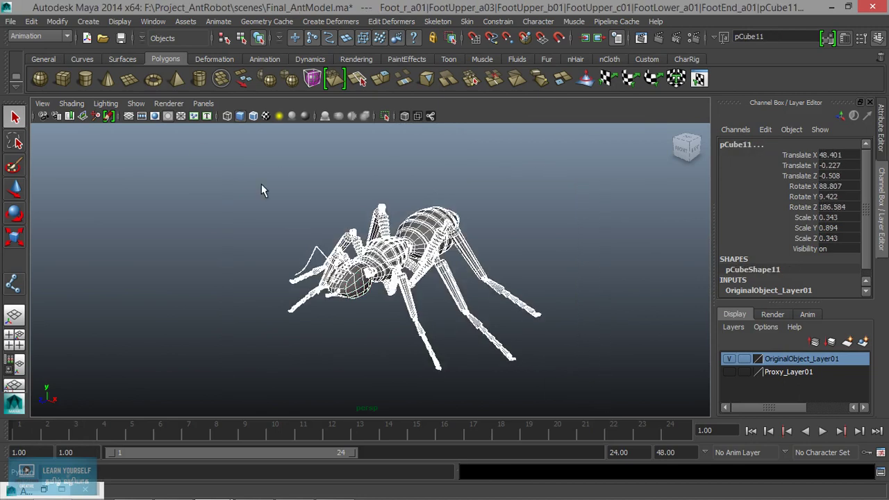
pyautogui.click(40, 18)
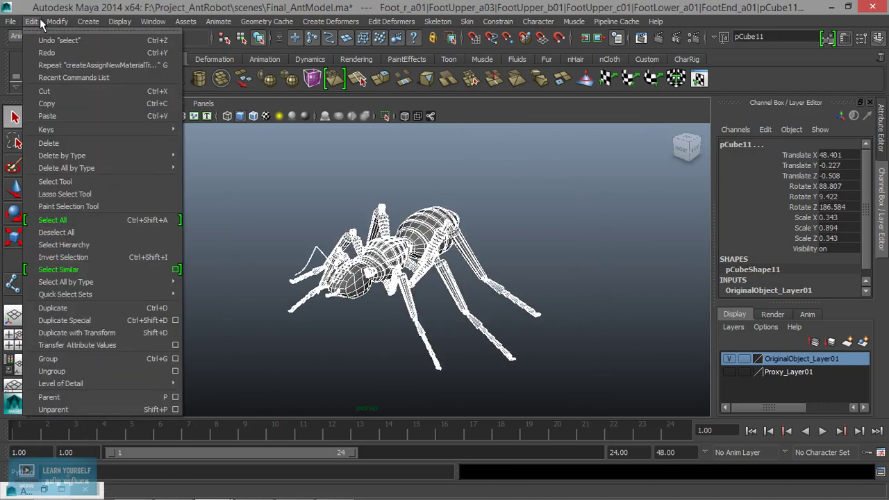
pyautogui.moveTo(62, 155)
pyautogui.click(209, 163)
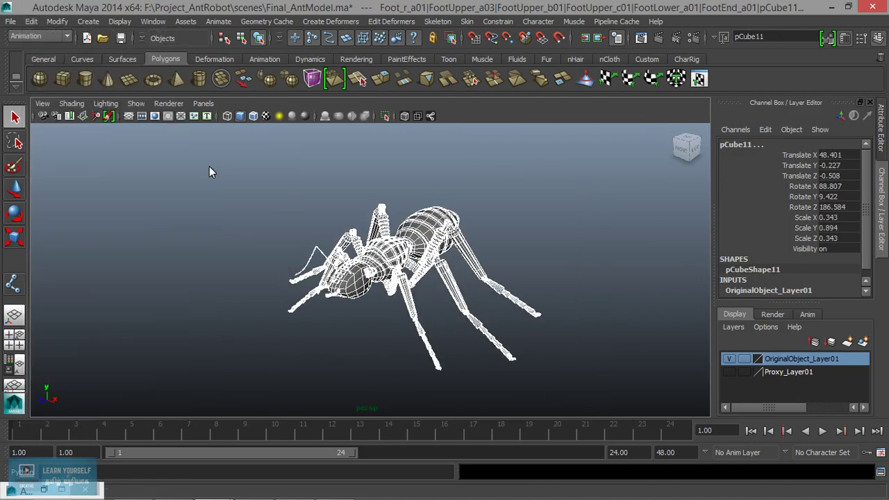
pyautogui.click(561, 213)
# Step: Select the ant's head mesh and open its Assign New Material window at the mental ray materials
pyautogui.scroll(5, 482, 268)
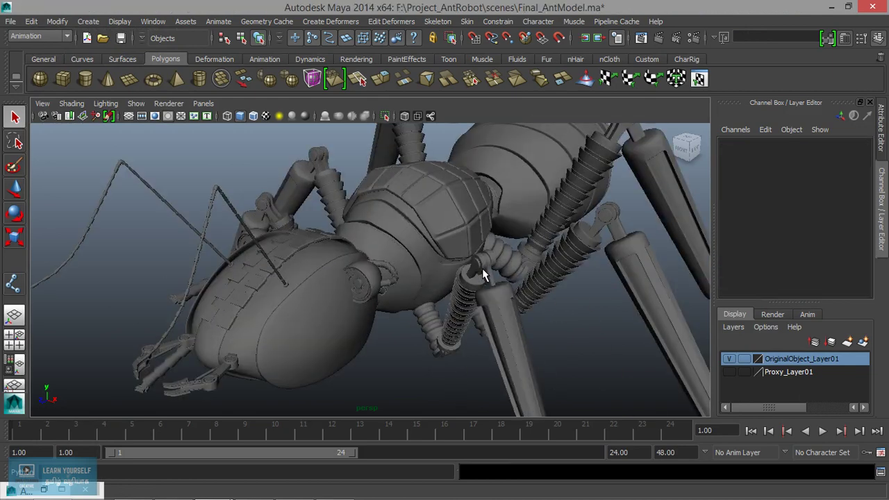
pyautogui.click(327, 326)
pyautogui.moveTo(319, 318); pyautogui.dragTo(316, 443, button='right')
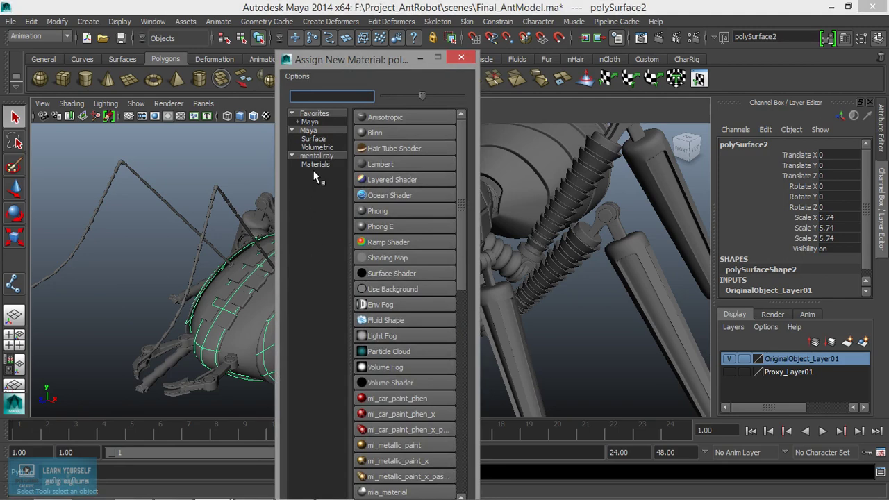
pyautogui.click(316, 164)
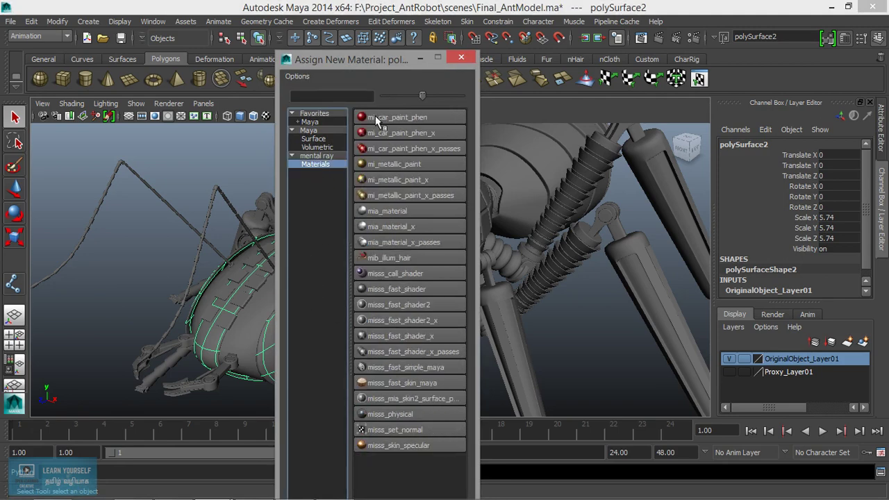
pyautogui.moveTo(377, 64); pyautogui.dragTo(215, 26)
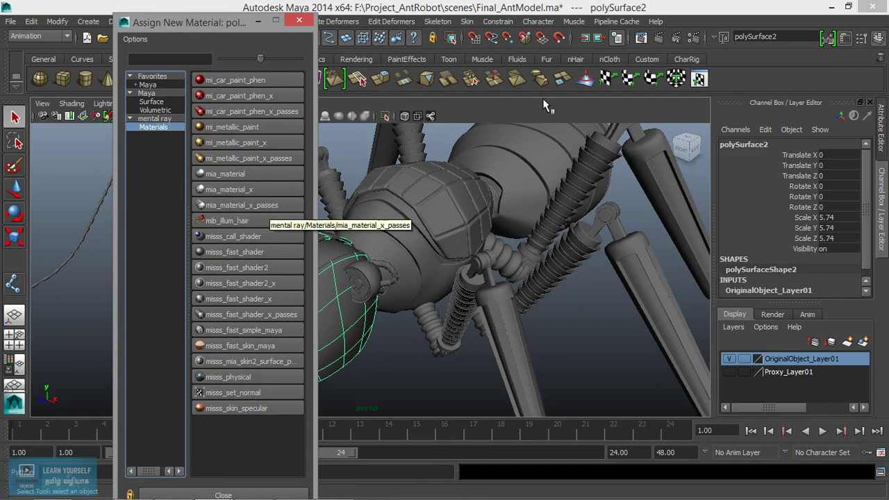
# Step: Set the renderer to mental ray in the Render Settings and show its render pass options
pyautogui.click(640, 38)
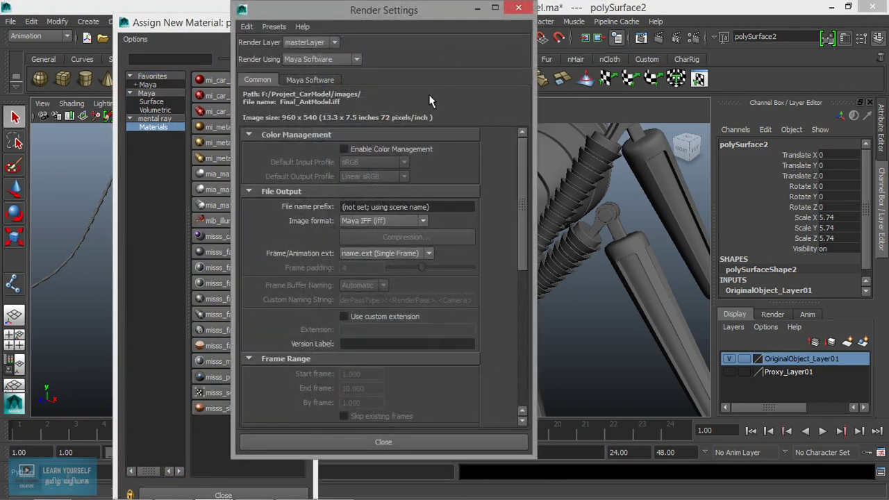
pyautogui.click(320, 59)
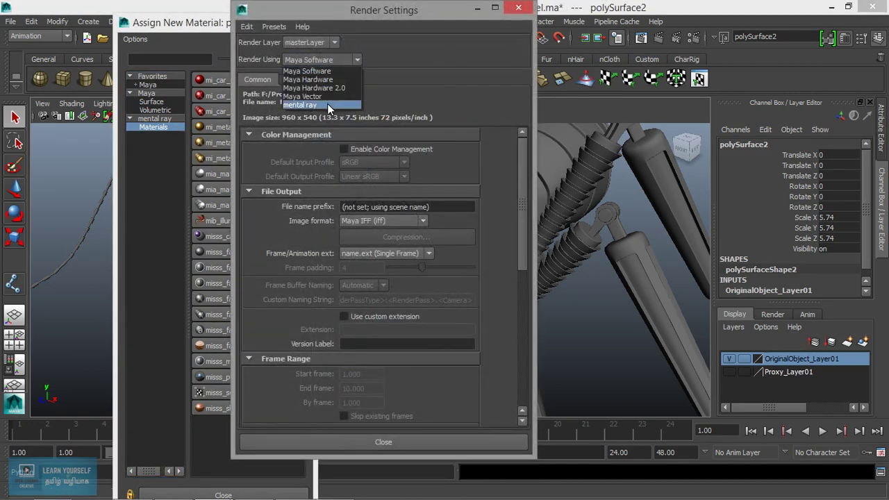
pyautogui.click(327, 104)
pyautogui.moveTo(364, 9); pyautogui.dragTo(451, 12)
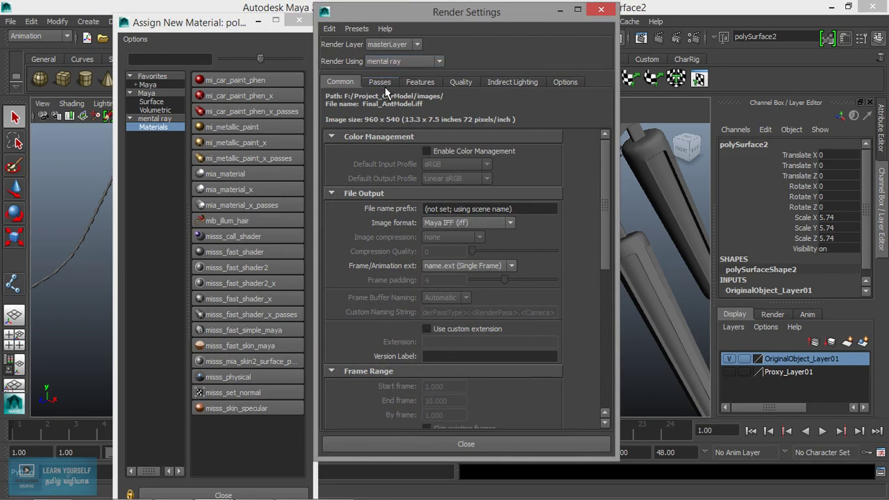
pyautogui.click(382, 83)
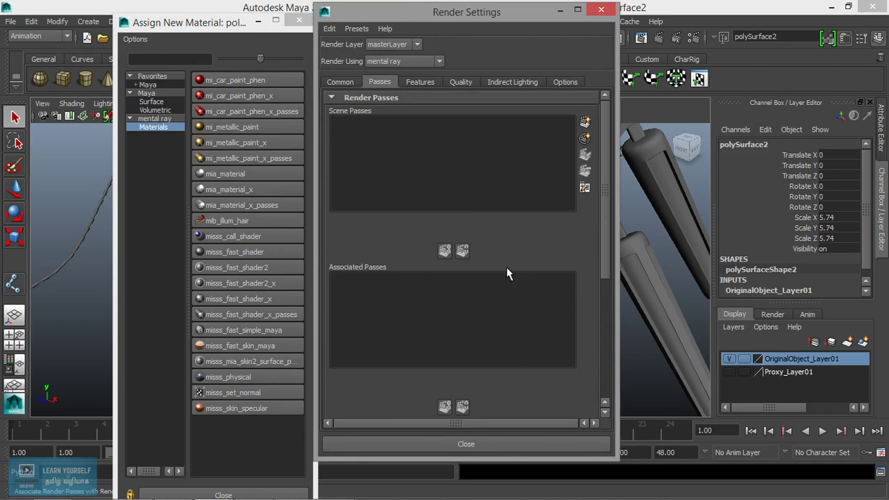
pyautogui.moveTo(482, 13); pyautogui.dragTo(580, 12)
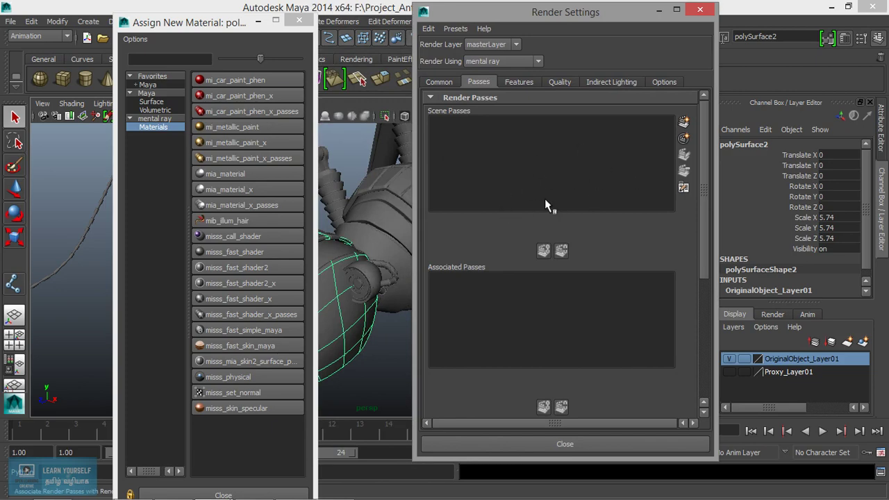
# Step: Assign a new mia_material_x_passes material to the head mesh and rename it BlackMat01
pyautogui.click(252, 204)
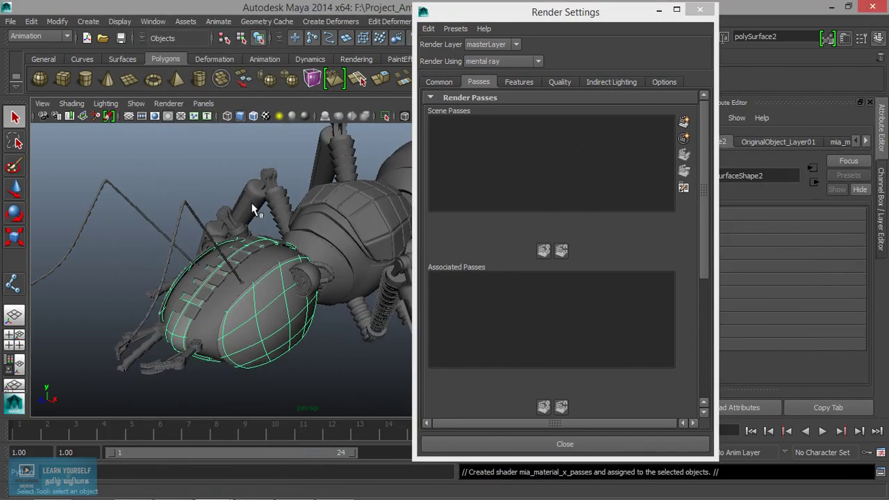
pyautogui.click(659, 10)
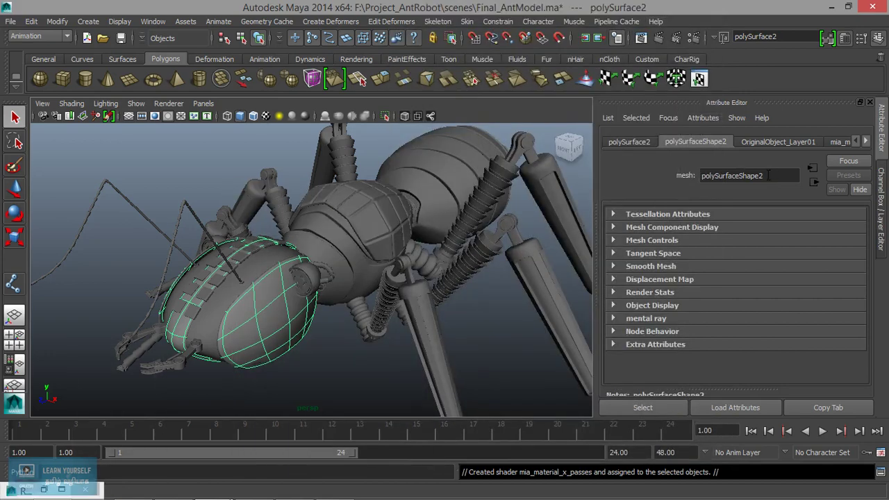
pyautogui.click(837, 141)
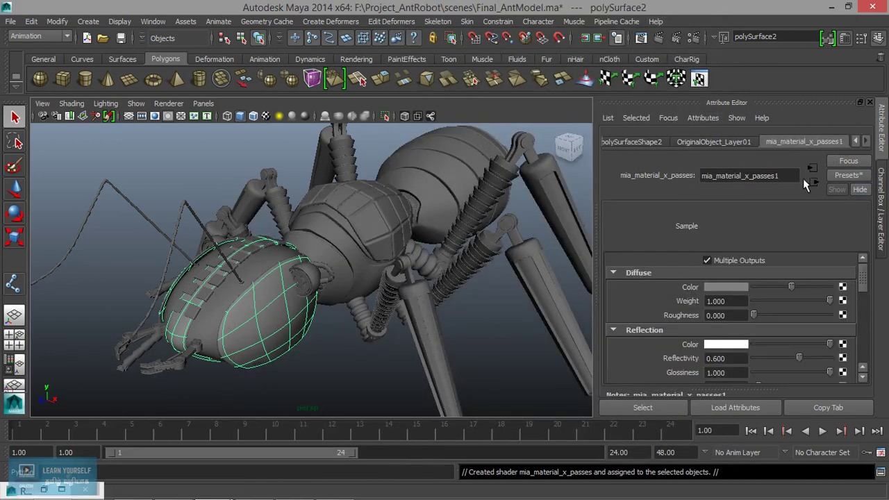
pyautogui.moveTo(797, 176); pyautogui.dragTo(688, 177)
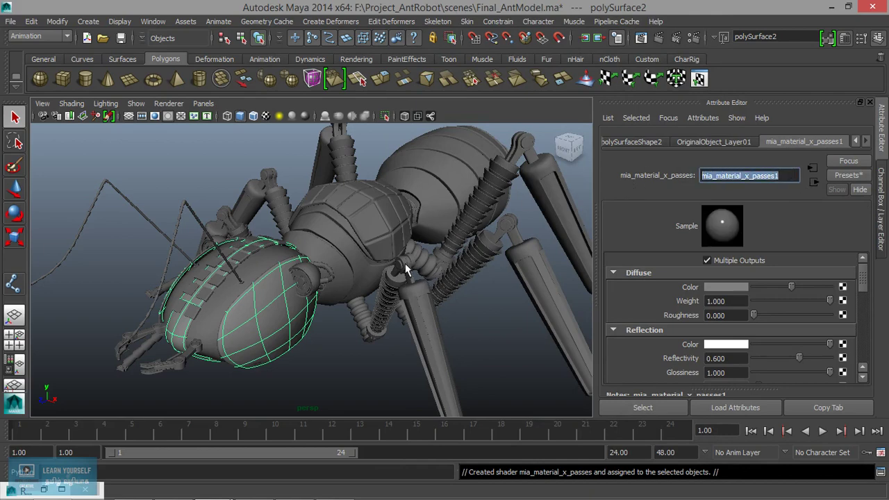
pyautogui.write('Black')
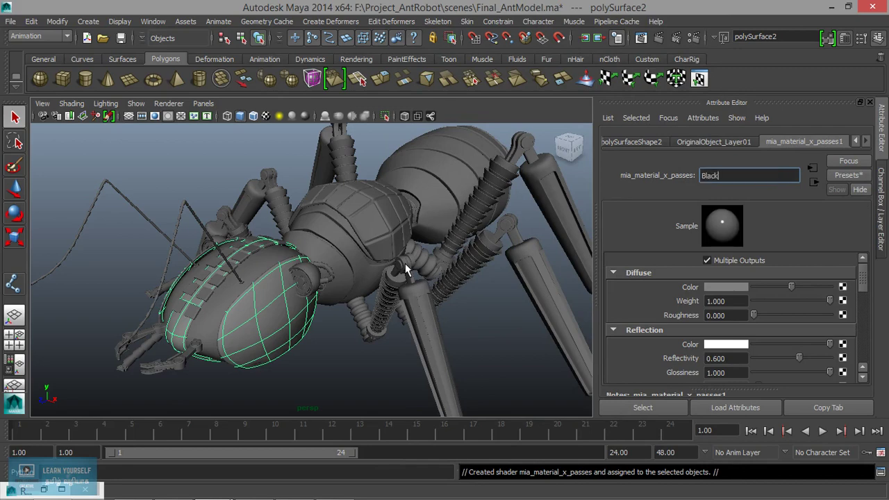
pyautogui.write('Mat01')
pyautogui.press('Return')
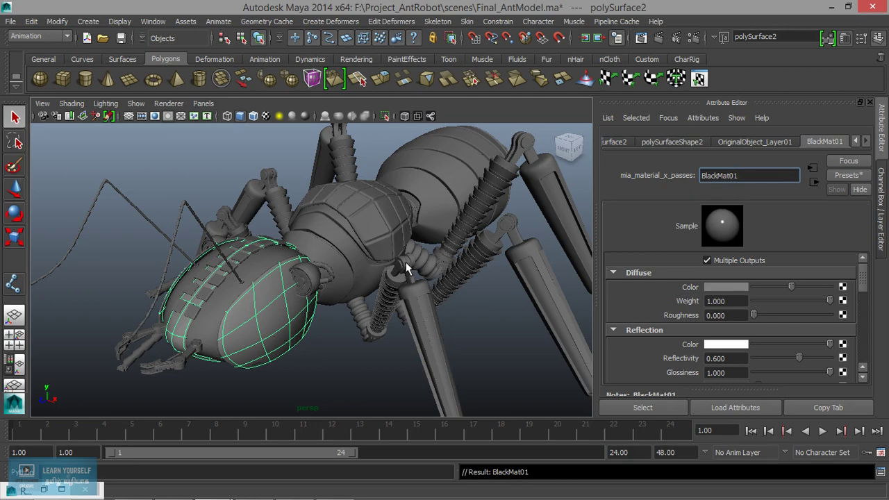
# Step: Set BlackMat01's diffuse colour to a dark grey with R, G and B at 0.165
pyautogui.click(724, 283)
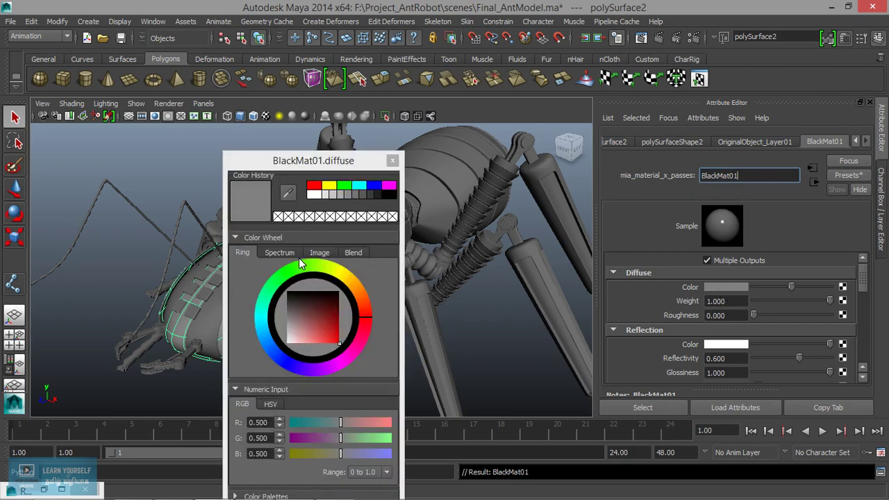
pyautogui.moveTo(343, 148); pyautogui.dragTo(388, 84)
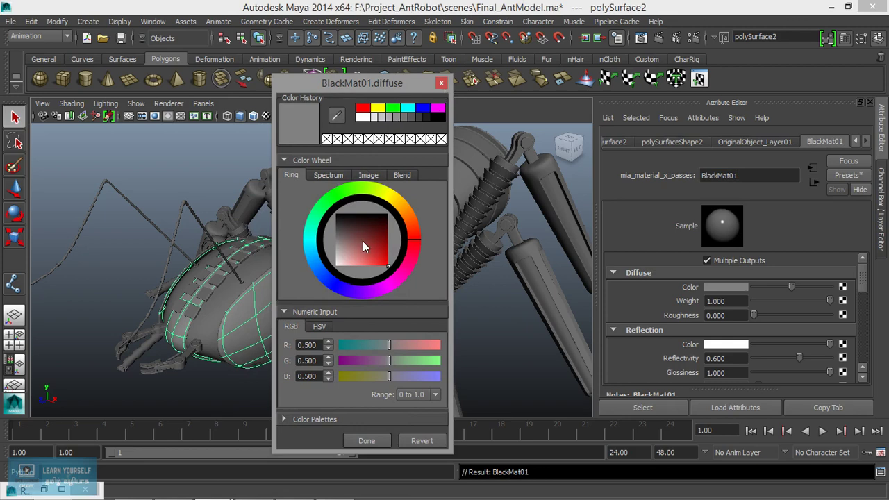
pyautogui.moveTo(362, 241); pyautogui.dragTo(333, 222)
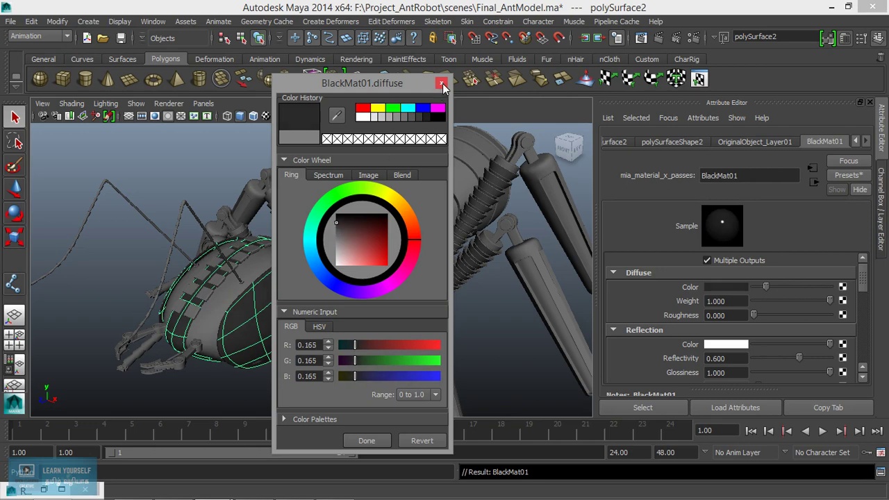
pyautogui.click(367, 440)
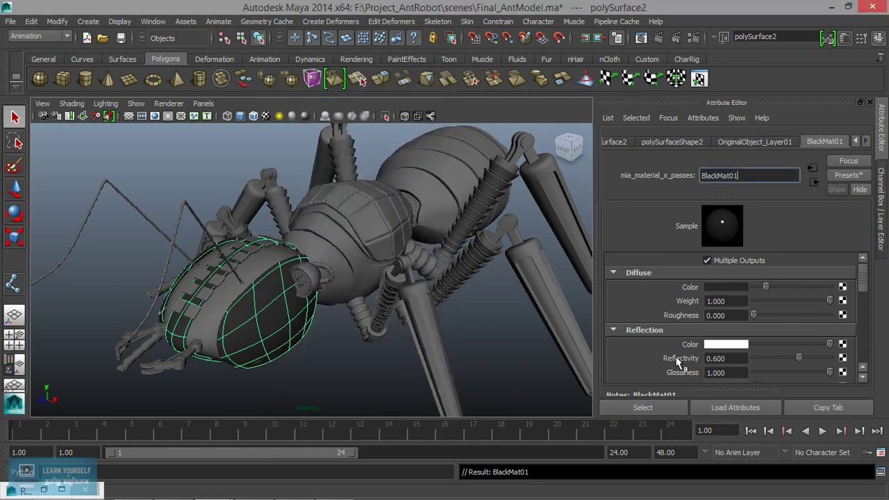
# Step: Examine BlackMat01's reflection, refraction and BRDF attributes
pyautogui.scroll(-3, 745, 356)
pyautogui.scroll(2, 745, 354)
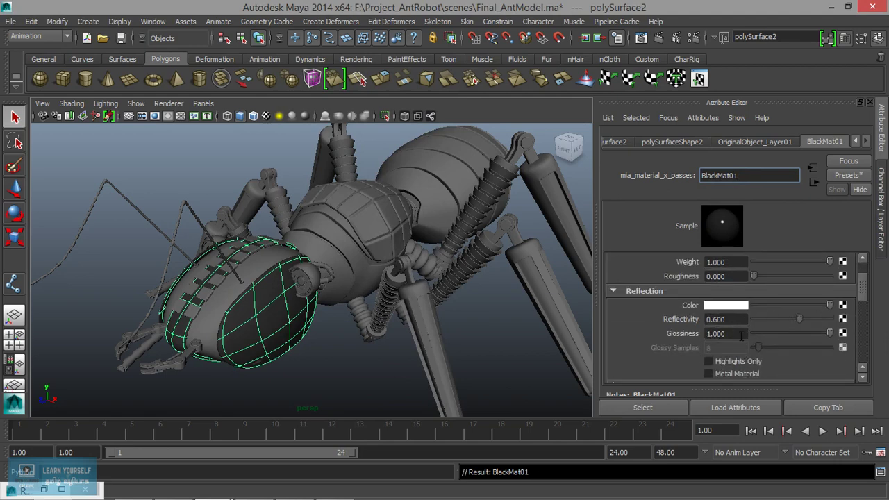
pyautogui.scroll(-8, 750, 327)
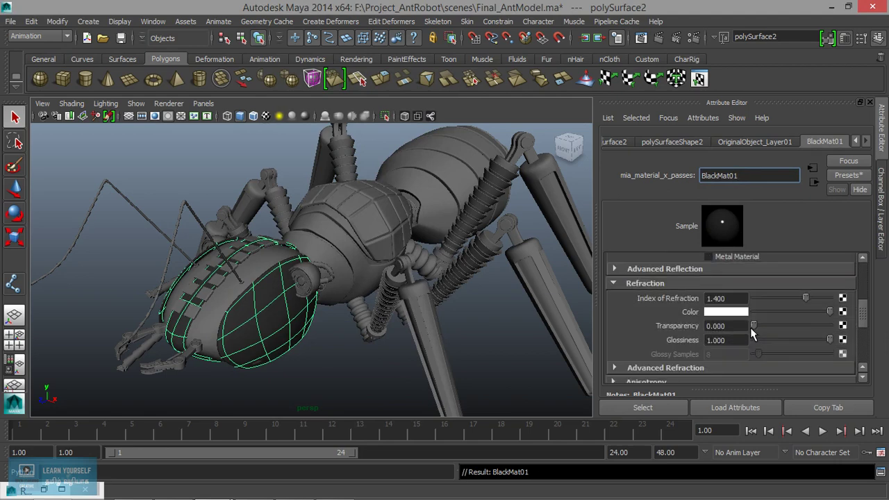
pyautogui.scroll(-2, 750, 333)
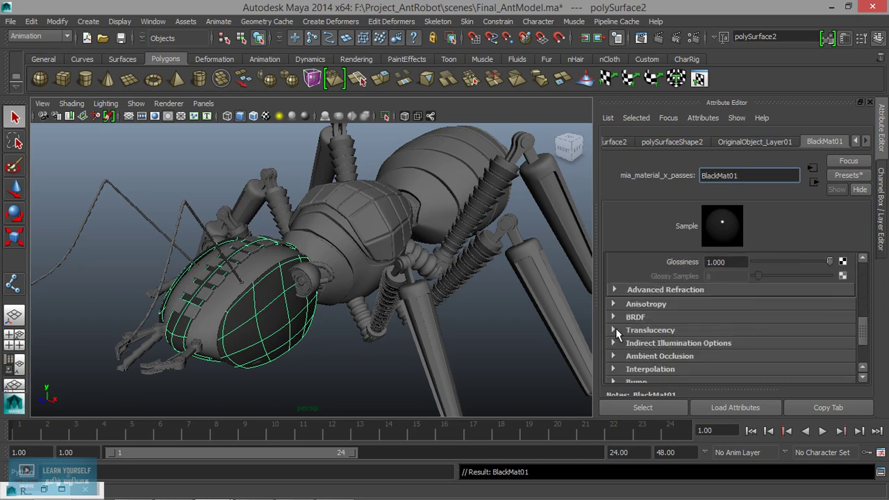
pyautogui.click(641, 316)
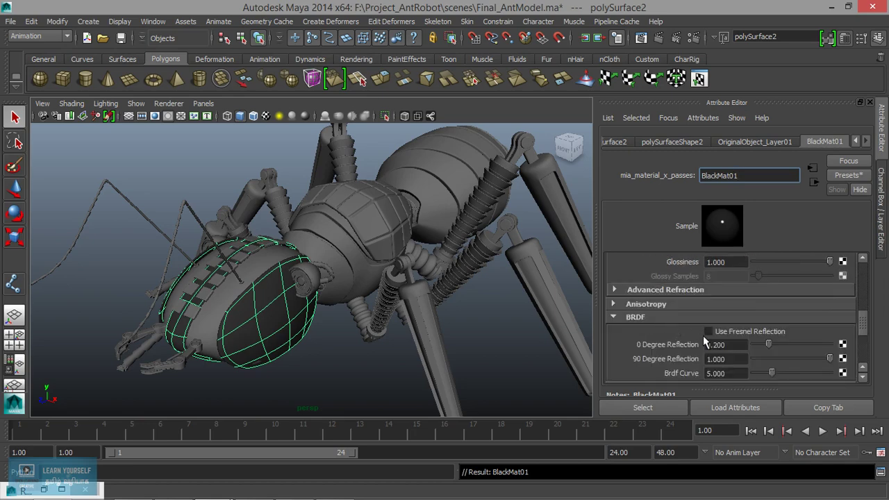
pyautogui.scroll(-2, 702, 335)
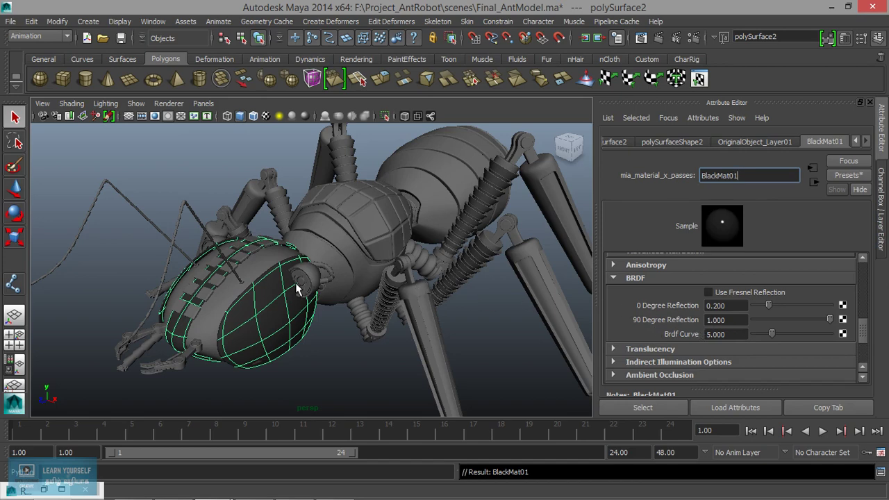
pyautogui.scroll(-5, 298, 294)
# Step: Deselect the head and examine its dark side panels and centre strip against the rest of the ant
pyautogui.keyDown('alt'); pyautogui.moveTo(288, 289); pyautogui.dragTo(387, 313, button='right'); pyautogui.keyUp('alt')
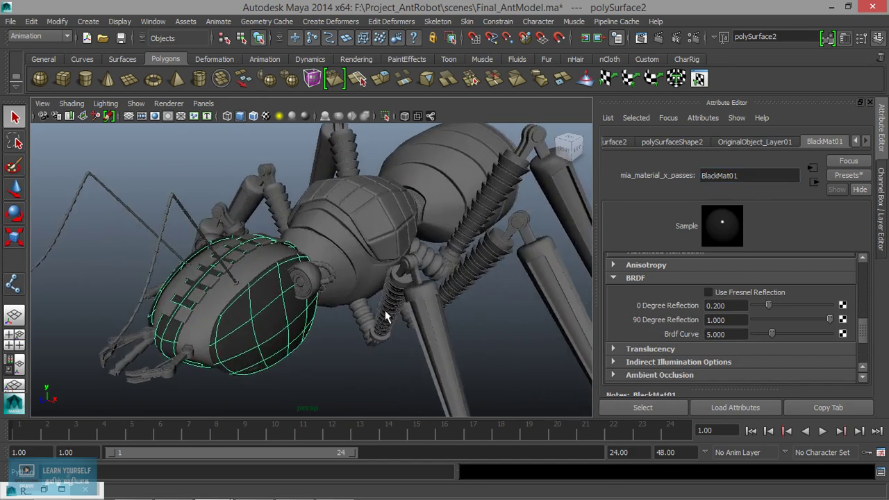
pyautogui.keyDown('alt'); pyautogui.moveTo(364, 307); pyautogui.dragTo(376, 301); pyautogui.keyUp('alt')
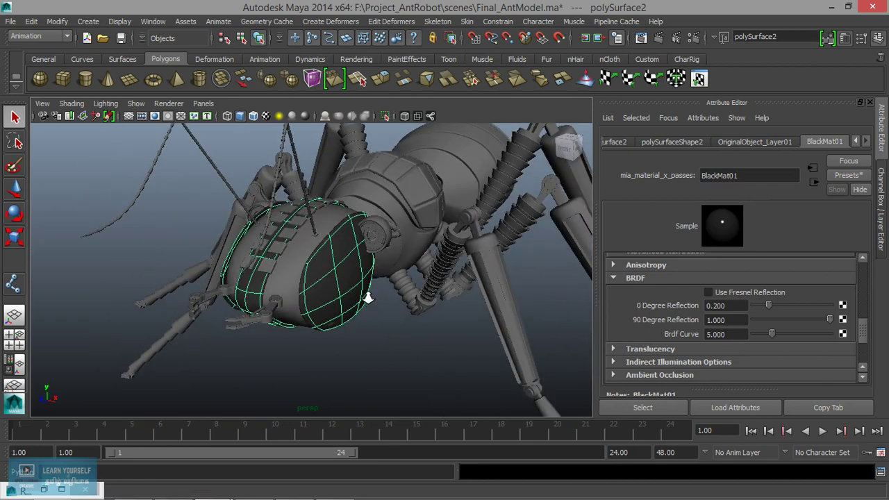
pyautogui.scroll(1, 372, 297)
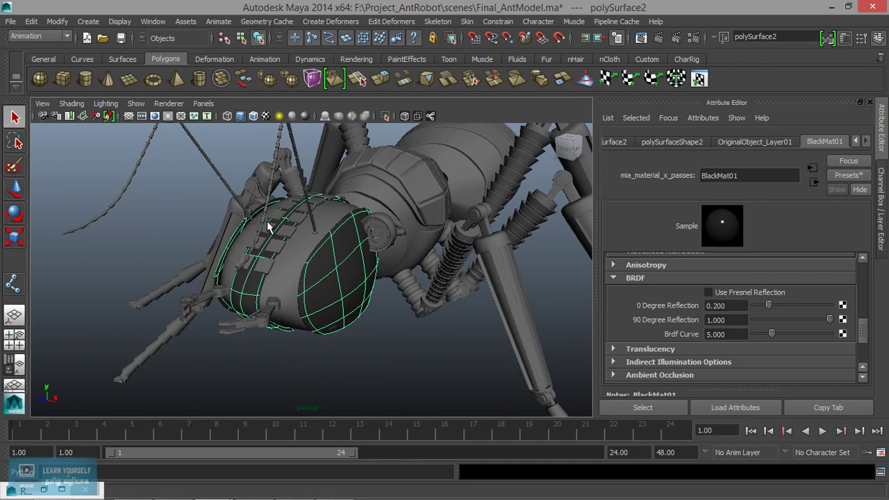
pyautogui.doubleClick(724, 305)
pyautogui.click(380, 354)
pyautogui.scroll(-10, 380, 355)
pyautogui.scroll(9, 363, 344)
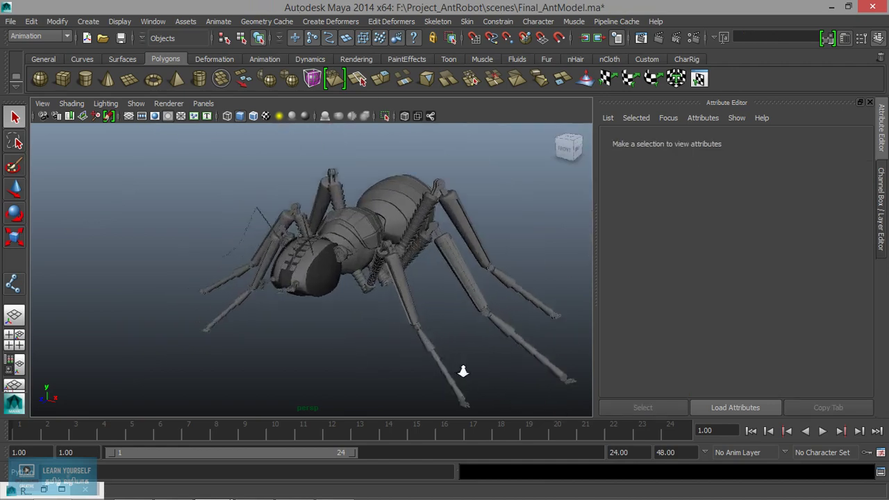
pyautogui.keyDown('alt'); pyautogui.moveTo(469, 360); pyautogui.dragTo(412, 393, button='middle'); pyautogui.keyUp('alt')
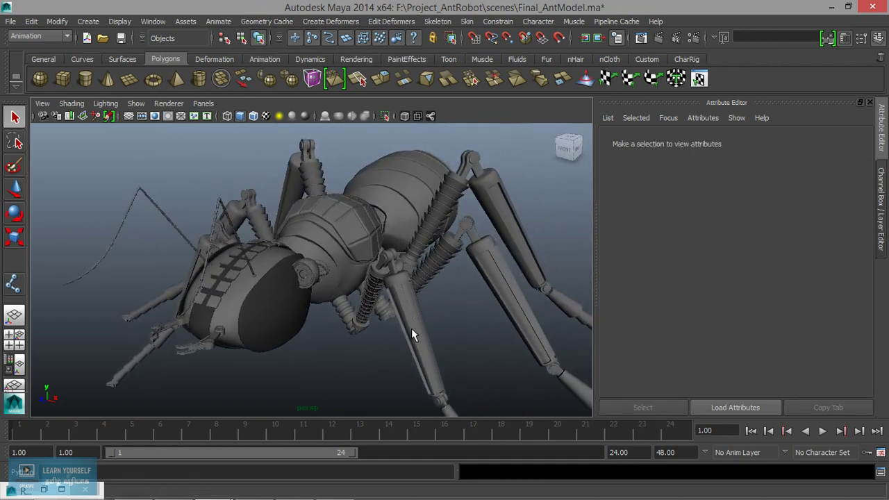
# Step: Create an image based lighting environment in the mental ray indirect lighting settings
pyautogui.click(693, 39)
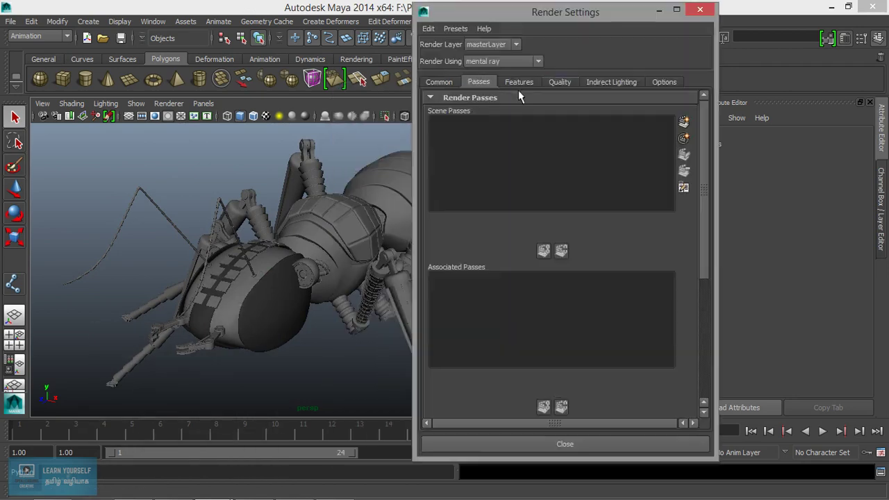
pyautogui.click(602, 84)
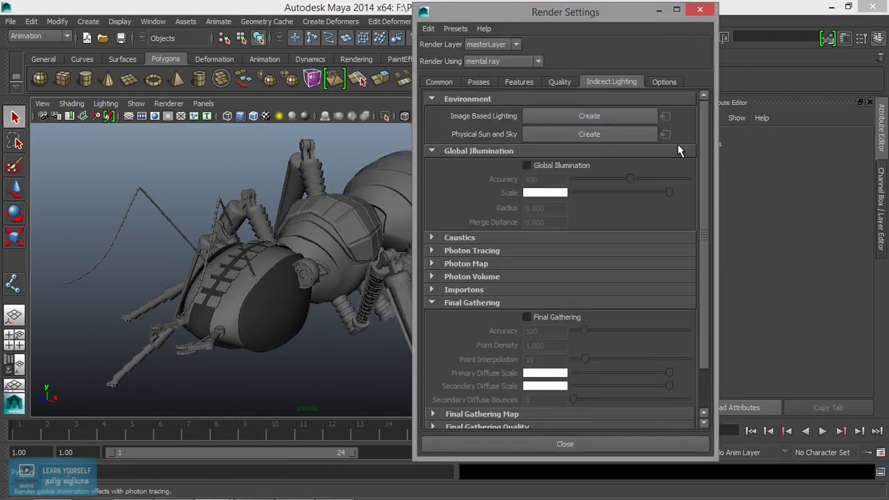
pyautogui.click(618, 121)
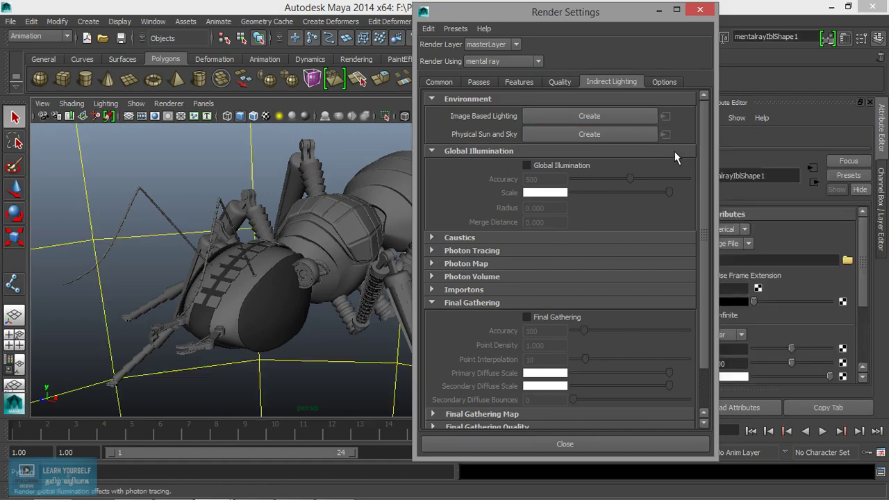
# Step: Load hdri_011_image.jpg from the HDRI texture folder as the image based lighting environment's image
pyautogui.click(699, 12)
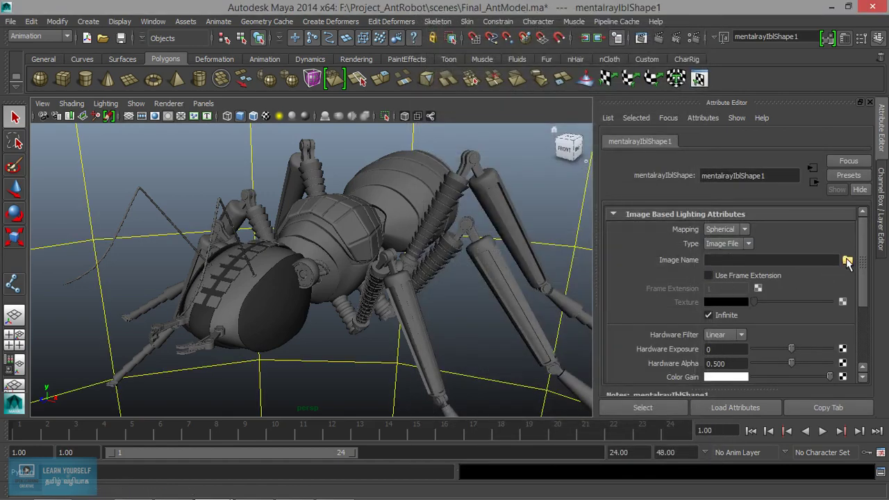
pyautogui.click(847, 260)
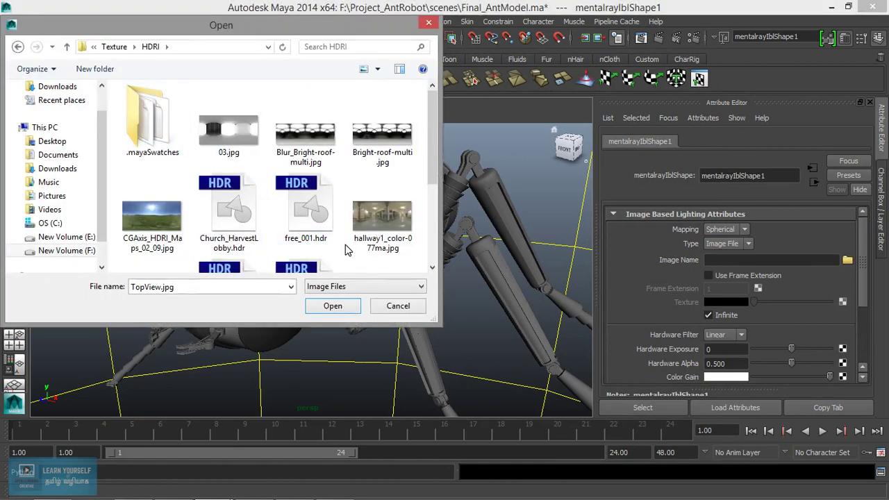
pyautogui.scroll(-1, 429, 157)
pyautogui.click(382, 192)
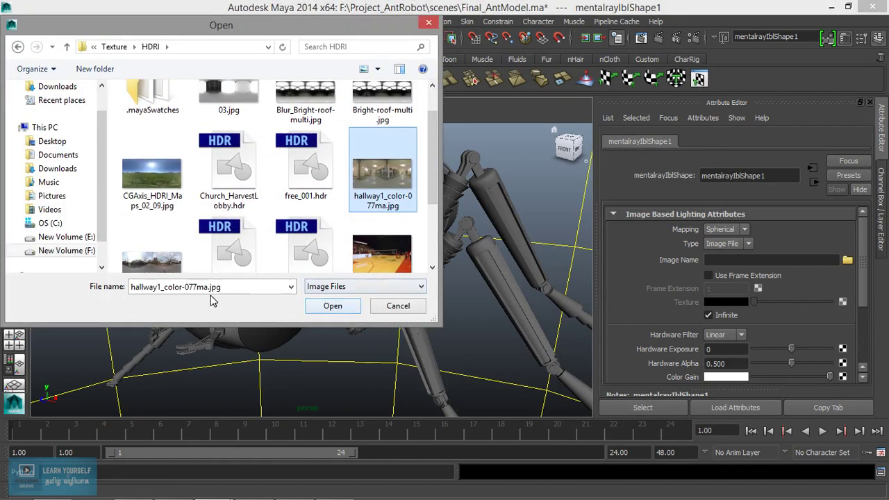
pyautogui.click(169, 269)
pyautogui.click(320, 306)
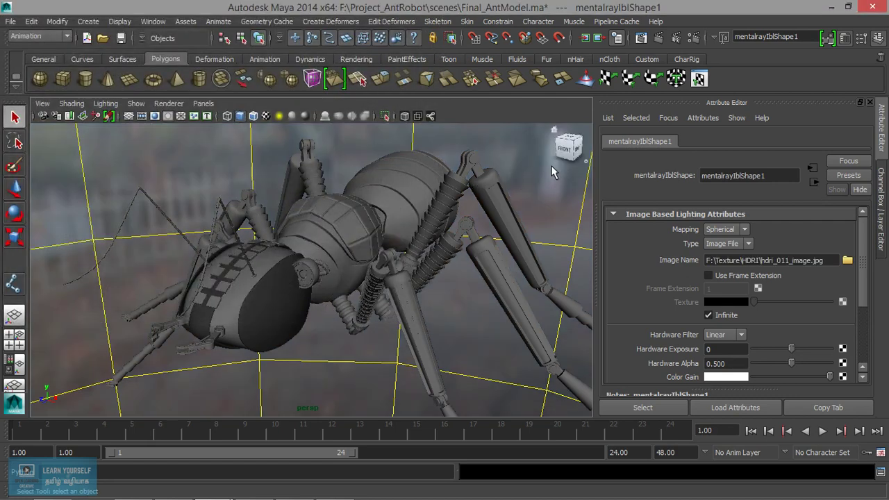
# Step: Turn off Primary Visibility in the image based lighting sphere's render stats
pyautogui.click(575, 254)
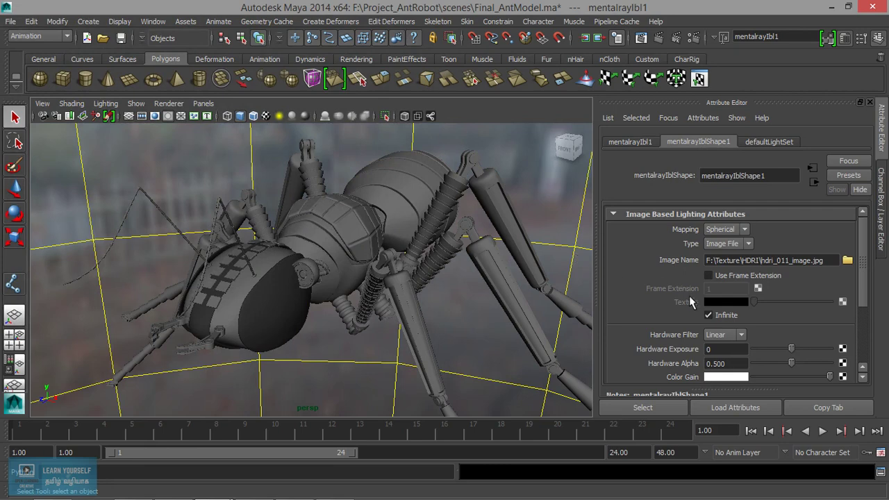
pyautogui.scroll(-5, 689, 299)
pyautogui.click(675, 323)
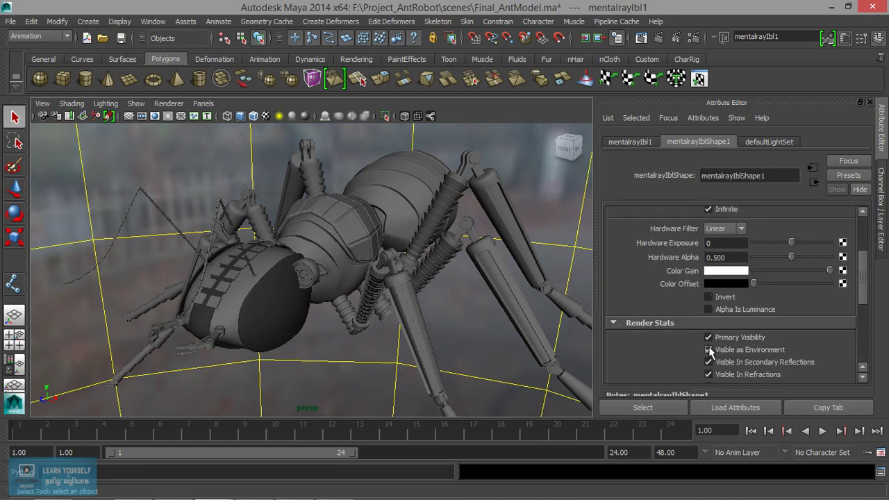
pyautogui.click(709, 337)
# Step: Frame the ant's head closely and render it with mental ray to check the lighting and reflections
pyautogui.keyDown('alt'); pyautogui.moveTo(336, 289); pyautogui.dragTo(472, 295, button='right'); pyautogui.keyUp('alt')
pyautogui.click(641, 39)
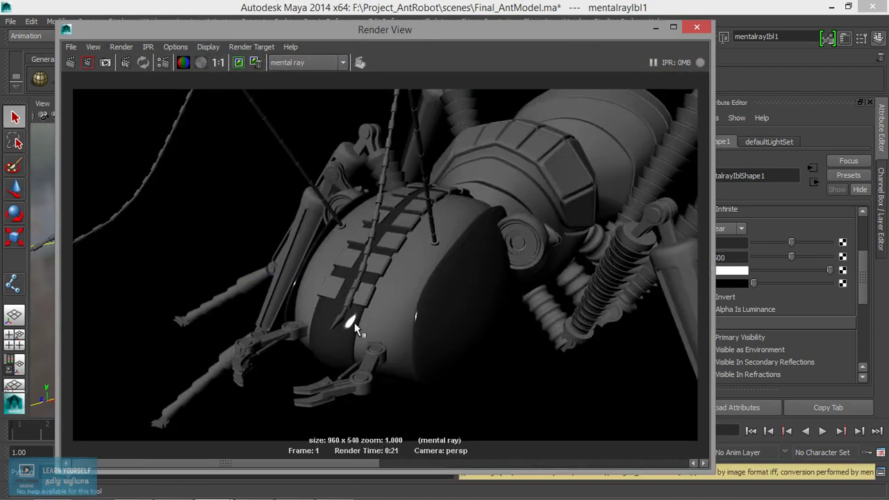
pyautogui.moveTo(641, 36); pyautogui.dragTo(585, 25)
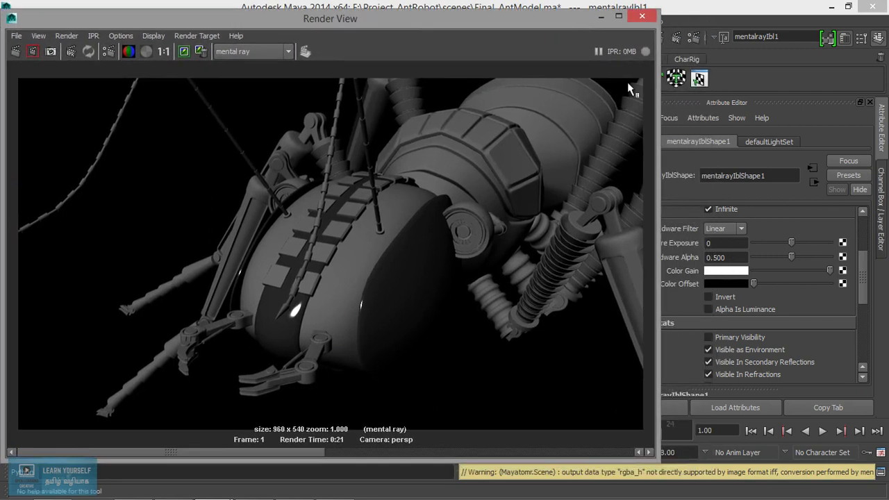
pyautogui.click(602, 16)
# Step: Set BlackMat01's BRDF 0 Degree Reflection to 0.6 and 90 Degree Reflection to 0.9
pyautogui.click(416, 326)
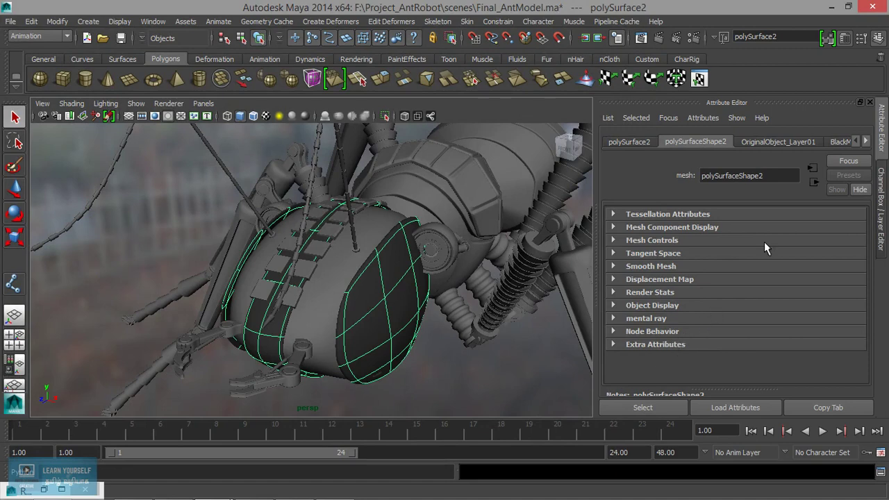
pyautogui.click(846, 142)
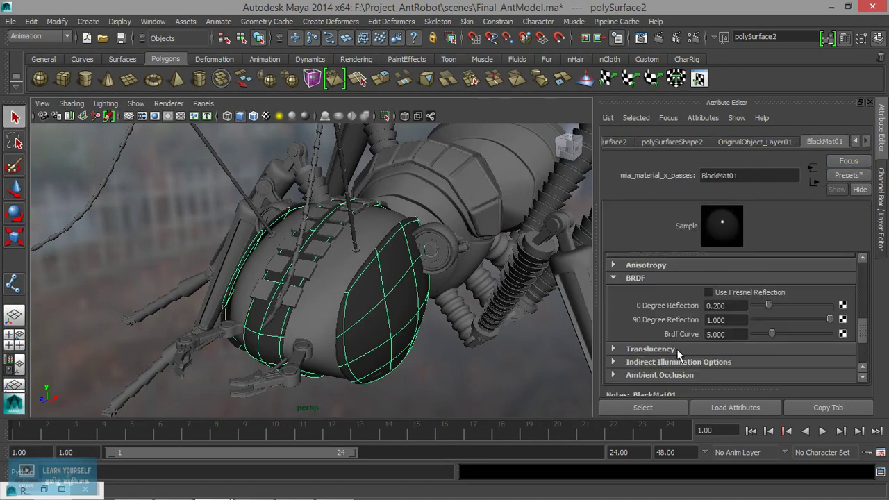
pyautogui.moveTo(734, 306); pyautogui.dragTo(679, 305)
pyautogui.write('.6')
pyautogui.press('Return')
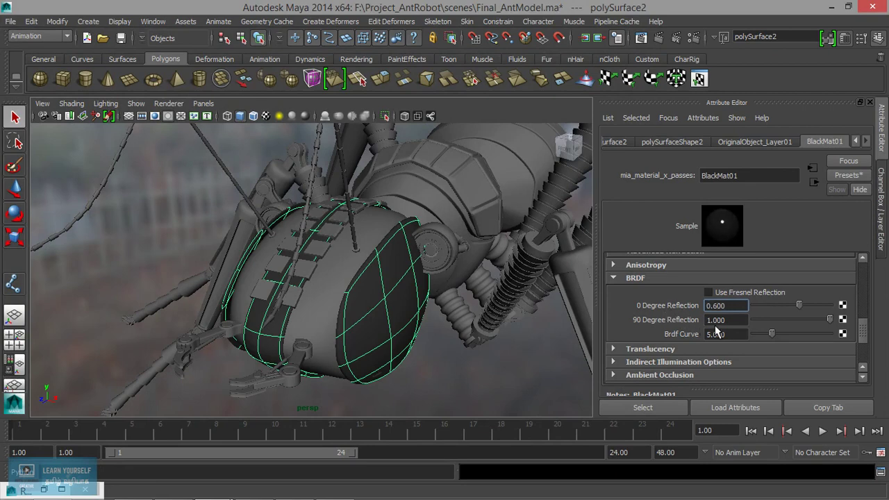
pyautogui.moveTo(729, 320); pyautogui.dragTo(661, 325)
pyautogui.write('.9')
pyautogui.press('Return')
# Step: Render the head again and compare its black reflections up close with the previously stored render
pyautogui.click(640, 38)
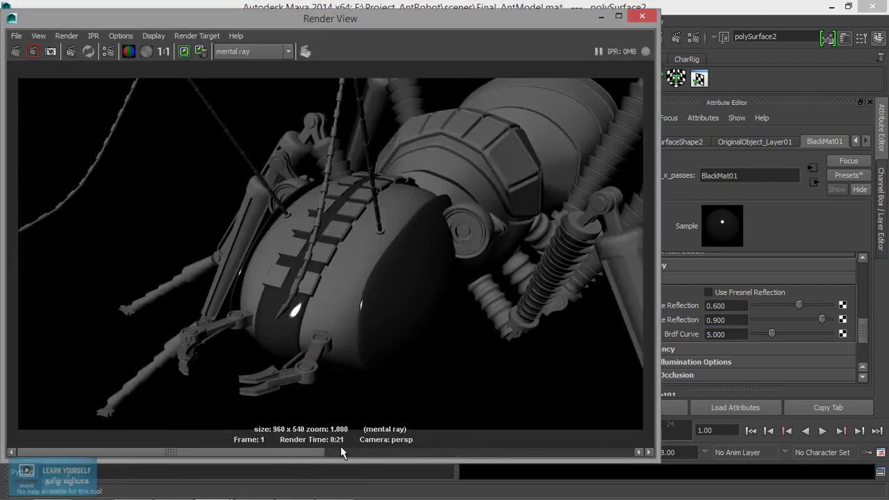
pyautogui.click(19, 59)
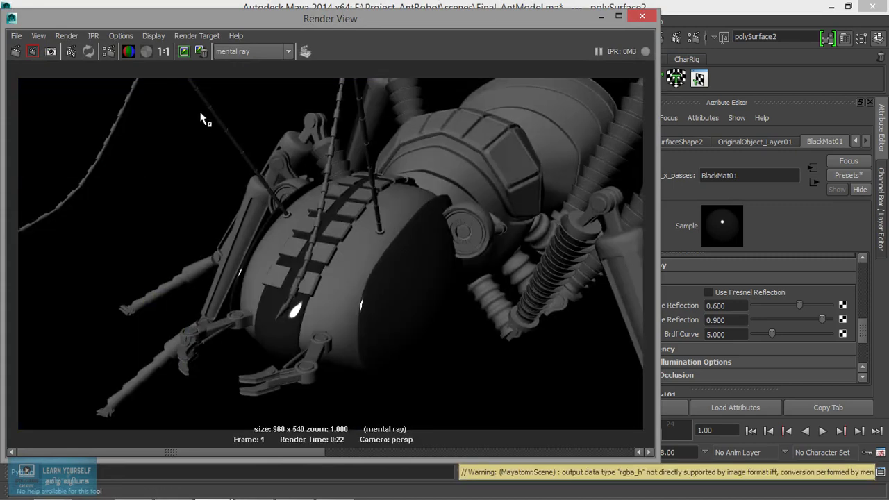
pyautogui.moveTo(207, 450); pyautogui.dragTo(261, 456)
pyautogui.scroll(3, 302, 369)
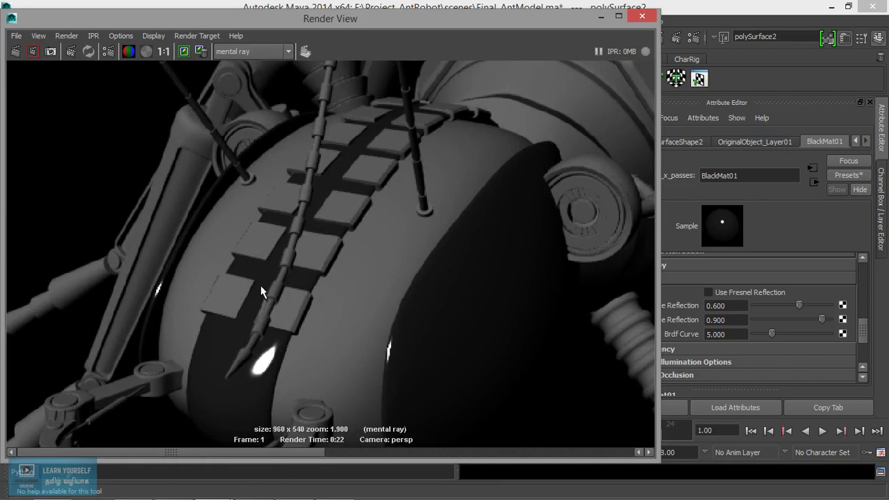
pyautogui.moveTo(267, 450); pyautogui.dragTo(486, 448)
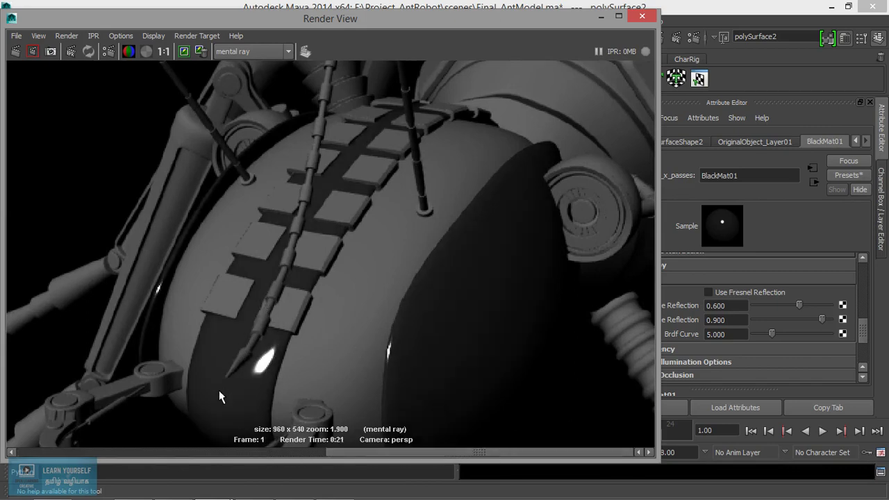
pyautogui.moveTo(358, 454); pyautogui.dragTo(133, 453)
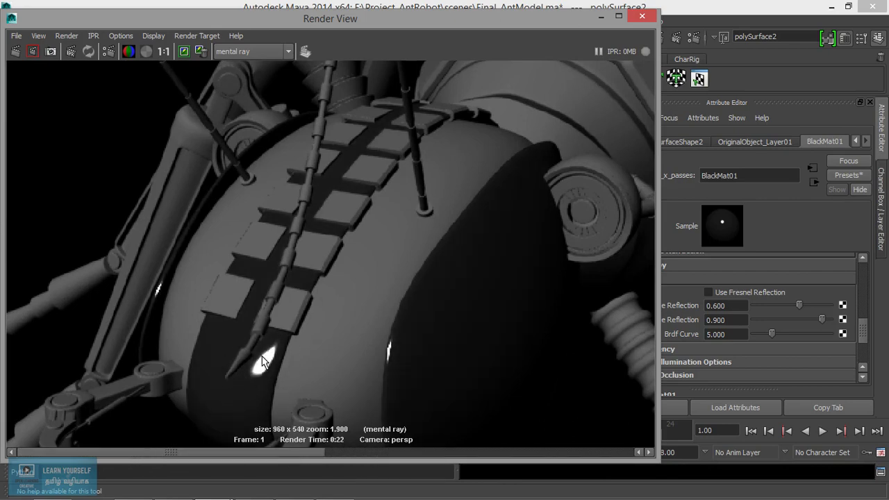
pyautogui.moveTo(267, 451); pyautogui.dragTo(370, 446)
pyautogui.click(601, 16)
# Step: Enable ambient occlusion on BlackMat01 and check the head in the render view
pyautogui.scroll(-2, 722, 331)
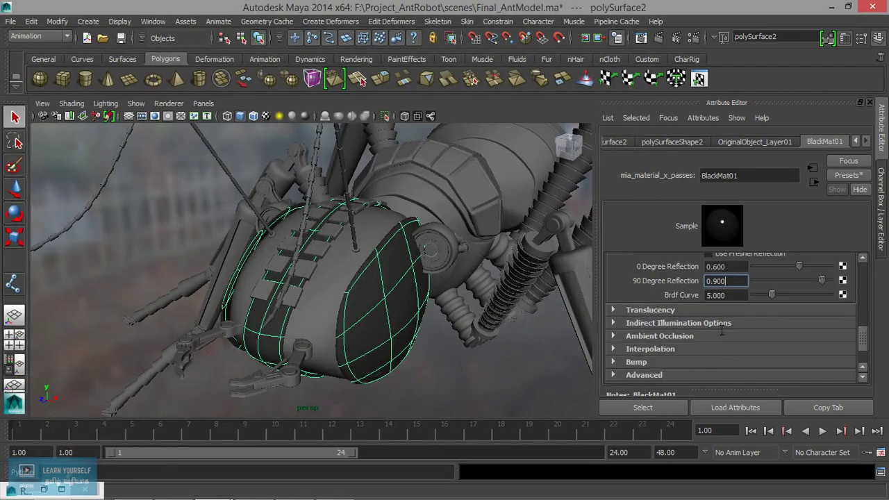
pyautogui.click(648, 361)
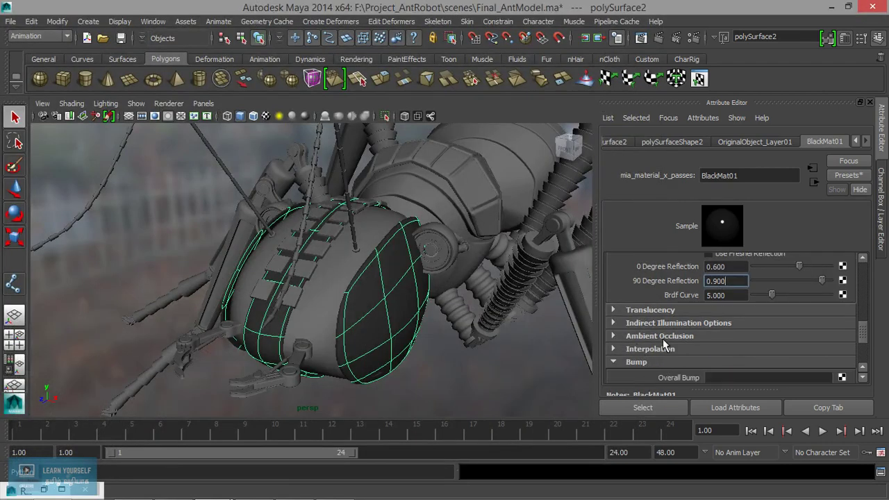
pyautogui.click(660, 336)
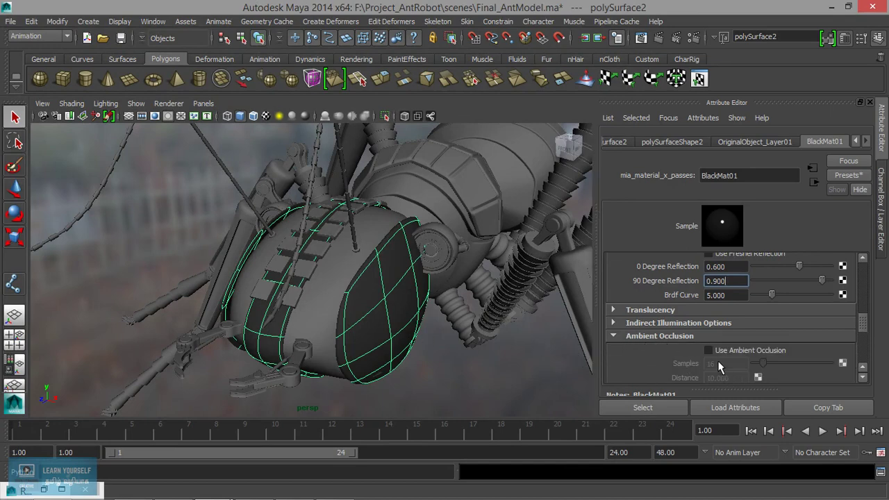
pyautogui.scroll(-2, 719, 361)
pyautogui.click(709, 311)
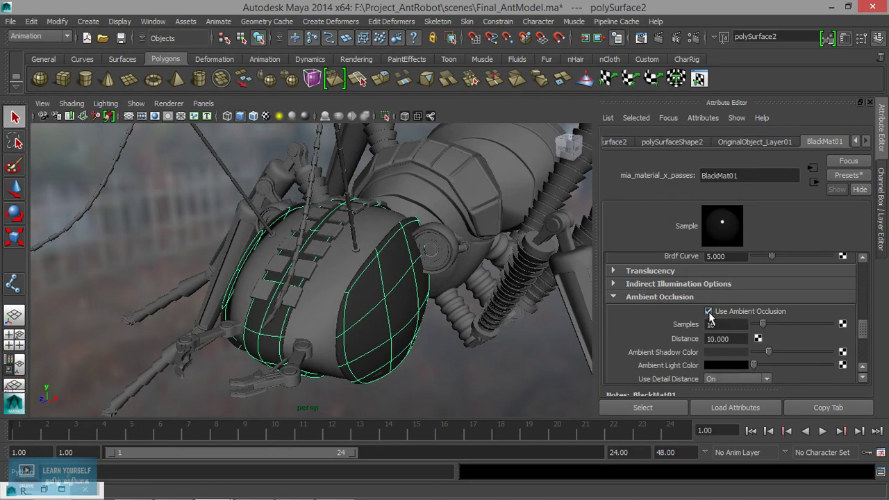
pyautogui.click(640, 38)
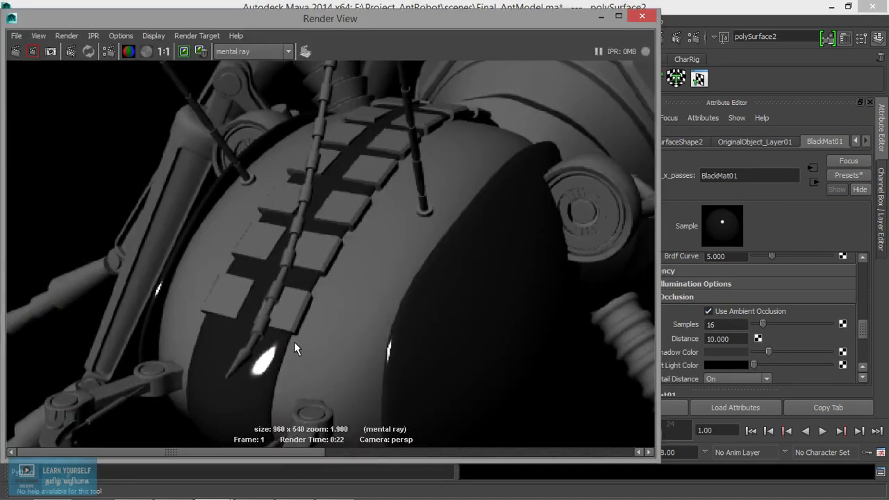
pyautogui.click(602, 23)
# Step: Set BlackMat01's ambient occlusion distance to 5
pyautogui.click(737, 340)
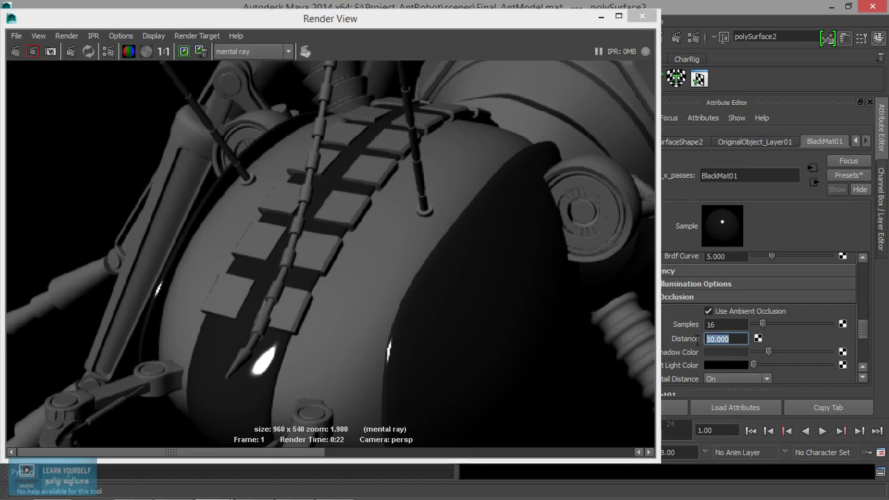
pyautogui.write('5')
pyautogui.click(601, 16)
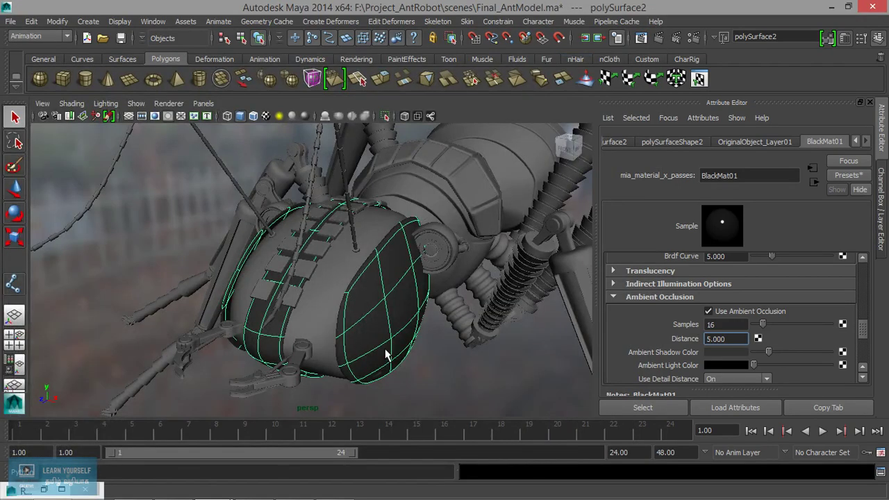
# Step: Assign BlackMat01 to the collar piece between the ant's head and thorax
pyautogui.keyDown('alt'); pyautogui.moveTo(403, 349); pyautogui.dragTo(439, 297); pyautogui.keyUp('alt')
pyautogui.keyDown('alt'); pyautogui.moveTo(438, 297); pyautogui.dragTo(469, 305, button='right'); pyautogui.keyUp('alt')
pyautogui.keyDown('alt'); pyautogui.moveTo(469, 305); pyautogui.dragTo(440, 317, button='middle'); pyautogui.keyUp('alt')
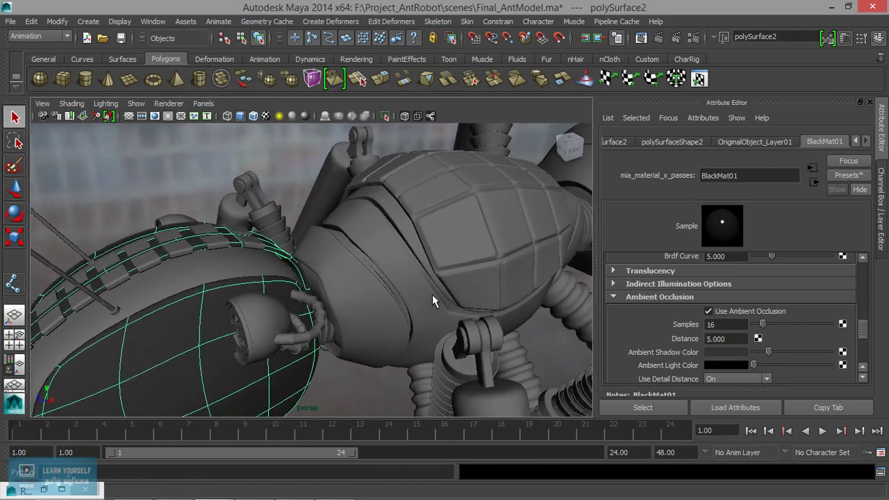
pyautogui.click(432, 295)
pyautogui.click(417, 306)
pyautogui.keyDown('alt'); pyautogui.moveTo(416, 306); pyautogui.dragTo(368, 351); pyautogui.keyUp('alt')
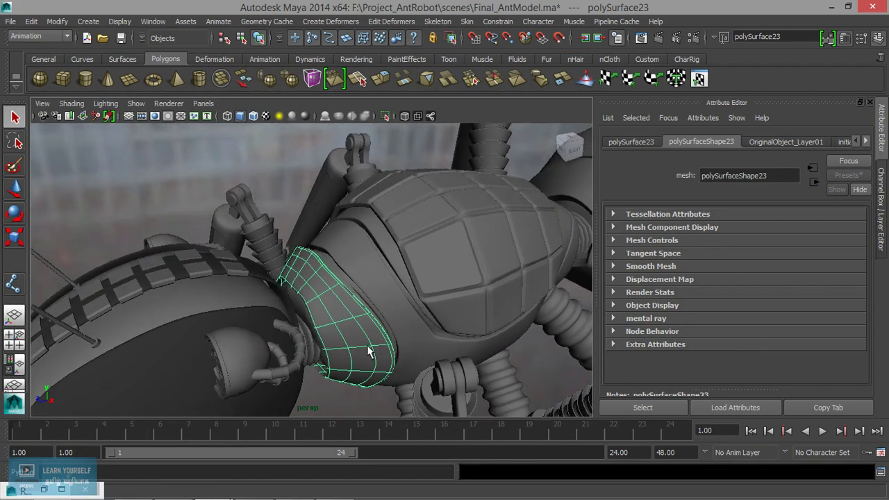
pyautogui.click(383, 304)
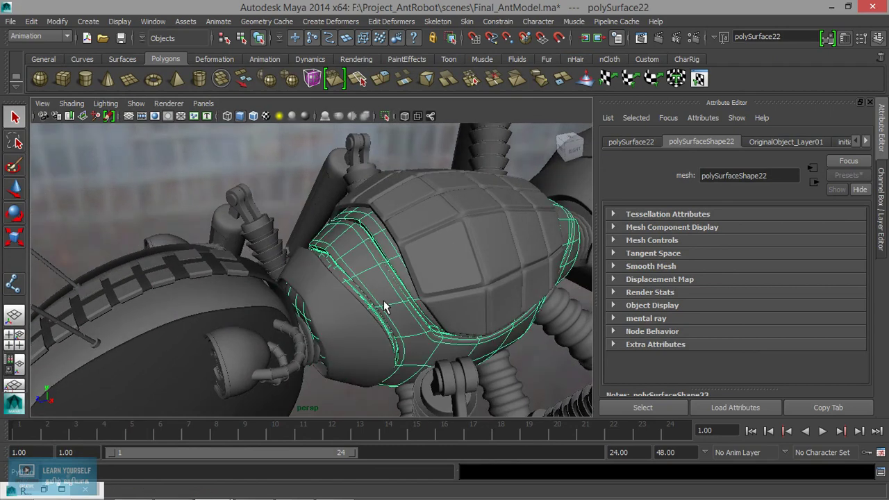
pyautogui.keyDown('alt'); pyautogui.moveTo(384, 302); pyautogui.dragTo(407, 312, button='right'); pyautogui.keyUp('alt')
pyautogui.click(368, 374)
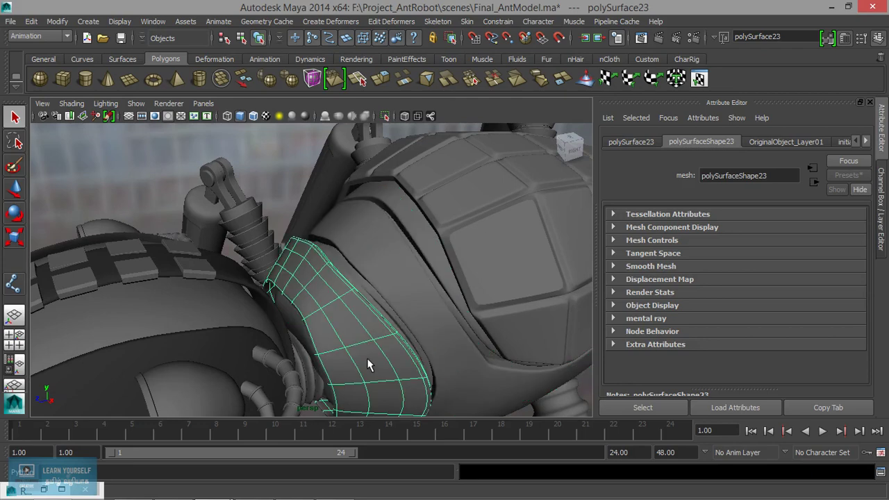
pyautogui.moveTo(367, 358); pyautogui.dragTo(440, 481, button='right')
# Step: Assign BlackMat01 to the panelled shell on top of the thorax
pyautogui.keyDown('alt'); pyautogui.moveTo(441, 389); pyautogui.dragTo(432, 365, button='right'); pyautogui.keyUp('alt')
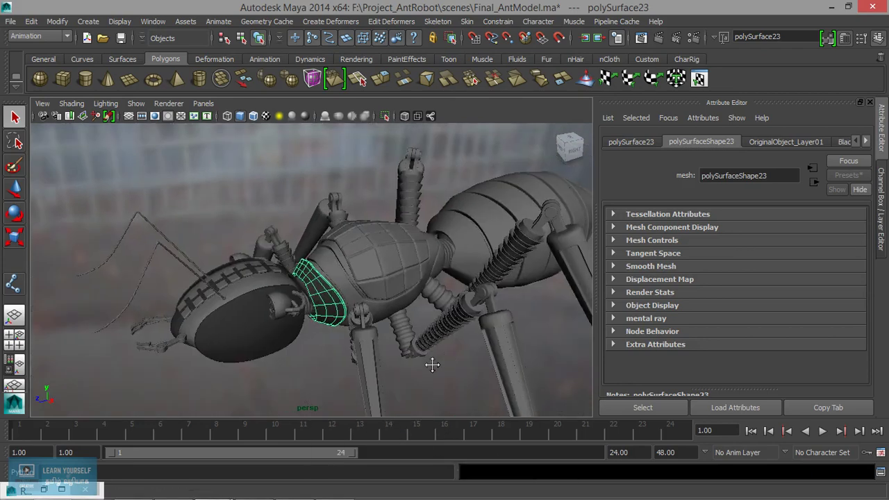
pyautogui.keyDown('alt'); pyautogui.moveTo(432, 365); pyautogui.dragTo(404, 373, button='middle'); pyautogui.keyUp('alt')
pyautogui.keyDown('alt'); pyautogui.moveTo(341, 278); pyautogui.dragTo(404, 323, button='right'); pyautogui.keyUp('alt')
pyautogui.moveTo(404, 322)
pyautogui.keyDown('alt'); pyautogui.mouseDown()
pyautogui.moveTo(347, 333)
pyautogui.moveTo(401, 308)
pyautogui.mouseUp(); pyautogui.keyUp('alt')
pyautogui.click(332, 334)
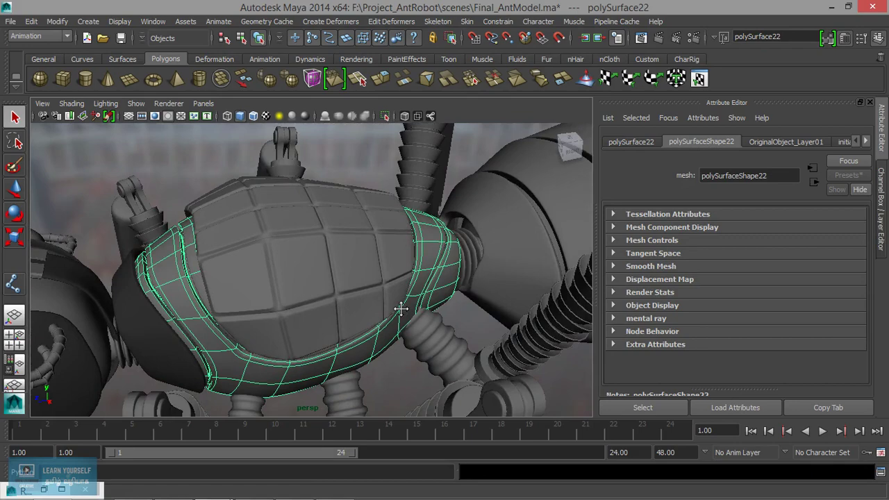
pyautogui.click(318, 318)
pyautogui.press('g')
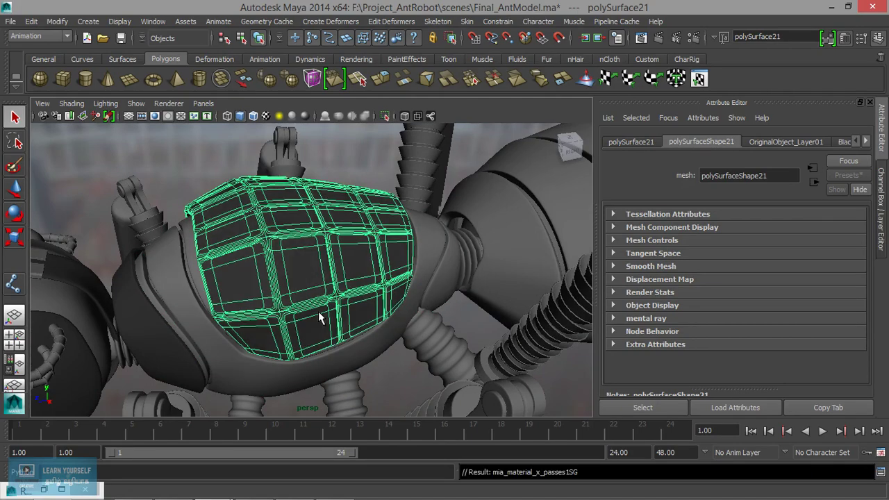
# Step: Assign BlackMat01 to the first three abdomen segments, starting from the waist joint
pyautogui.keyDown('alt'); pyautogui.moveTo(384, 318); pyautogui.dragTo(304, 364, button='middle'); pyautogui.keyUp('alt')
pyautogui.keyDown('alt'); pyautogui.moveTo(304, 364); pyautogui.dragTo(410, 295, button='right'); pyautogui.keyUp('alt')
pyautogui.click(292, 322)
pyautogui.press('g')
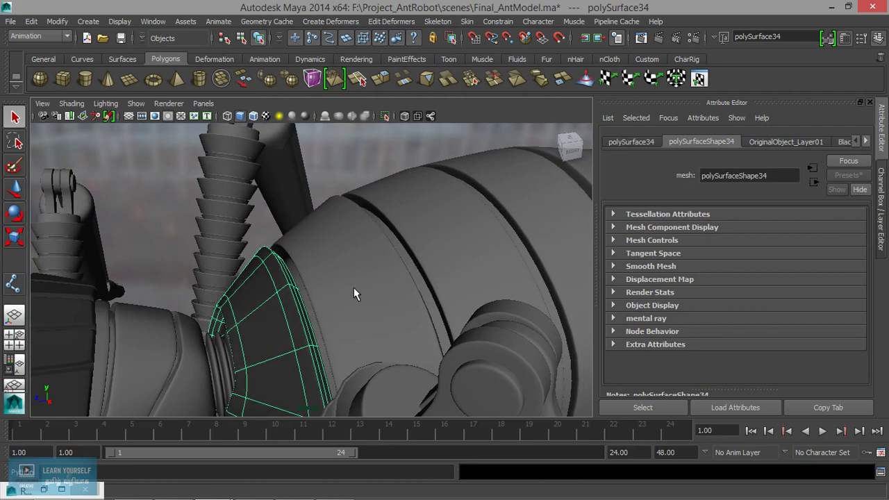
pyautogui.click(354, 289)
pyautogui.press('g')
pyautogui.click(465, 221)
pyautogui.press('g')
# Step: Assign BlackMat01 to the remaining rear abdomen segments, including the tail tip
pyautogui.click(521, 201)
pyautogui.keyDown('alt'); pyautogui.moveTo(504, 297); pyautogui.dragTo(474, 313, button='right'); pyautogui.keyUp('alt')
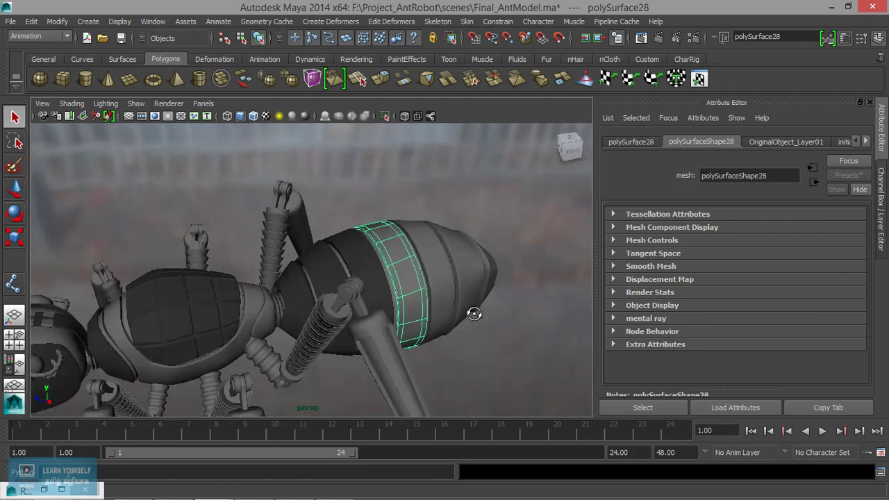
pyautogui.keyDown('alt'); pyautogui.moveTo(474, 313); pyautogui.dragTo(397, 336); pyautogui.keyUp('alt')
pyautogui.press('g')
pyautogui.click(345, 319)
pyautogui.press('g')
pyautogui.click(381, 312)
pyautogui.press('g')
pyautogui.click(422, 315)
pyautogui.press('g')
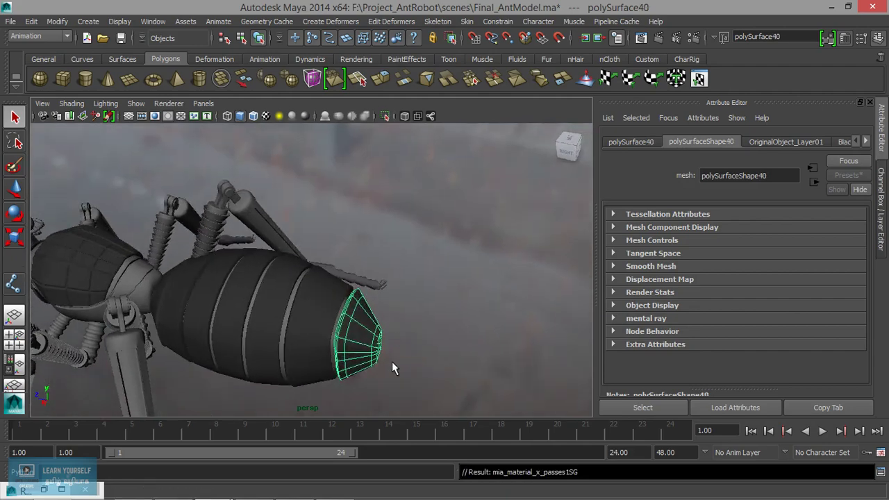
# Step: Inspect the ant's head, legs and thorax from several angles for parts still without BlackMat01
pyautogui.keyDown('alt'); pyautogui.moveTo(436, 351); pyautogui.dragTo(542, 298, button='middle'); pyautogui.keyUp('alt')
pyautogui.keyDown('alt'); pyautogui.moveTo(298, 309); pyautogui.dragTo(333, 308); pyautogui.keyUp('alt')
pyautogui.keyDown('alt'); pyautogui.moveTo(333, 307); pyautogui.dragTo(369, 314, button='right'); pyautogui.keyUp('alt')
pyautogui.keyDown('alt'); pyautogui.moveTo(369, 314); pyautogui.dragTo(461, 315); pyautogui.keyUp('alt')
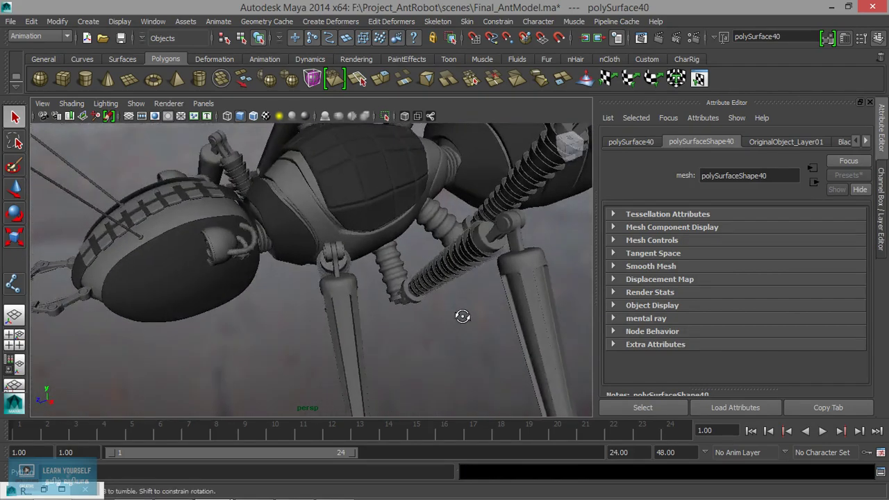
pyautogui.keyDown('alt'); pyautogui.moveTo(411, 317); pyautogui.dragTo(426, 334, button='middle'); pyautogui.keyUp('alt')
pyautogui.keyDown('alt'); pyautogui.moveTo(427, 333); pyautogui.dragTo(327, 317, button='right'); pyautogui.keyUp('alt')
pyautogui.keyDown('alt'); pyautogui.moveTo(327, 317); pyautogui.dragTo(306, 254, button='middle'); pyautogui.keyUp('alt')
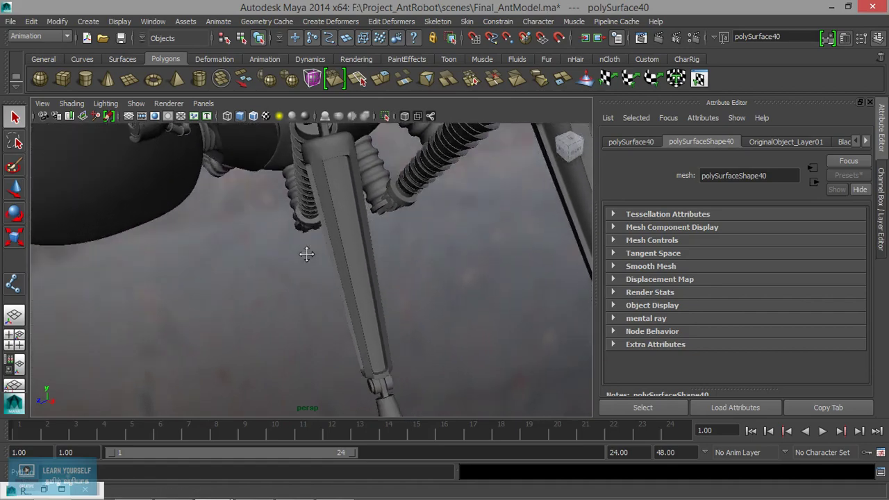
pyautogui.scroll(-5, 338, 321)
pyautogui.keyDown('alt'); pyautogui.moveTo(337, 320); pyautogui.dragTo(417, 326); pyautogui.keyUp('alt')
pyautogui.keyDown('alt'); pyautogui.moveTo(346, 294); pyautogui.dragTo(492, 347, button='right'); pyautogui.keyUp('alt')
pyautogui.keyDown('alt'); pyautogui.moveTo(462, 341); pyautogui.dragTo(483, 327, button='middle'); pyautogui.keyUp('alt')
pyautogui.keyDown('alt'); pyautogui.moveTo(378, 312); pyautogui.dragTo(417, 341, button='right'); pyautogui.keyUp('alt')
pyautogui.keyDown('alt'); pyautogui.moveTo(405, 344); pyautogui.dragTo(377, 380, button='middle'); pyautogui.keyUp('alt')
pyautogui.keyDown('alt'); pyautogui.moveTo(377, 379); pyautogui.dragTo(389, 409); pyautogui.keyUp('alt')
pyautogui.keyDown('alt'); pyautogui.moveTo(295, 298); pyautogui.dragTo(359, 317, button='middle'); pyautogui.keyUp('alt')
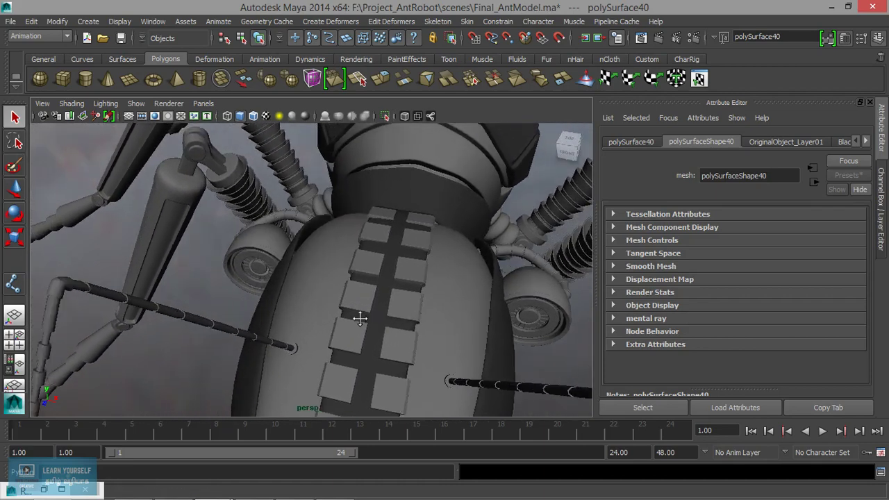
pyautogui.keyDown('alt'); pyautogui.moveTo(363, 314); pyautogui.dragTo(390, 315); pyautogui.keyUp('alt')
pyautogui.keyDown('alt'); pyautogui.moveTo(390, 315); pyautogui.dragTo(83, 407, button='middle'); pyautogui.keyUp('alt')
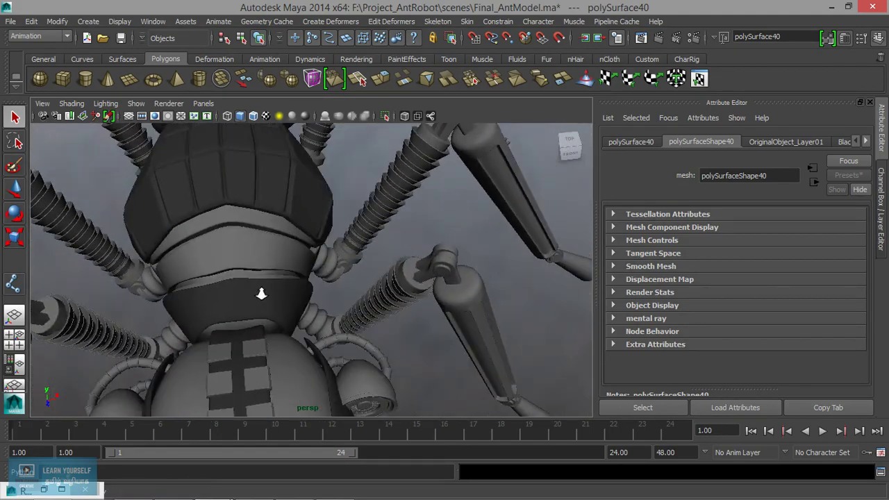
pyautogui.keyDown('alt'); pyautogui.moveTo(260, 294); pyautogui.dragTo(379, 295, button='right'); pyautogui.keyUp('alt')
pyautogui.keyDown('alt'); pyautogui.moveTo(380, 297); pyautogui.dragTo(248, 375, button='middle'); pyautogui.keyUp('alt')
pyautogui.keyDown('alt'); pyautogui.moveTo(248, 375); pyautogui.dragTo(278, 306); pyautogui.keyUp('alt')
# Step: Assign BlackMat01 to the thick tapered casings below the knee joints on all six legs
pyautogui.click(387, 288)
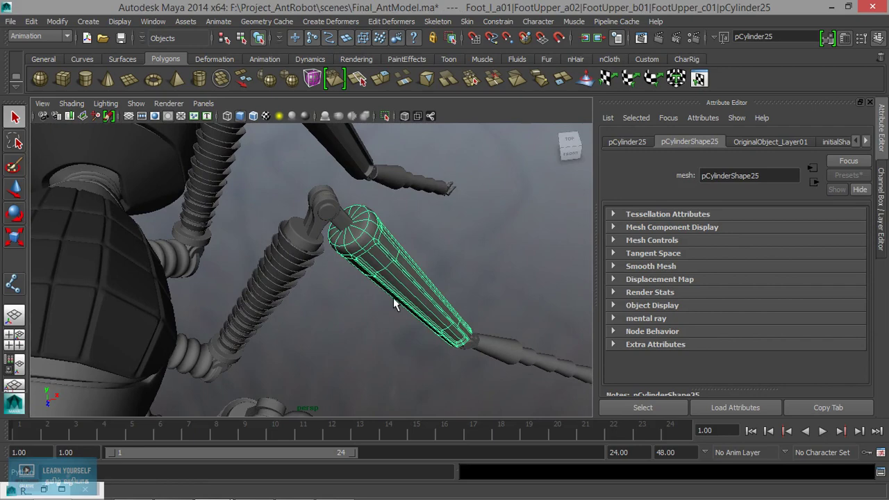
pyautogui.keyDown('alt'); pyautogui.moveTo(425, 306); pyautogui.dragTo(327, 302); pyautogui.keyUp('alt')
pyautogui.keyDown('alt'); pyautogui.moveTo(326, 303); pyautogui.dragTo(338, 268, button='right'); pyautogui.keyUp('alt')
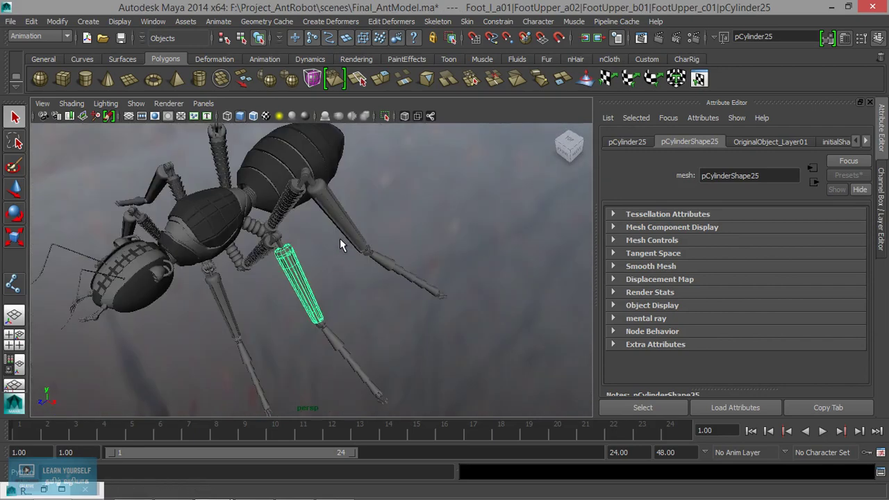
pyautogui.keyDown('shift'); pyautogui.click(339, 243); pyautogui.keyUp('shift')
pyautogui.keyDown('shift'); pyautogui.click(223, 307); pyautogui.keyUp('shift')
pyautogui.keyDown('alt'); pyautogui.moveTo(223, 307); pyautogui.dragTo(307, 354); pyautogui.keyUp('alt')
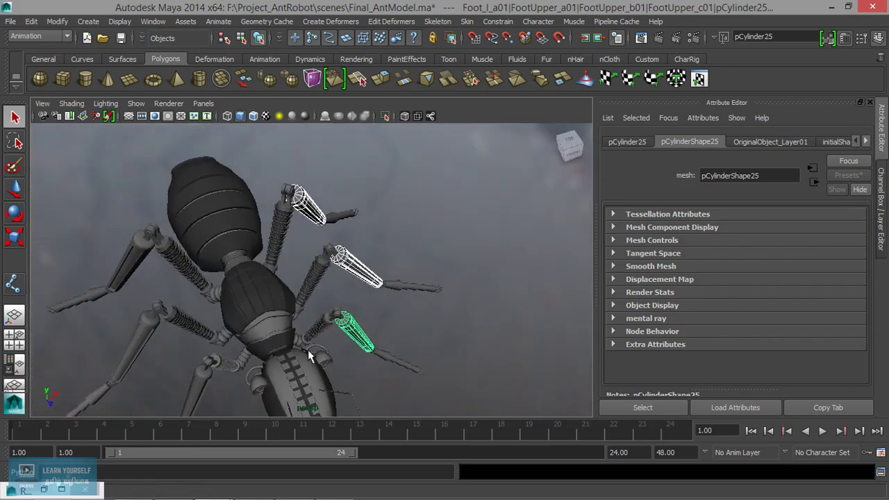
pyautogui.keyDown('shift'); pyautogui.click(139, 344); pyautogui.keyUp('shift')
pyautogui.keyDown('shift'); pyautogui.click(134, 263); pyautogui.keyUp('shift')
pyautogui.keyDown('alt'); pyautogui.moveTo(166, 328); pyautogui.dragTo(183, 273); pyautogui.keyUp('alt')
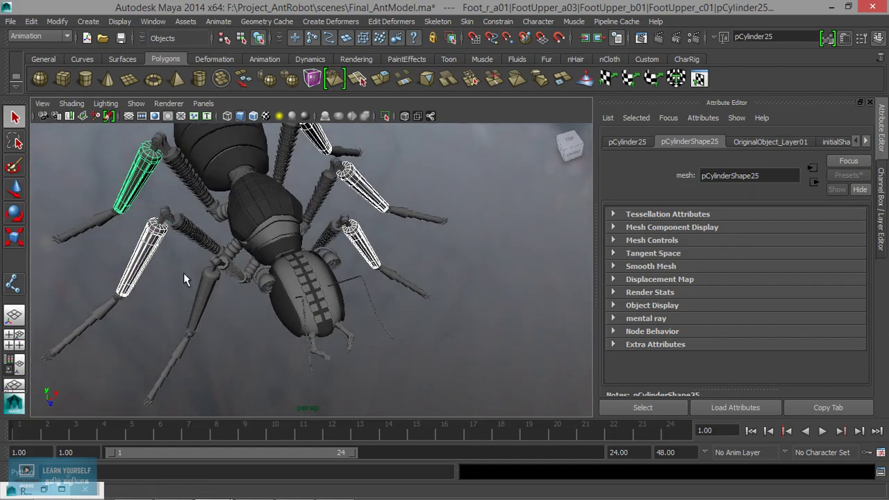
pyautogui.keyDown('shift'); pyautogui.click(203, 305); pyautogui.keyUp('shift')
pyautogui.click(253, 380)
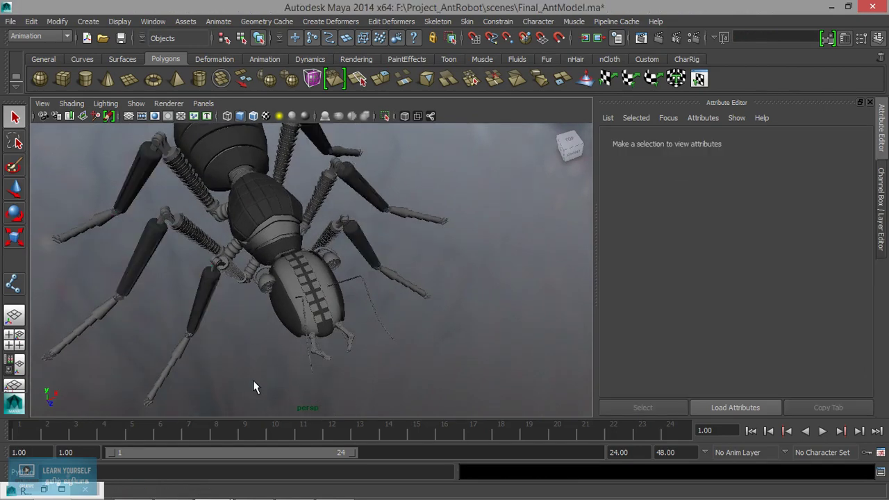
# Step: Inspect the lower foot segments of the ant's left legs
pyautogui.keyDown('alt'); pyautogui.moveTo(253, 380); pyautogui.dragTo(205, 332); pyautogui.keyUp('alt')
pyautogui.keyDown('alt'); pyautogui.moveTo(205, 331); pyautogui.dragTo(318, 376, button='right'); pyautogui.keyUp('alt')
pyautogui.click(319, 359)
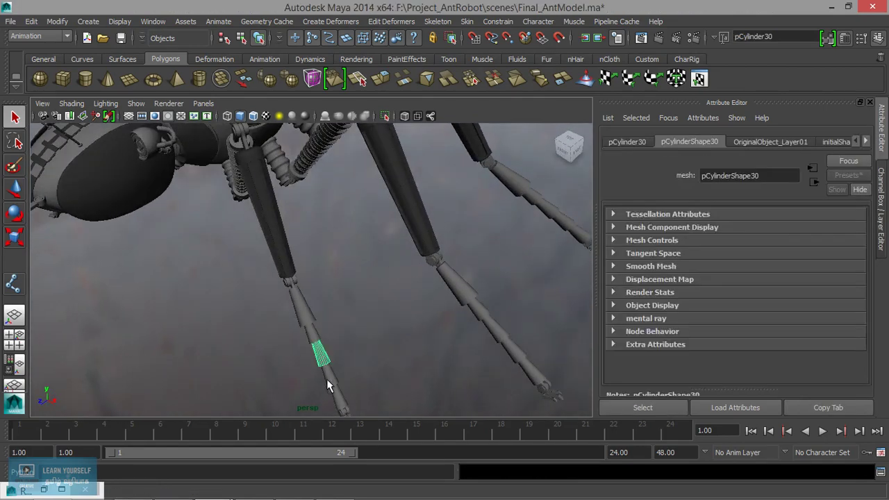
pyautogui.keyDown('alt'); pyautogui.moveTo(323, 392); pyautogui.dragTo(280, 379, button='middle'); pyautogui.keyUp('alt')
pyautogui.click(244, 305)
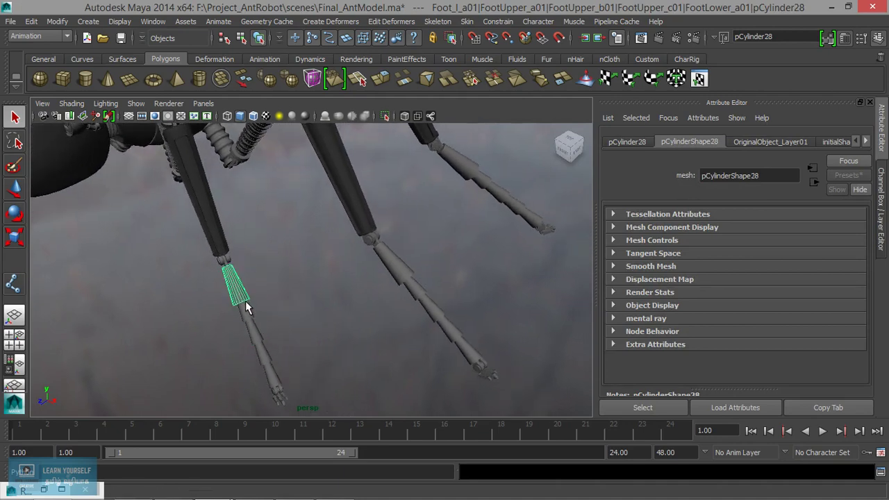
pyautogui.keyDown('alt'); pyautogui.moveTo(263, 343); pyautogui.dragTo(211, 314, button='middle'); pyautogui.keyUp('alt')
pyautogui.keyDown('alt'); pyautogui.moveTo(302, 265); pyautogui.dragTo(472, 396, button='middle'); pyautogui.keyUp('alt')
pyautogui.keyDown('alt'); pyautogui.moveTo(472, 396); pyautogui.dragTo(308, 320, button='right'); pyautogui.keyUp('alt')
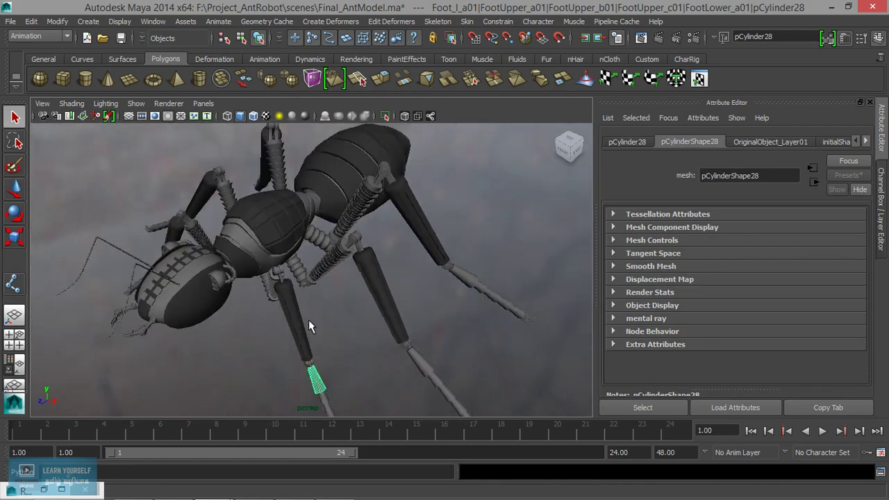
# Step: Select the spring end caps on the ant's middle and rear left legs
pyautogui.scroll(3, 316, 305)
pyautogui.keyDown('alt'); pyautogui.moveTo(316, 304); pyautogui.dragTo(438, 270); pyautogui.keyUp('alt')
pyautogui.click(417, 230)
pyautogui.keyDown('alt'); pyautogui.moveTo(438, 270); pyautogui.dragTo(500, 285, button='right'); pyautogui.keyUp('alt')
pyautogui.keyDown('alt'); pyautogui.moveTo(446, 291); pyautogui.dragTo(359, 331, button='middle'); pyautogui.keyUp('alt')
pyautogui.keyDown('alt'); pyautogui.moveTo(359, 332); pyautogui.dragTo(427, 299, button='right'); pyautogui.keyUp('alt')
pyautogui.keyDown('alt'); pyautogui.moveTo(427, 299); pyautogui.dragTo(378, 312); pyautogui.keyUp('alt')
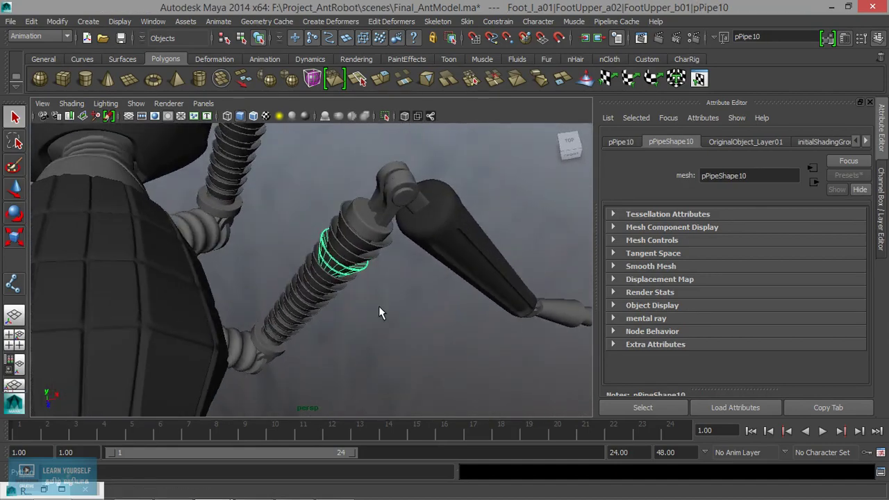
pyautogui.click(366, 230)
pyautogui.keyDown('alt'); pyautogui.moveTo(343, 277); pyautogui.dragTo(353, 425, button='middle'); pyautogui.keyUp('alt')
pyautogui.click(286, 167)
pyautogui.keyDown('alt'); pyautogui.moveTo(286, 167); pyautogui.dragTo(383, 286); pyautogui.keyUp('alt')
# Step: Add the front left leg's spring end caps to the selection, leaving out its knee joint bracket
pyautogui.click(314, 263)
pyautogui.hotkey('ctrl', 'z')
pyautogui.click(400, 265)
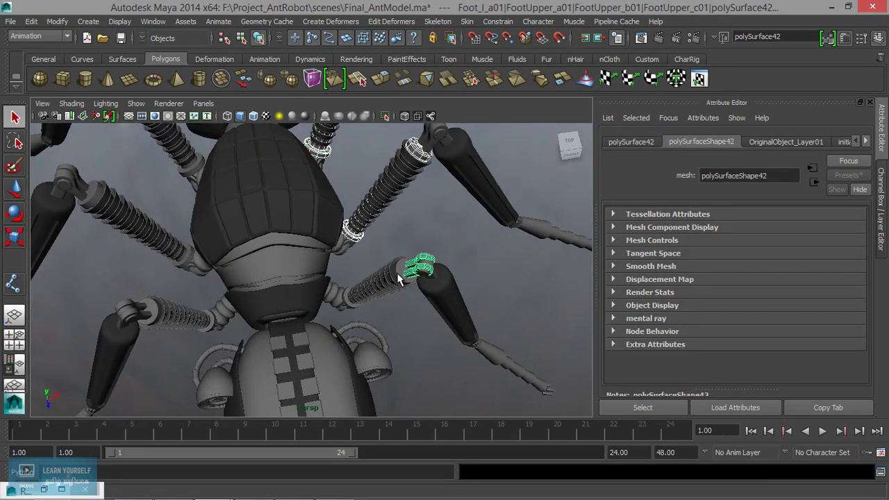
pyautogui.hotkey('ctrl', 'z')
pyautogui.keyDown('alt'); pyautogui.moveTo(399, 265); pyautogui.dragTo(470, 301, button='right'); pyautogui.keyUp('alt')
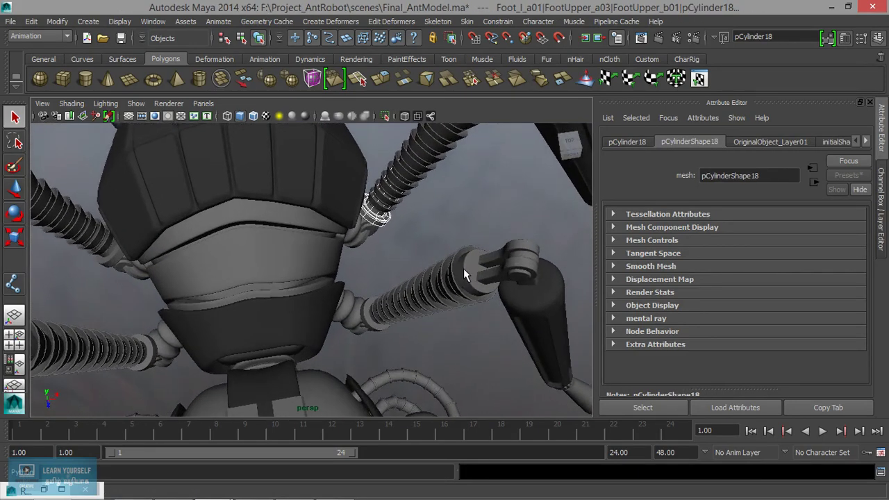
pyautogui.click(463, 268)
pyautogui.keyDown('alt'); pyautogui.moveTo(442, 319); pyautogui.dragTo(257, 291); pyautogui.keyUp('alt')
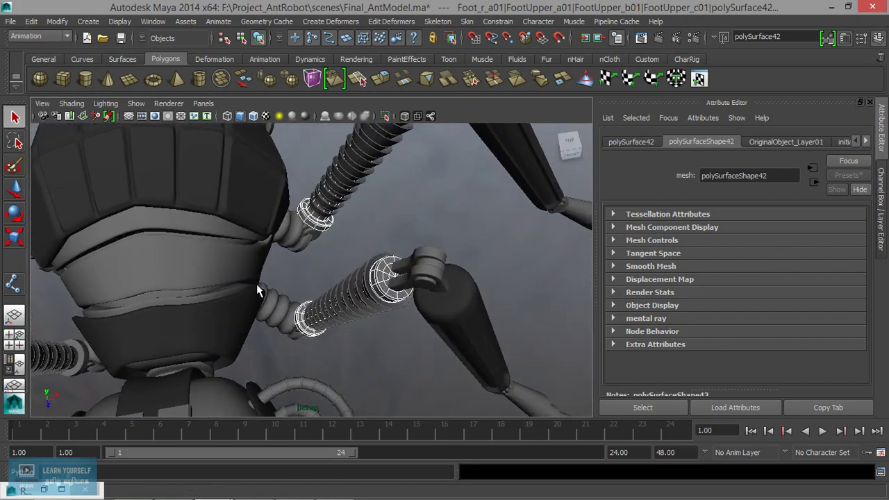
# Step: Add the spring end caps of the three right legs to the selection and assign BlackMat01 to all selected caps
pyautogui.keyDown('alt'); pyautogui.moveTo(379, 317); pyautogui.dragTo(383, 317, button='middle'); pyautogui.keyUp('alt')
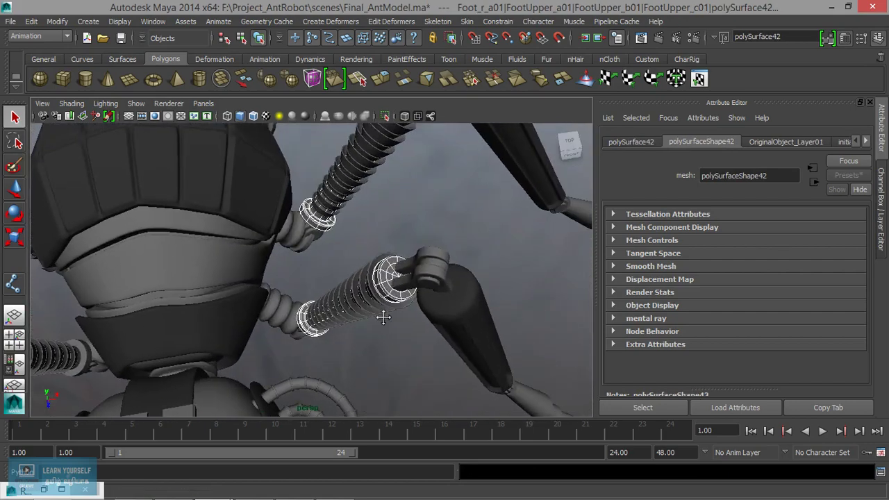
pyautogui.keyDown('alt'); pyautogui.moveTo(383, 317); pyautogui.dragTo(454, 298); pyautogui.keyUp('alt')
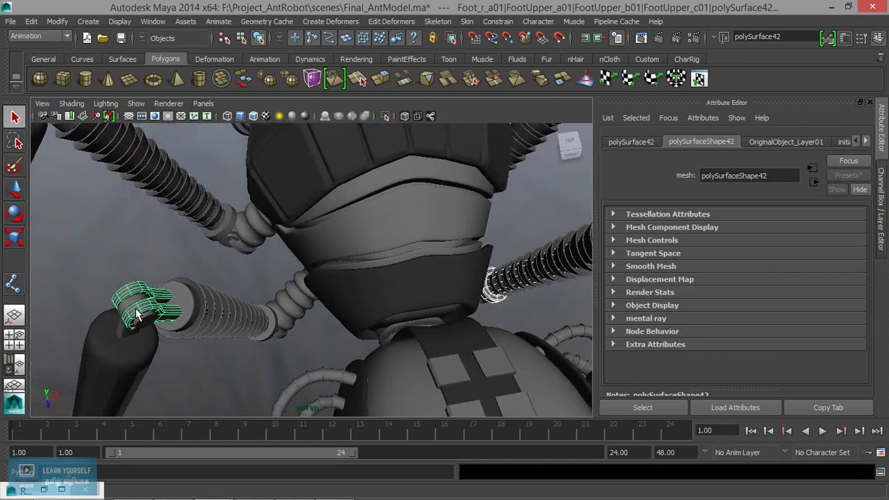
pyautogui.press('z')
pyautogui.hotkey('shift', 'z')
pyautogui.press('z')
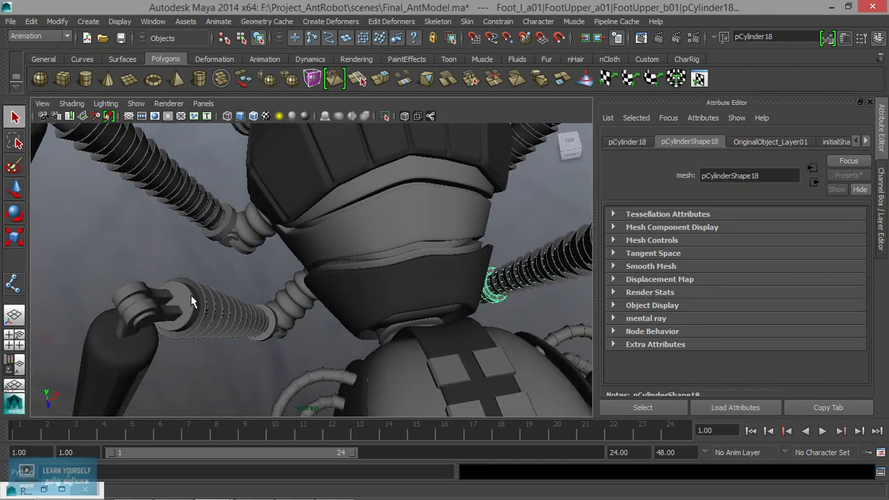
pyautogui.keyDown('shift'); pyautogui.click(193, 293); pyautogui.keyUp('shift')
pyautogui.keyDown('alt'); pyautogui.moveTo(188, 246); pyautogui.dragTo(232, 366, button='middle'); pyautogui.keyUp('alt')
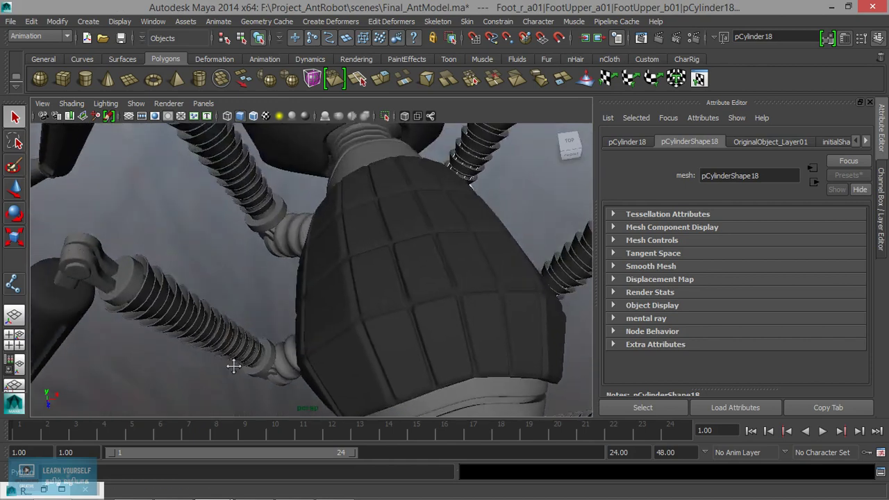
pyautogui.keyDown('alt'); pyautogui.moveTo(232, 365); pyautogui.dragTo(220, 339); pyautogui.keyUp('alt')
pyautogui.scroll(4, 214, 345)
pyautogui.click(154, 342)
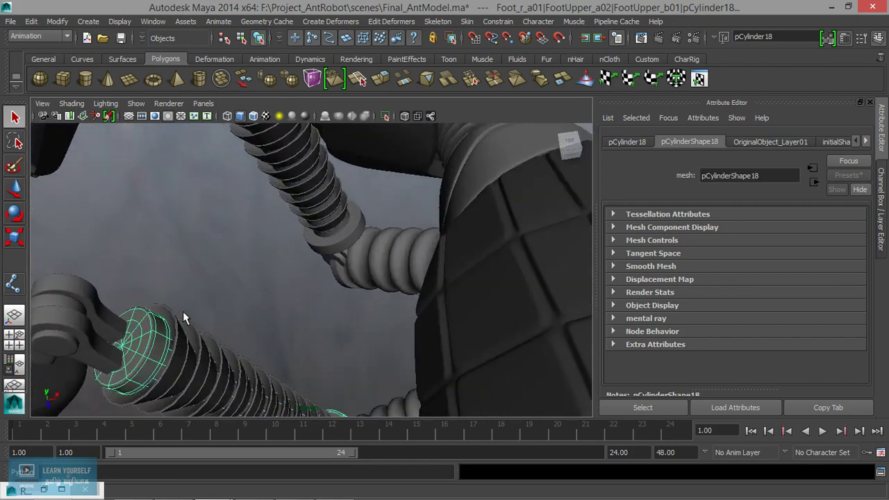
pyautogui.keyDown('alt'); pyautogui.moveTo(183, 311); pyautogui.dragTo(224, 288); pyautogui.keyUp('alt')
pyautogui.keyDown('shift'); pyautogui.click(224, 288); pyautogui.keyUp('shift')
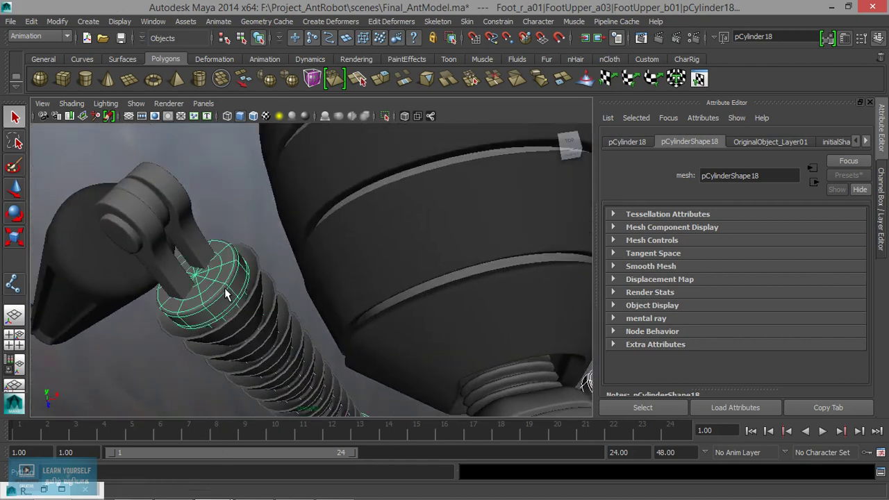
pyautogui.press('g')
pyautogui.scroll(-6, 274, 372)
pyautogui.click(425, 188)
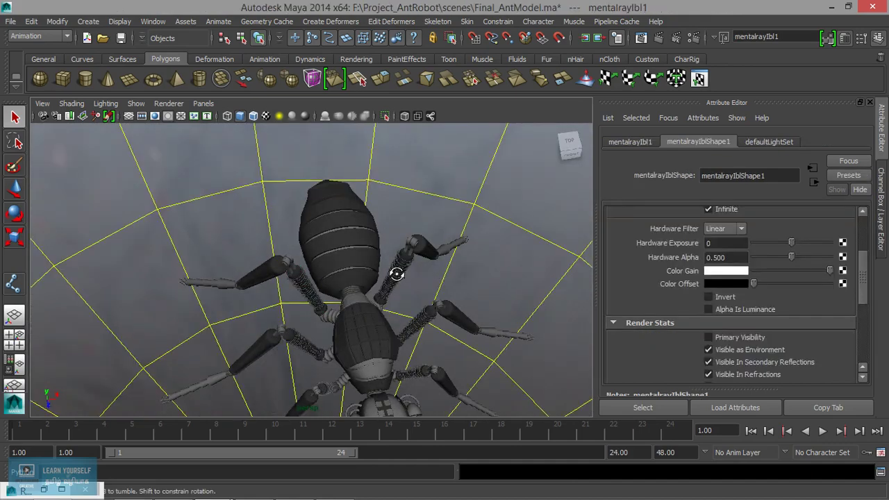
pyautogui.keyDown('alt'); pyautogui.moveTo(425, 187); pyautogui.dragTo(366, 284); pyautogui.keyUp('alt')
pyautogui.keyDown('alt'); pyautogui.moveTo(433, 248); pyautogui.dragTo(318, 320); pyautogui.keyUp('alt')
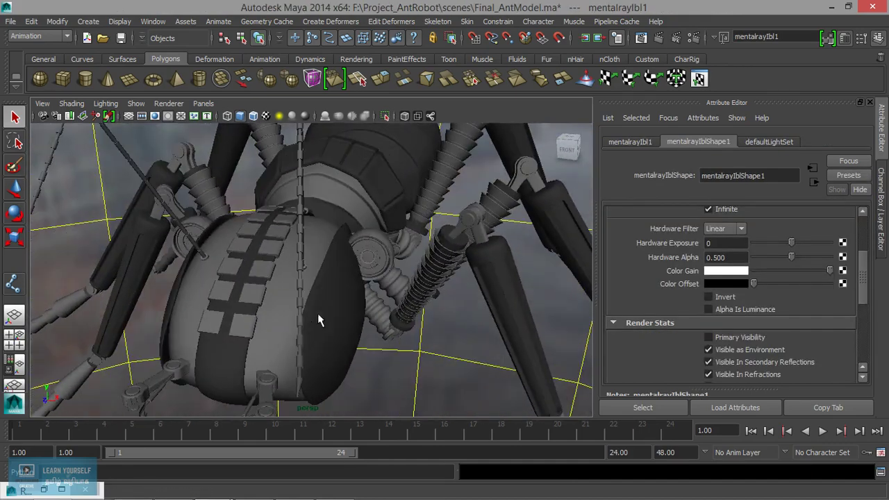
pyautogui.click(274, 317)
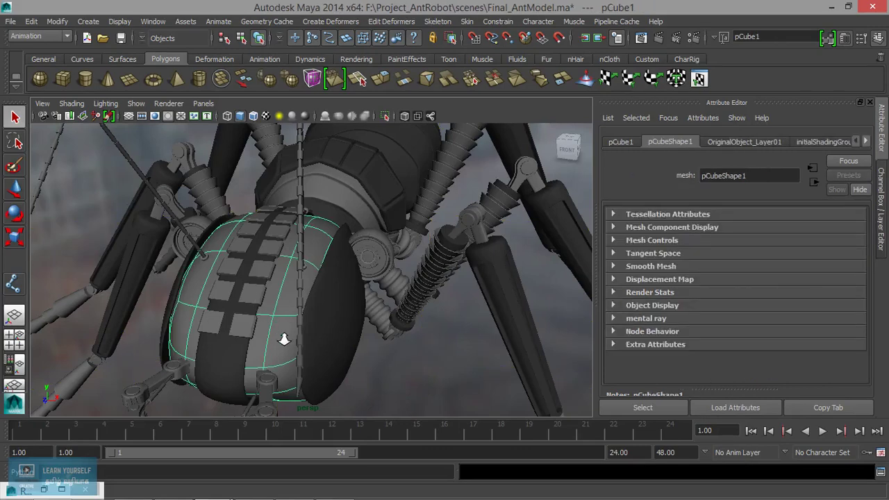
pyautogui.scroll(3, 281, 333)
pyautogui.moveTo(295, 289)
pyautogui.mouseDown(button='right')
pyautogui.moveTo(281, 411)
pyautogui.moveTo(287, 471)
pyautogui.moveTo(291, 441)
pyautogui.mouseUp(button='right')
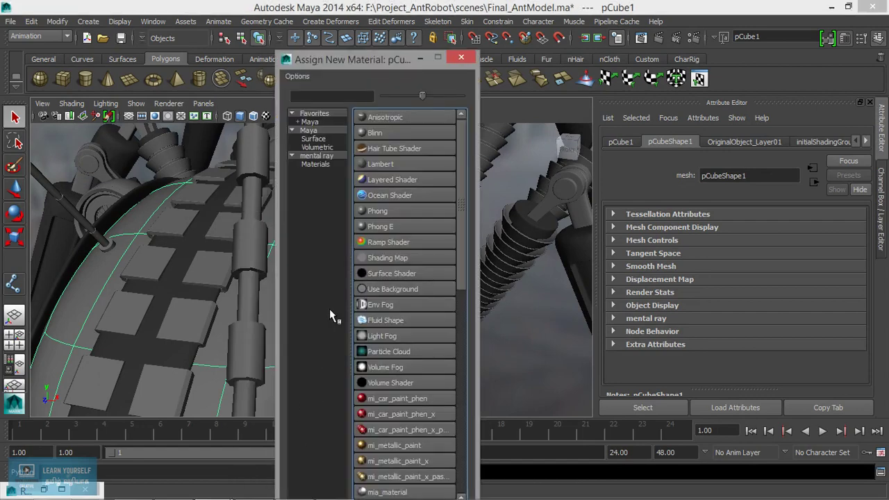
pyautogui.click(465, 60)
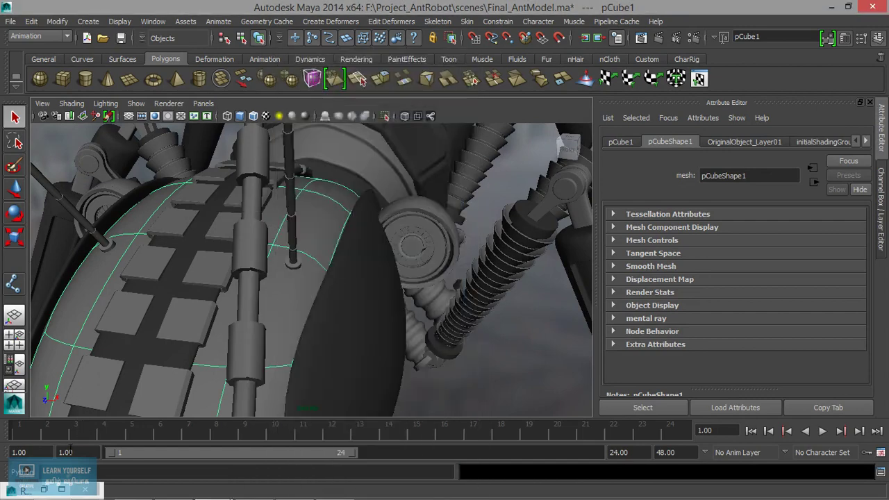
# Step: Open the Hypershade and duplicate the BlackMat01 material
pyautogui.click(152, 22)
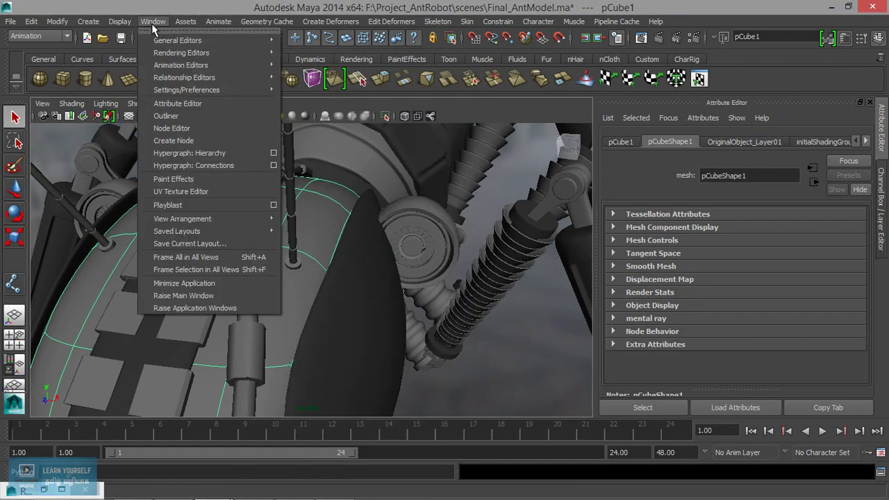
pyautogui.moveTo(178, 41)
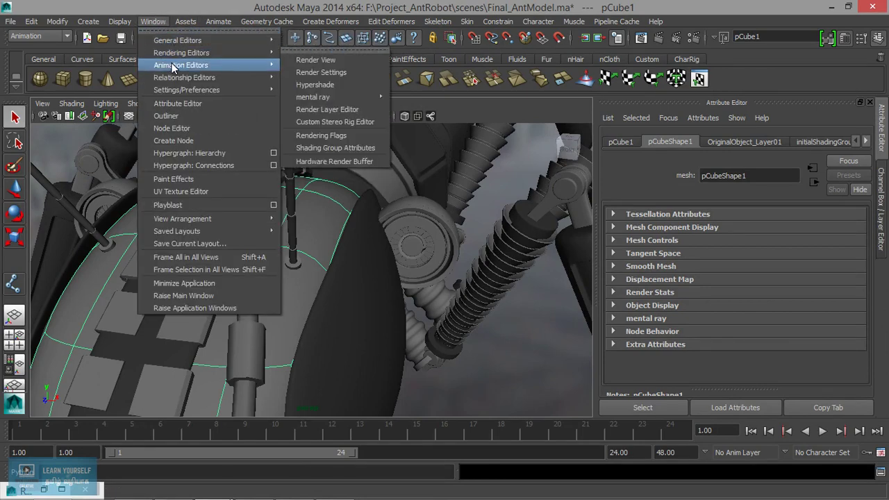
pyautogui.moveTo(179, 55)
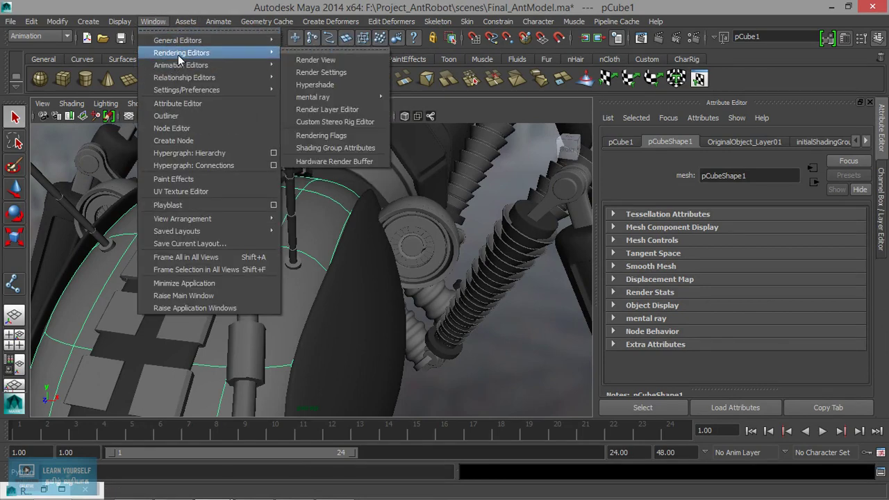
pyautogui.click(307, 73)
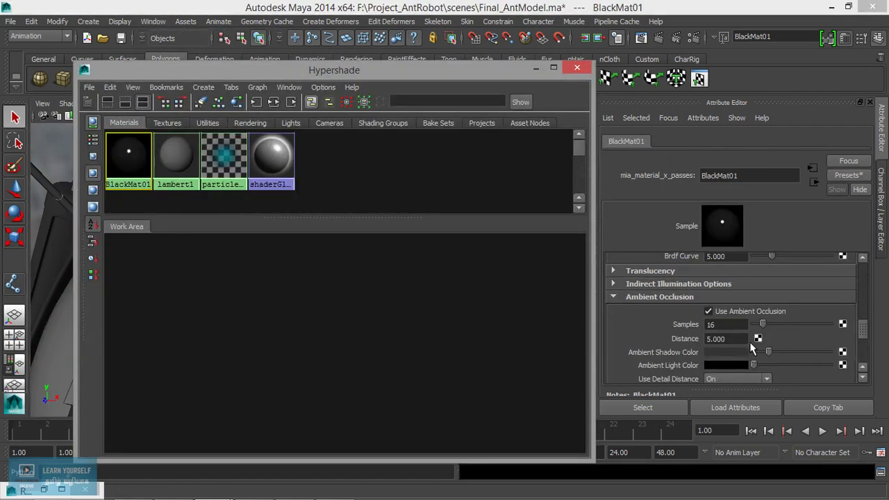
pyautogui.click(110, 86)
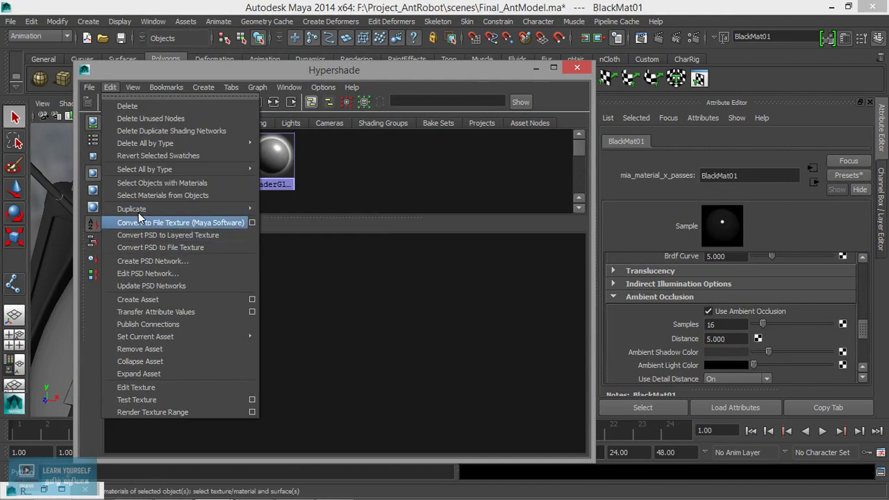
pyautogui.moveTo(175, 213)
pyautogui.click(287, 212)
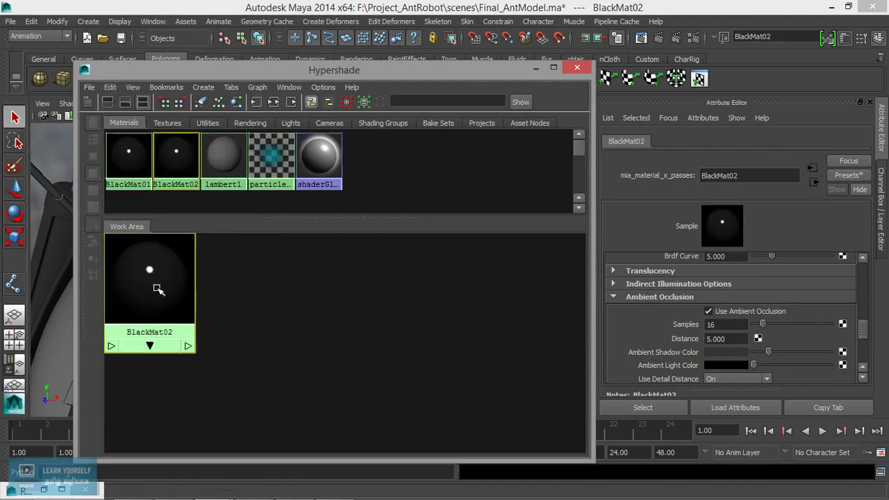
pyautogui.scroll(3, 730, 338)
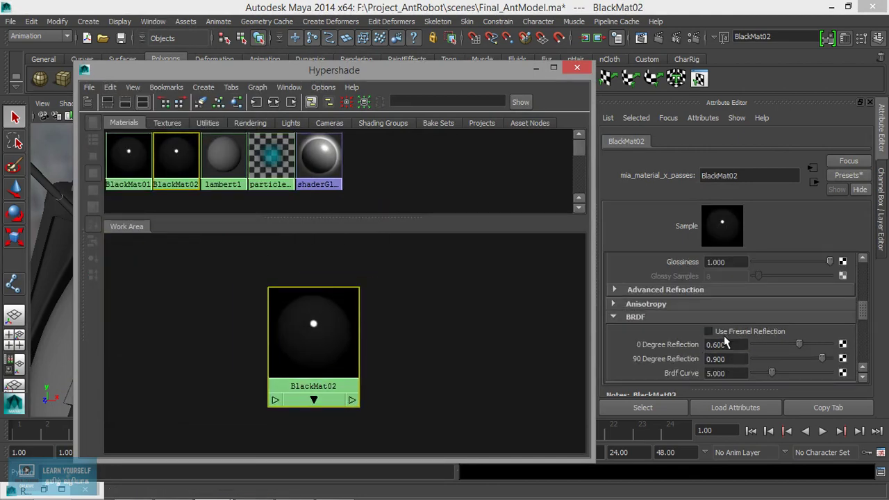
pyautogui.scroll(3, 722, 359)
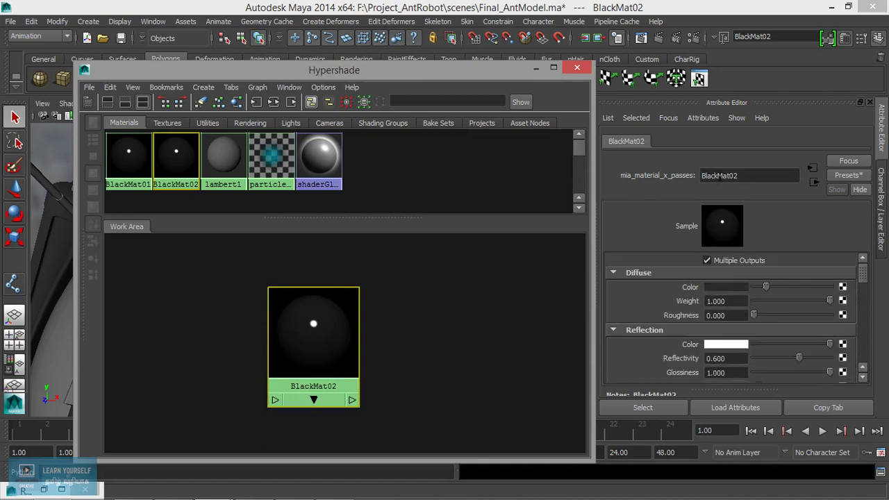
# Step: Rename the duplicated black material to RedMat01
pyautogui.moveTo(720, 175); pyautogui.dragTo(645, 182)
pyautogui.write('RedMat01')
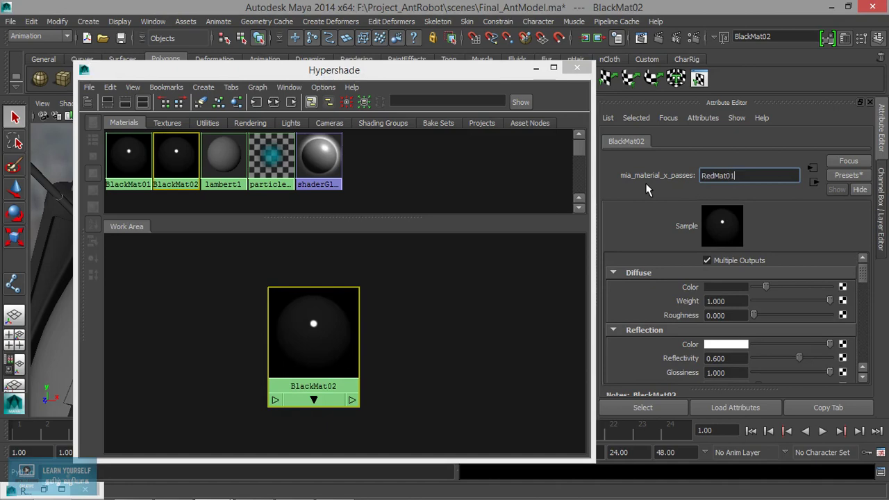
pyautogui.press('Return')
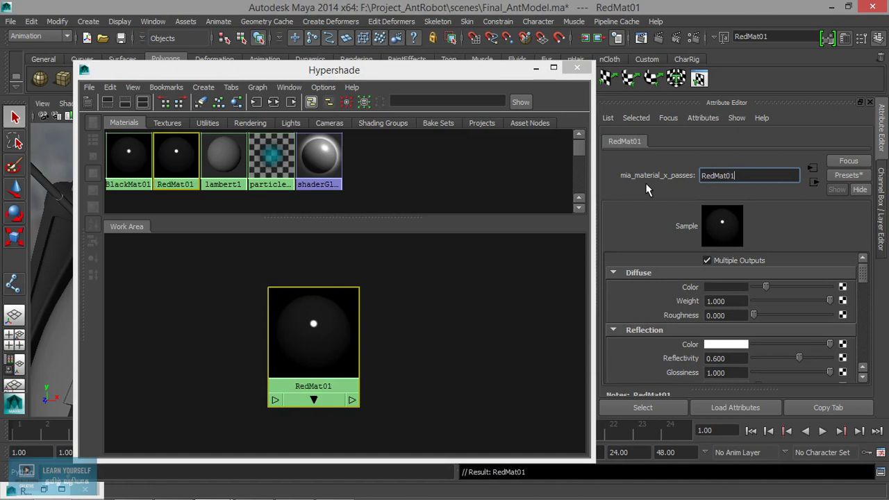
# Step: Set RedMat01's diffuse color to a dark red with R 0.348, G 0 and B 0
pyautogui.click(730, 286)
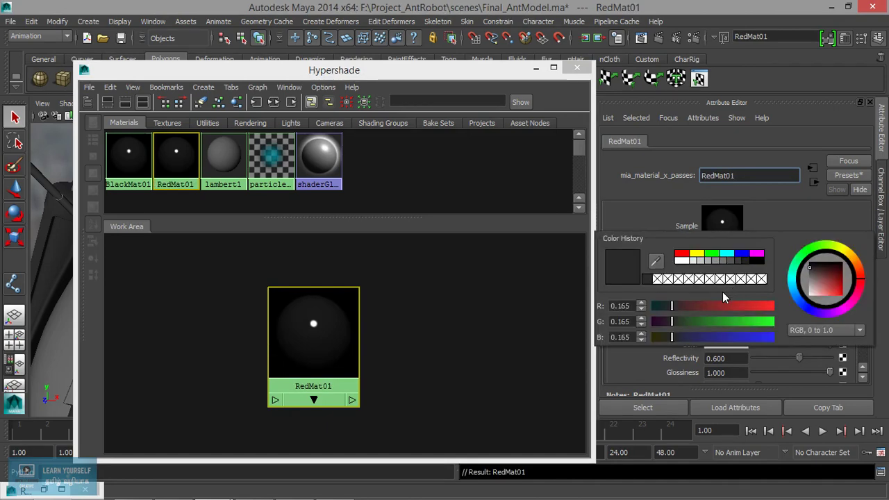
pyautogui.click(833, 285)
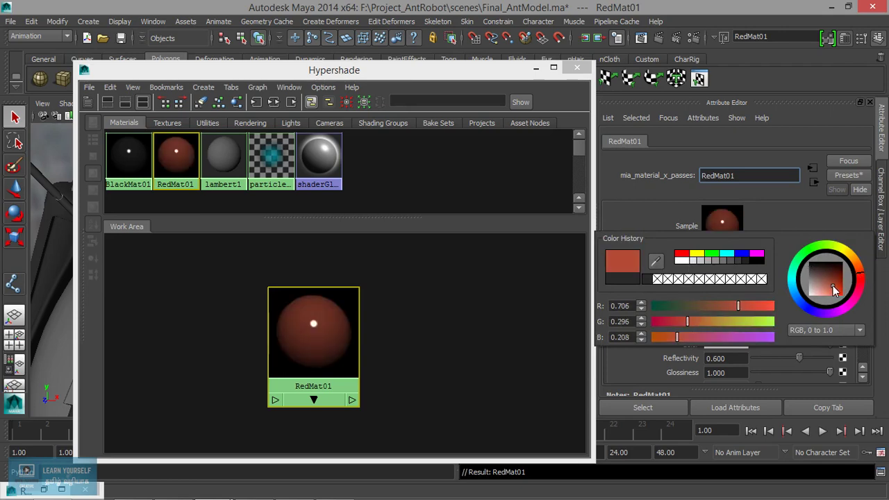
pyautogui.moveTo(861, 286); pyautogui.dragTo(859, 293)
pyautogui.click(683, 254)
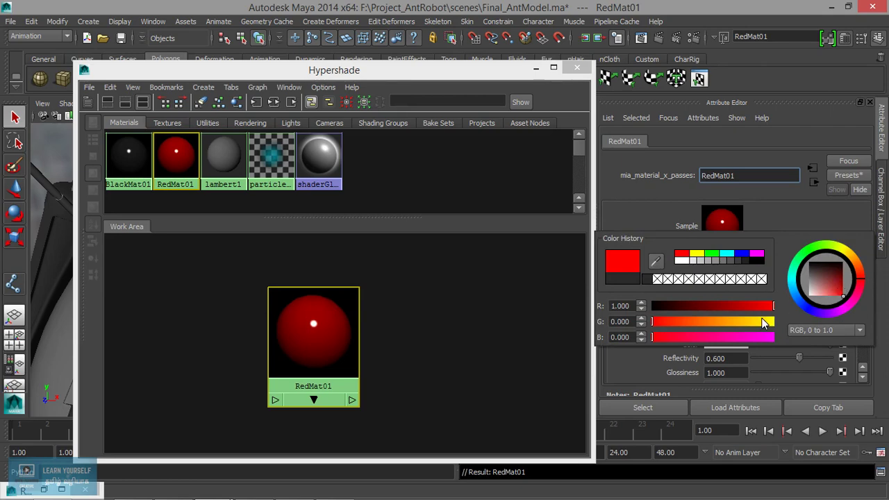
pyautogui.moveTo(748, 305); pyautogui.dragTo(695, 304)
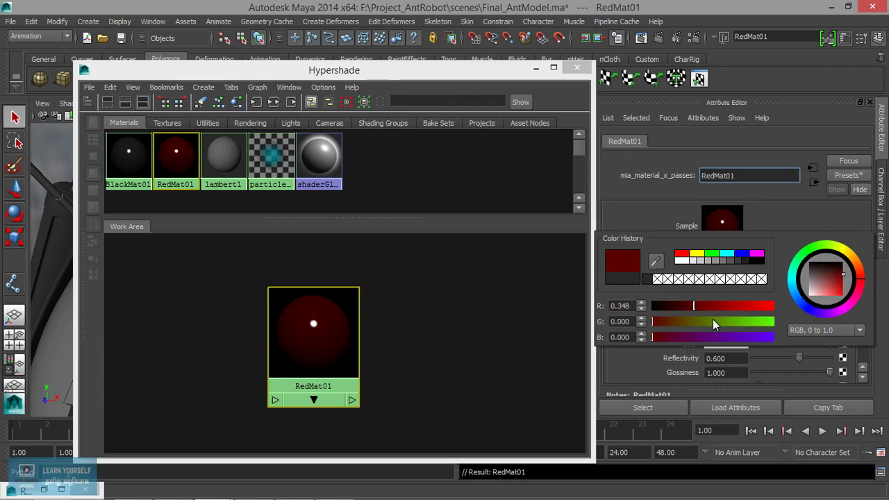
pyautogui.moveTo(319, 341); pyautogui.dragTo(327, 336)
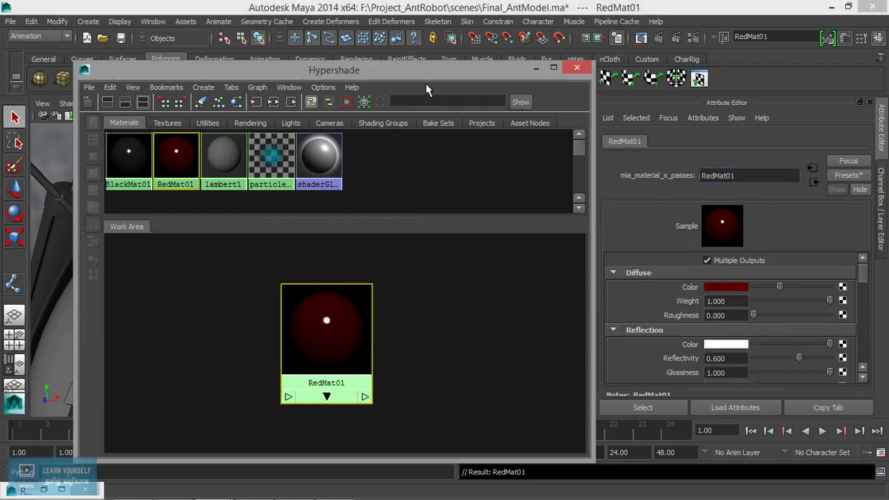
# Step: Move the Hypershade clear of the model and select the light grey inner shell of the ant's head
pyautogui.moveTo(421, 78); pyautogui.dragTo(681, 55)
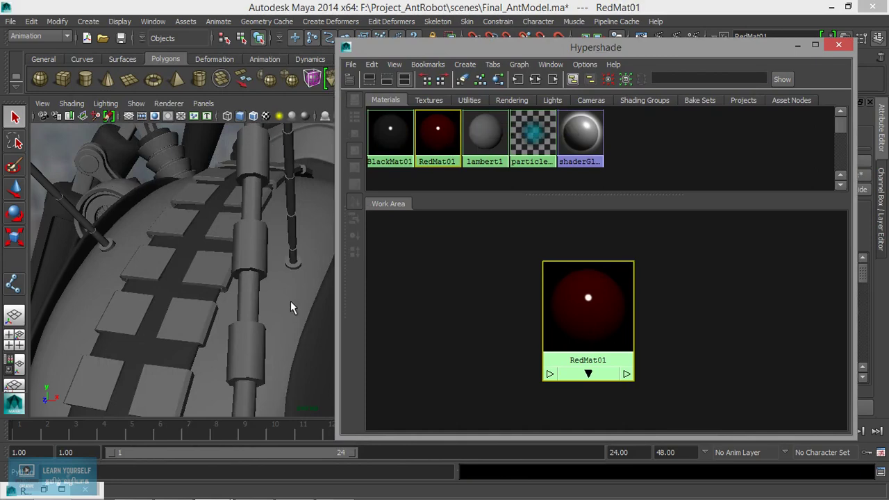
pyautogui.keyDown('alt'); pyautogui.moveTo(291, 301); pyautogui.dragTo(246, 327, button='right'); pyautogui.keyUp('alt')
pyautogui.keyDown('alt'); pyautogui.moveTo(245, 327); pyautogui.dragTo(187, 314); pyautogui.keyUp('alt')
pyautogui.keyDown('alt'); pyautogui.moveTo(188, 314); pyautogui.dragTo(225, 329, button='right'); pyautogui.keyUp('alt')
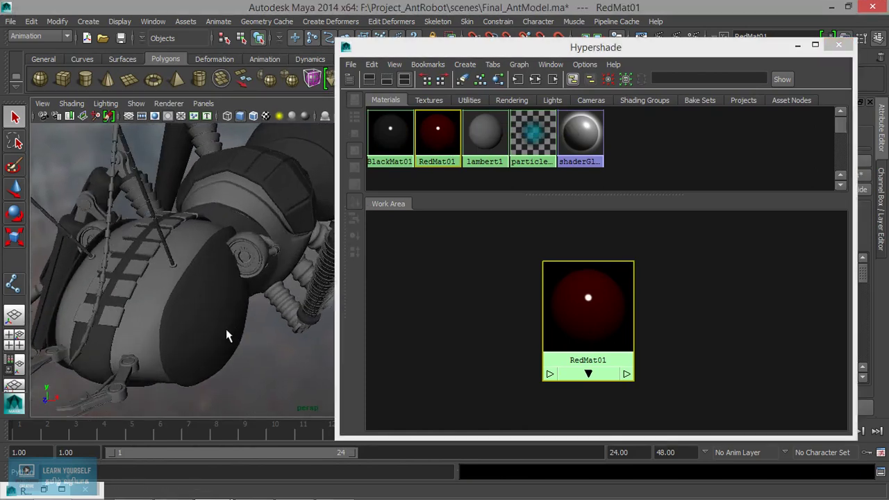
pyautogui.click(163, 273)
pyautogui.keyDown('alt'); pyautogui.moveTo(188, 290); pyautogui.dragTo(218, 281); pyautogui.keyUp('alt')
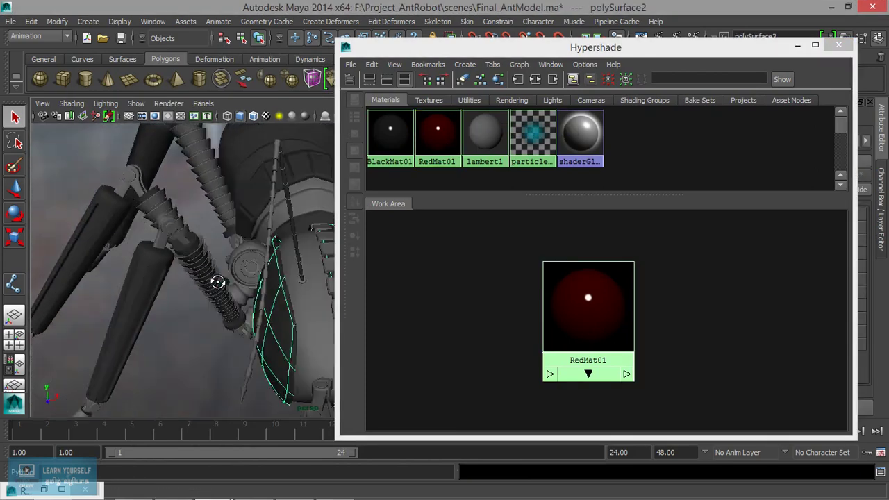
pyautogui.click(312, 318)
pyautogui.keyDown('alt'); pyautogui.moveTo(274, 349); pyautogui.dragTo(224, 327); pyautogui.keyUp('alt')
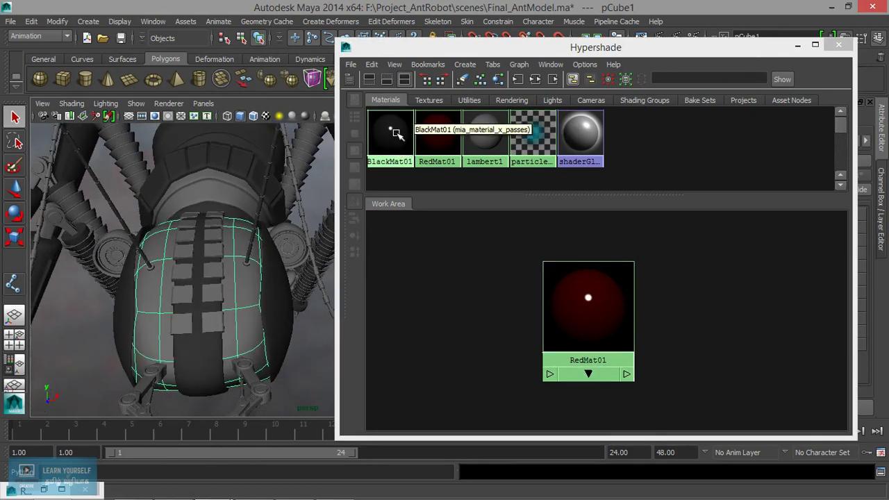
# Step: Reselect the head's light grey inner shell and add the thorax's grey inner shell to the selection
pyautogui.moveTo(397, 133); pyautogui.dragTo(479, 133, button='right')
pyautogui.hotkey('ctrl', 'z')
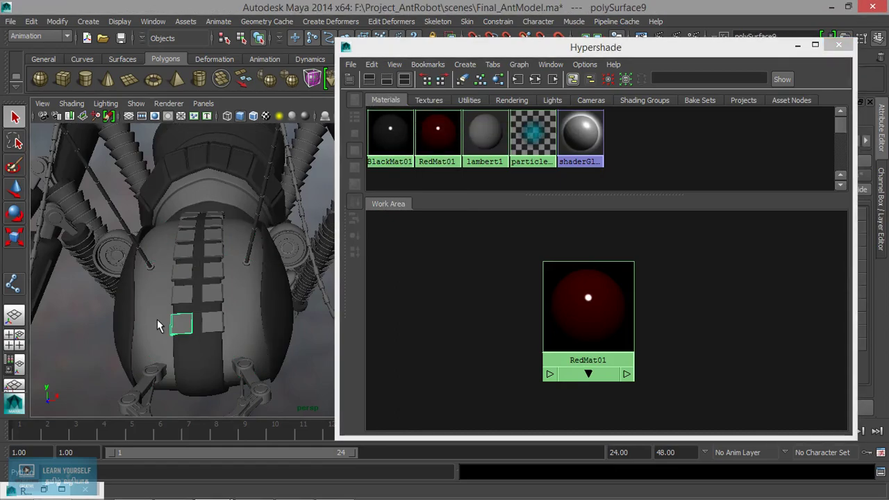
pyautogui.click(154, 303)
pyautogui.keyDown('alt'); pyautogui.moveTo(164, 318); pyautogui.dragTo(161, 379, button='middle'); pyautogui.keyUp('alt')
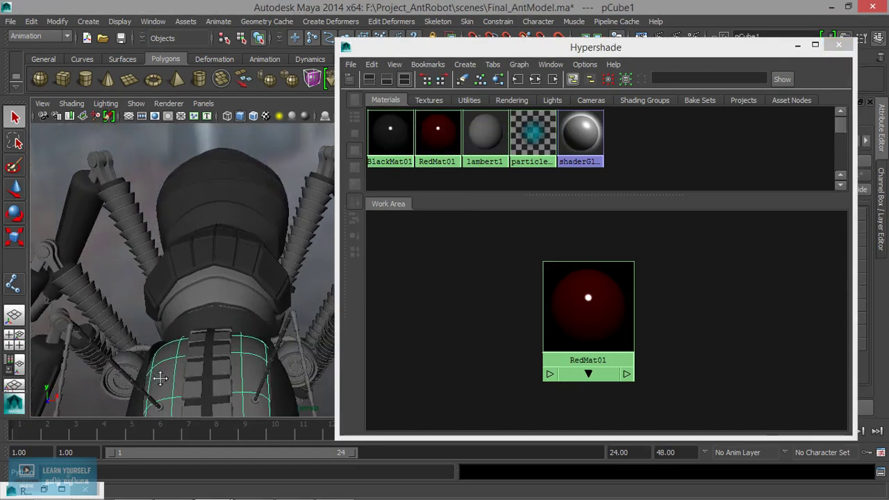
pyautogui.click(227, 285)
pyautogui.keyDown('alt'); pyautogui.moveTo(270, 299); pyautogui.dragTo(152, 332); pyautogui.keyUp('alt')
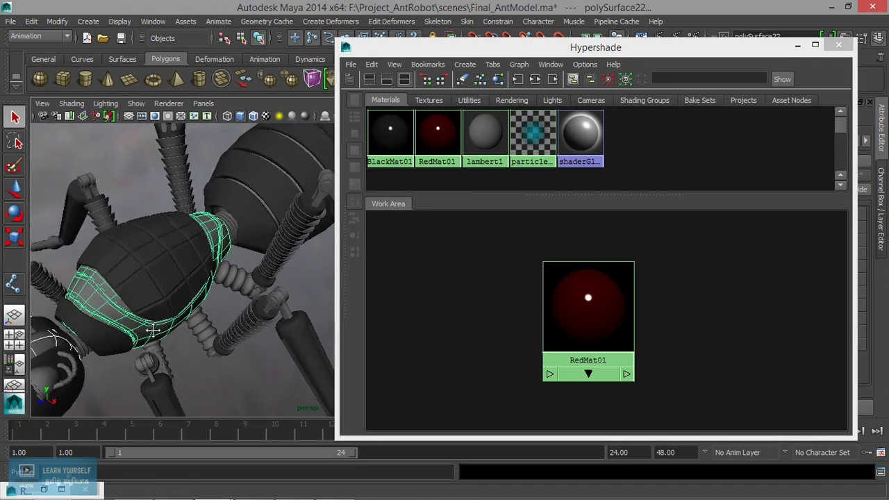
# Step: Try to add the grey bands between the abdomen's dark plates to the selection, undoing each pick
pyautogui.keyDown('alt'); pyautogui.moveTo(153, 330); pyautogui.dragTo(104, 382, button='middle'); pyautogui.keyUp('alt')
pyautogui.keyDown('alt'); pyautogui.moveTo(120, 304); pyautogui.dragTo(167, 304, button='right'); pyautogui.keyUp('alt')
pyautogui.keyDown('alt'); pyautogui.moveTo(139, 299); pyautogui.dragTo(85, 342, button='middle'); pyautogui.keyUp('alt')
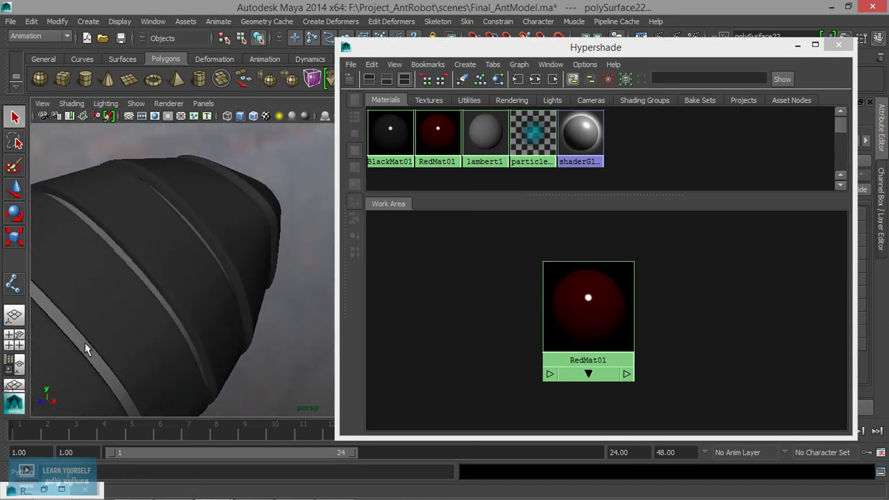
pyautogui.keyDown('alt'); pyautogui.moveTo(84, 342); pyautogui.dragTo(286, 350, button='right'); pyautogui.keyUp('alt')
pyautogui.keyDown('alt'); pyautogui.moveTo(217, 365); pyautogui.dragTo(277, 287, button='middle'); pyautogui.keyUp('alt')
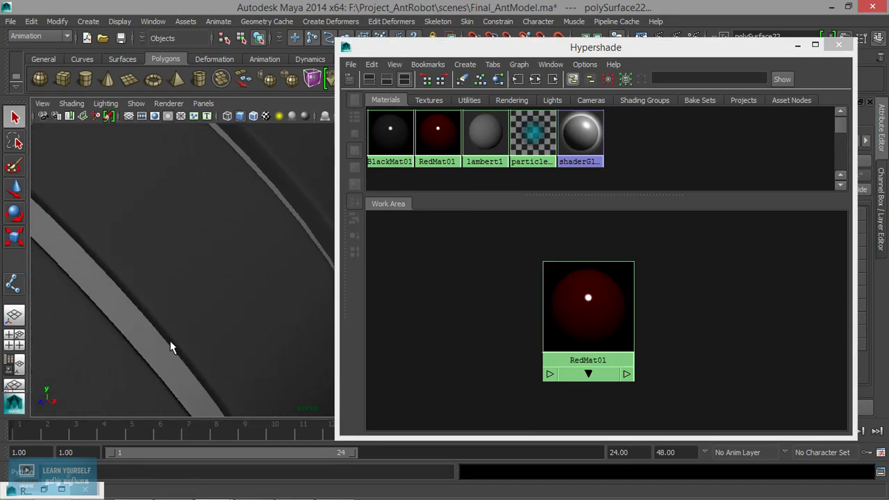
pyautogui.keyDown('shift'); pyautogui.click(142, 342); pyautogui.keyUp('shift')
pyautogui.hotkey('ctrl', 'z')
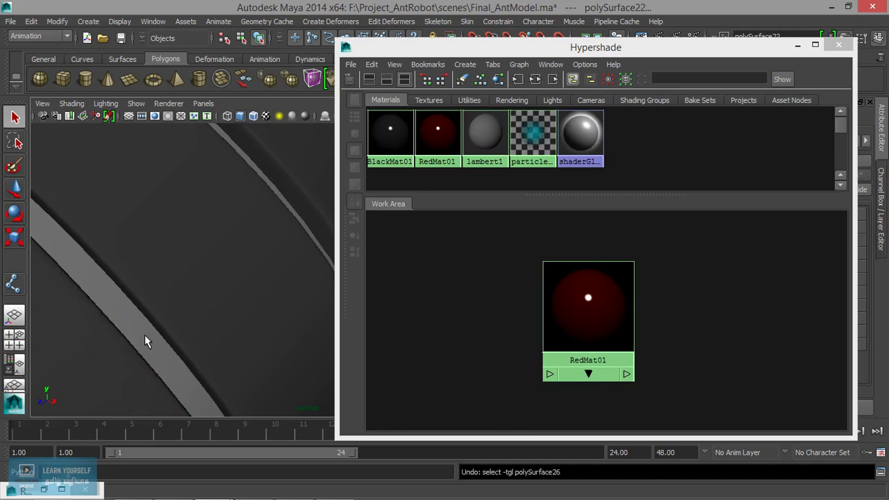
pyautogui.keyDown('shift'); pyautogui.click(145, 332); pyautogui.keyUp('shift')
pyautogui.hotkey('ctrl', 'z')
pyautogui.scroll(-3, 136, 325)
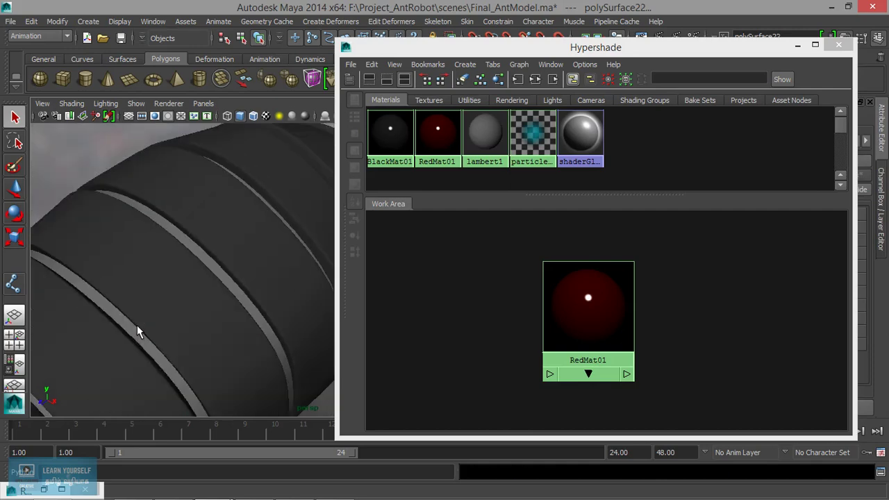
# Step: Check the abdomen in wireframe, return to shaded display and add its grey inner shell between the dark plates to the selection
pyautogui.press('4')
pyautogui.scroll(-5, 145, 336)
pyautogui.scroll(3, 145, 337)
pyautogui.scroll(-3, 145, 336)
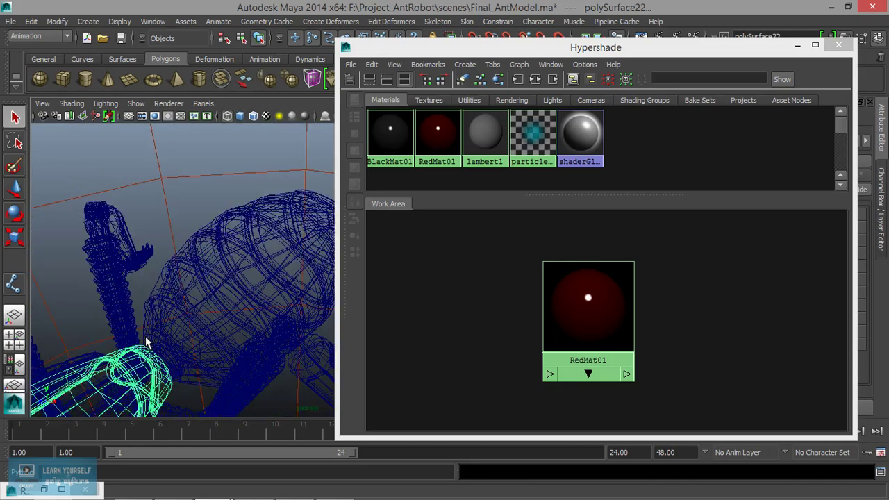
pyautogui.press('5')
pyautogui.scroll(5, 173, 323)
pyautogui.keyDown('alt'); pyautogui.moveTo(172, 323); pyautogui.dragTo(250, 291, button='middle'); pyautogui.keyUp('alt')
pyautogui.scroll(2, 185, 326)
pyautogui.scroll(2, 174, 316)
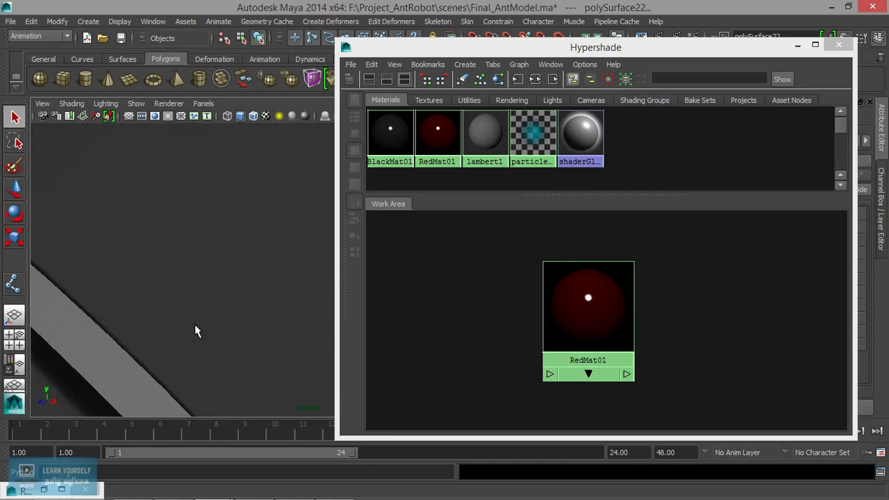
pyautogui.keyDown('alt'); pyautogui.moveTo(195, 325); pyautogui.dragTo(245, 306, button='middle'); pyautogui.keyUp('alt')
pyautogui.click(195, 324)
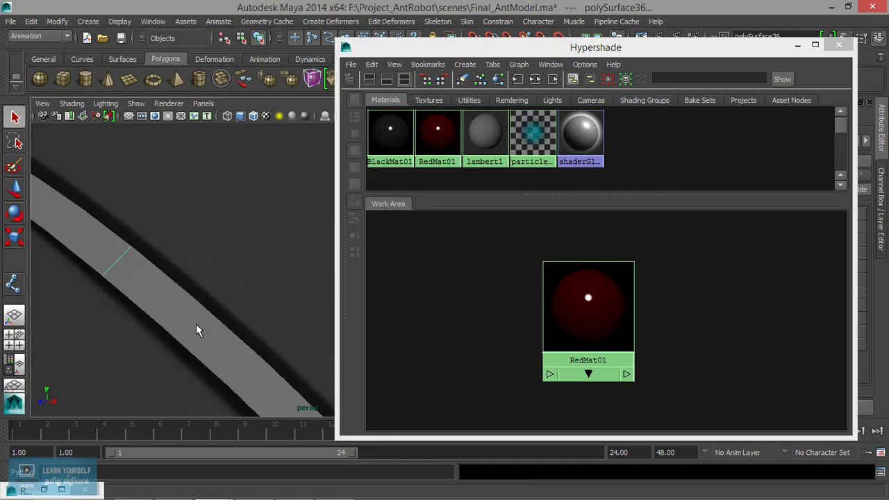
# Step: Assign RedMat01 to the selected head, thorax and abdomen shells, minimize the Hypershade and clear the selection
pyautogui.scroll(-10, 196, 343)
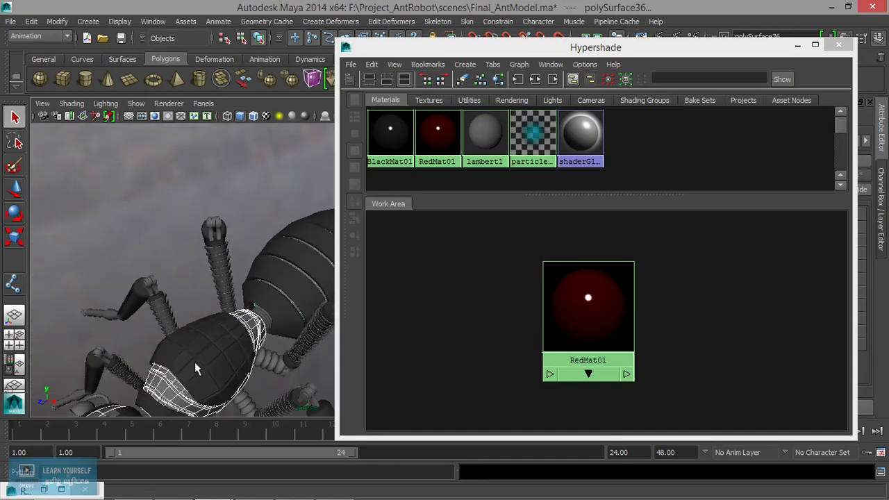
pyautogui.keyDown('alt'); pyautogui.moveTo(195, 361); pyautogui.dragTo(146, 290, button='middle'); pyautogui.keyUp('alt')
pyautogui.moveTo(593, 321); pyautogui.dragTo(595, 290, button='right')
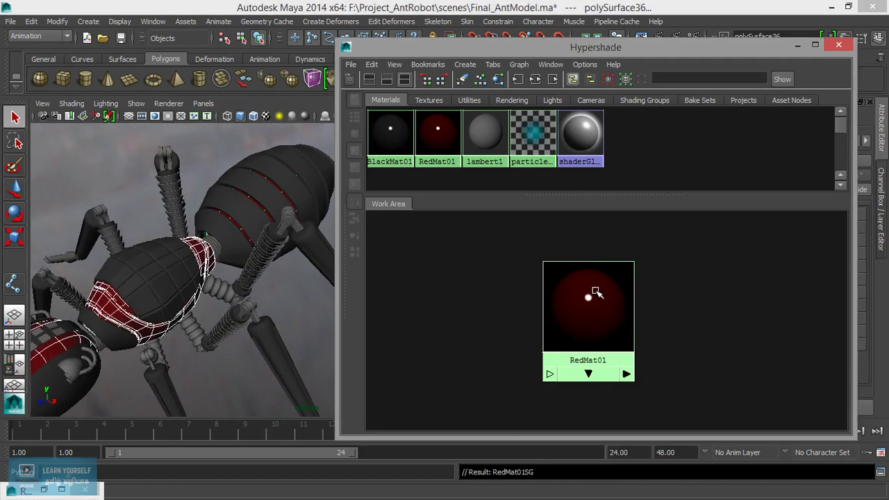
pyautogui.click(796, 46)
pyautogui.click(351, 307)
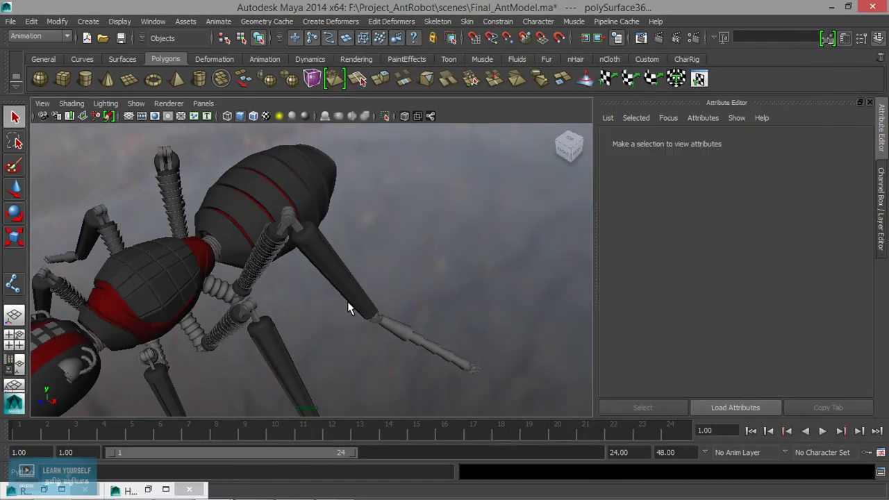
# Step: Examine the red and black material layout on the ant's head, thorax and legs from the front and side
pyautogui.scroll(-5, 331, 345)
pyautogui.keyDown('alt'); pyautogui.moveTo(331, 347); pyautogui.dragTo(343, 286); pyautogui.keyUp('alt')
pyautogui.scroll(5, 480, 312)
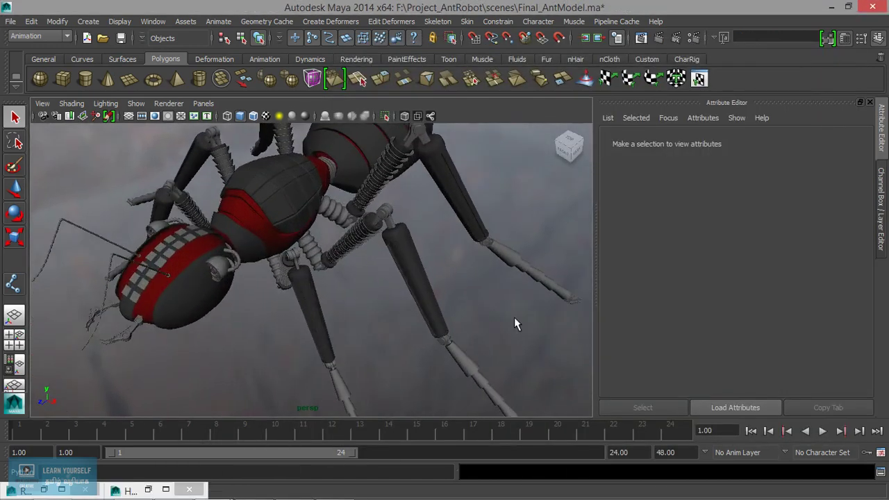
pyautogui.keyDown('alt'); pyautogui.moveTo(516, 324); pyautogui.dragTo(389, 321); pyautogui.keyUp('alt')
pyautogui.scroll(5, 320, 306)
pyautogui.scroll(-3, 331, 311)
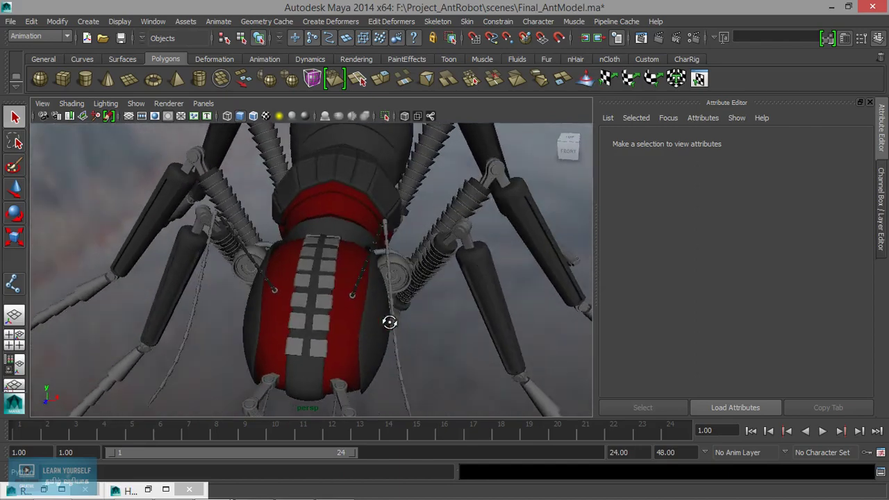
pyautogui.scroll(3, 381, 349)
pyautogui.keyDown('alt'); pyautogui.moveTo(382, 350); pyautogui.dragTo(375, 301, button='middle'); pyautogui.keyUp('alt')
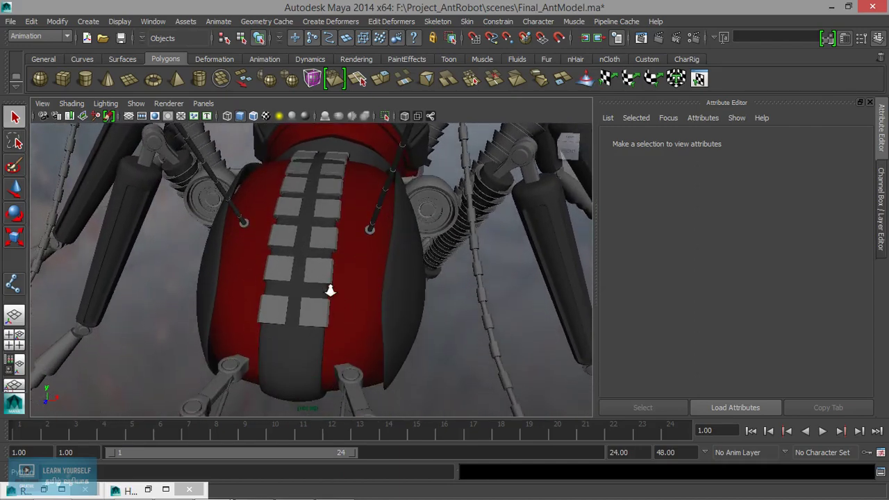
pyautogui.scroll(2, 310, 278)
pyautogui.scroll(-4, 298, 308)
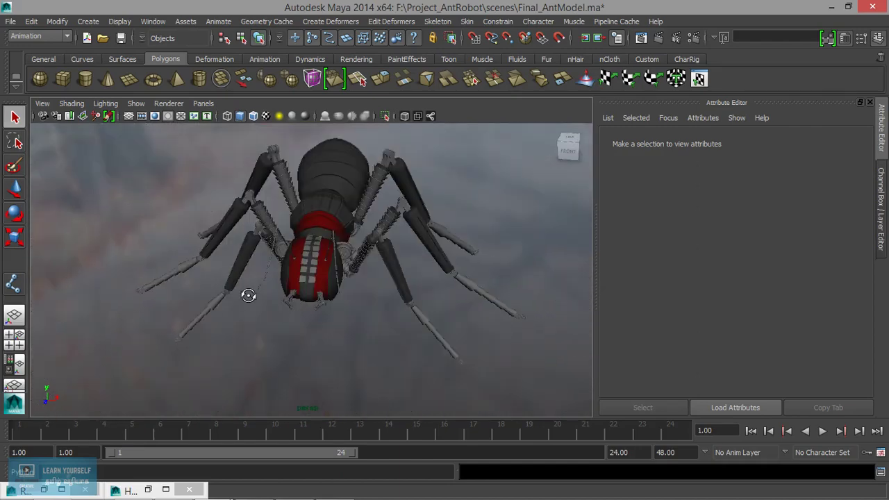
pyautogui.keyDown('alt'); pyautogui.moveTo(248, 294); pyautogui.dragTo(208, 261); pyautogui.keyUp('alt')
pyautogui.keyDown('alt'); pyautogui.moveTo(208, 261); pyautogui.dragTo(305, 278, button='right'); pyautogui.keyUp('alt')
pyautogui.keyDown('alt'); pyautogui.moveTo(305, 278); pyautogui.dragTo(357, 341, button='middle'); pyautogui.keyUp('alt')
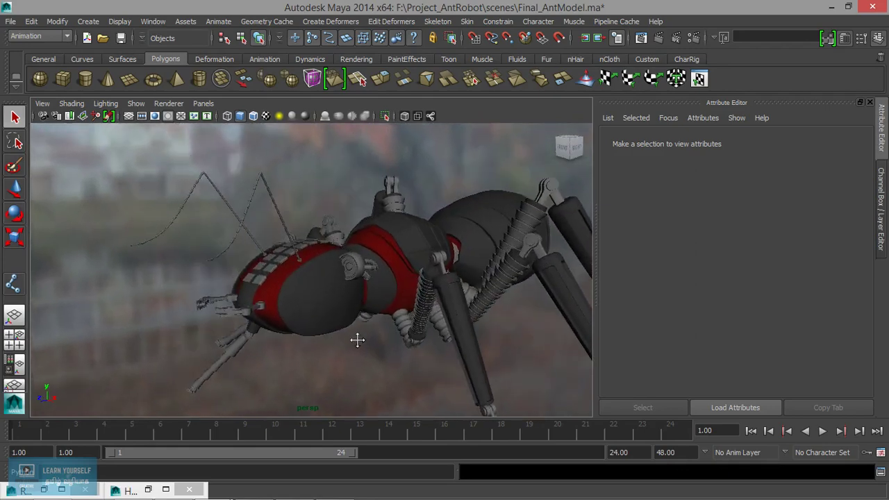
pyautogui.keyDown('alt'); pyautogui.moveTo(356, 341); pyautogui.dragTo(321, 303, button='right'); pyautogui.keyUp('alt')
pyautogui.scroll(2, 258, 314)
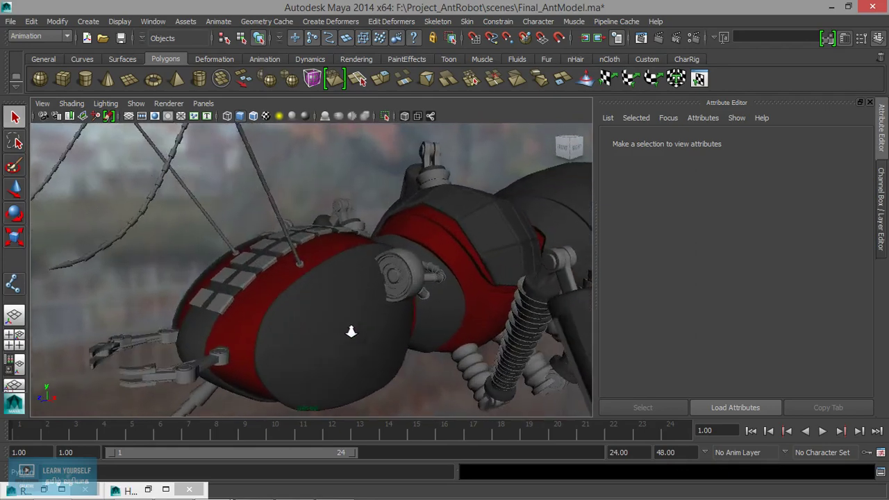
# Step: Select a square plate at the front end of the double row on the ant's head and restore the Hypershade
pyautogui.keyDown('alt'); pyautogui.moveTo(349, 331); pyautogui.dragTo(349, 310); pyautogui.keyUp('alt')
pyautogui.click(349, 311)
pyautogui.moveTo(350, 311); pyautogui.dragTo(345, 440, button='right')
pyautogui.click(460, 60)
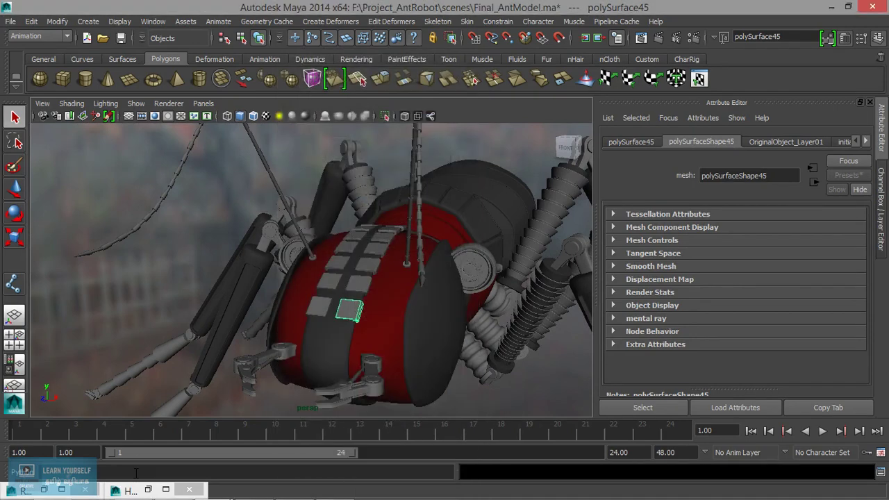
pyautogui.click(125, 491)
# Step: Duplicate the RedMat01 material and place the copy beside the original in the work area
pyautogui.moveTo(580, 309); pyautogui.dragTo(517, 277)
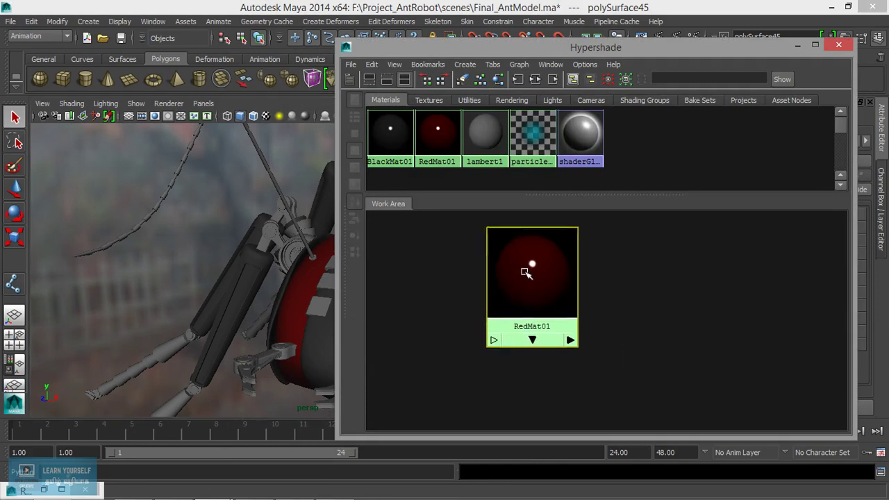
pyautogui.click(371, 64)
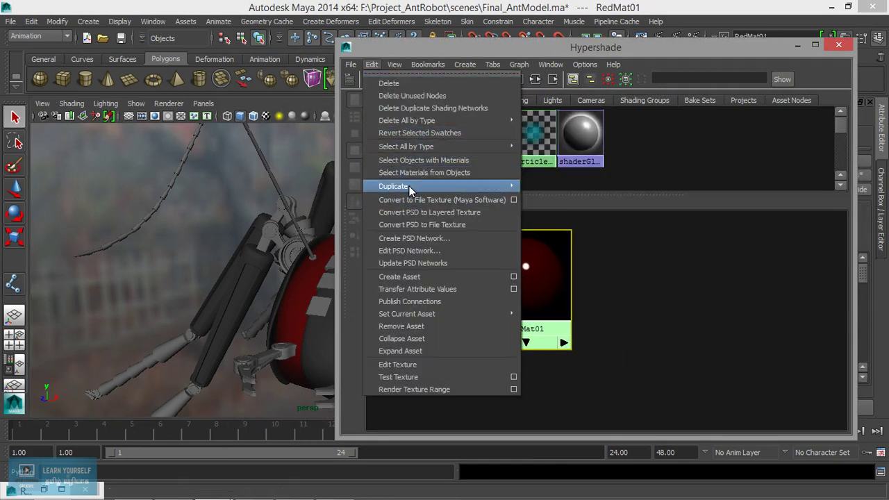
pyautogui.moveTo(408, 185)
pyautogui.click(542, 185)
pyautogui.moveTo(415, 363); pyautogui.dragTo(429, 298)
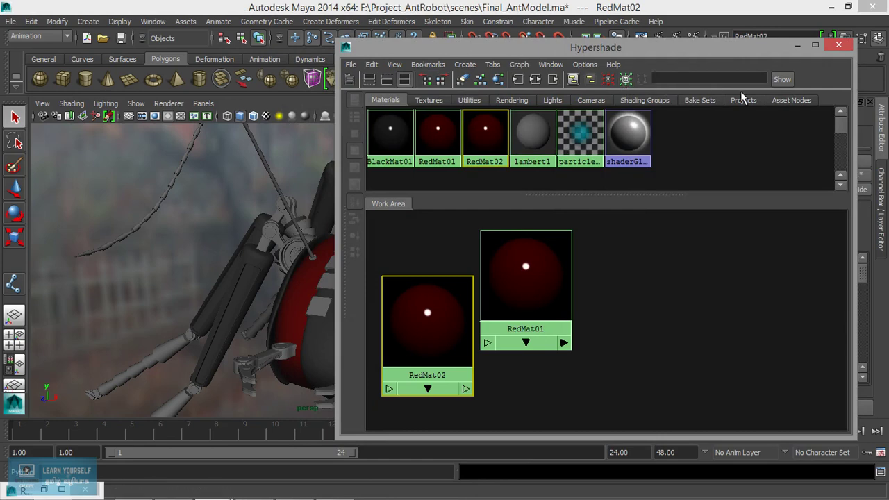
# Step: Rename the RedMat02 material to DarkMat01
pyautogui.moveTo(607, 44); pyautogui.dragTo(747, 71)
pyautogui.click(420, 341)
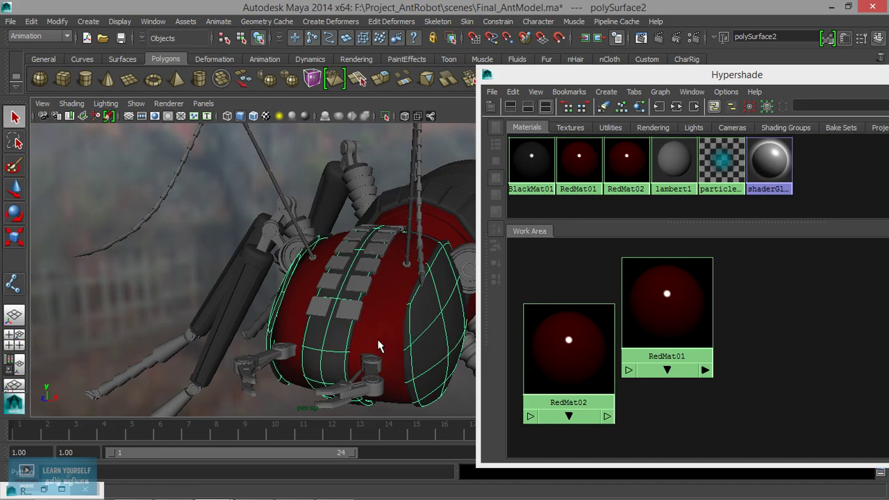
pyautogui.keyDown('alt'); pyautogui.moveTo(347, 317); pyautogui.dragTo(401, 325, button='right'); pyautogui.keyUp('alt')
pyautogui.keyDown('alt'); pyautogui.moveTo(401, 330); pyautogui.dragTo(345, 326, button='middle'); pyautogui.keyUp('alt')
pyautogui.keyDown('alt'); pyautogui.moveTo(321, 320); pyautogui.dragTo(337, 321, button='right'); pyautogui.keyUp('alt')
pyautogui.click(571, 371)
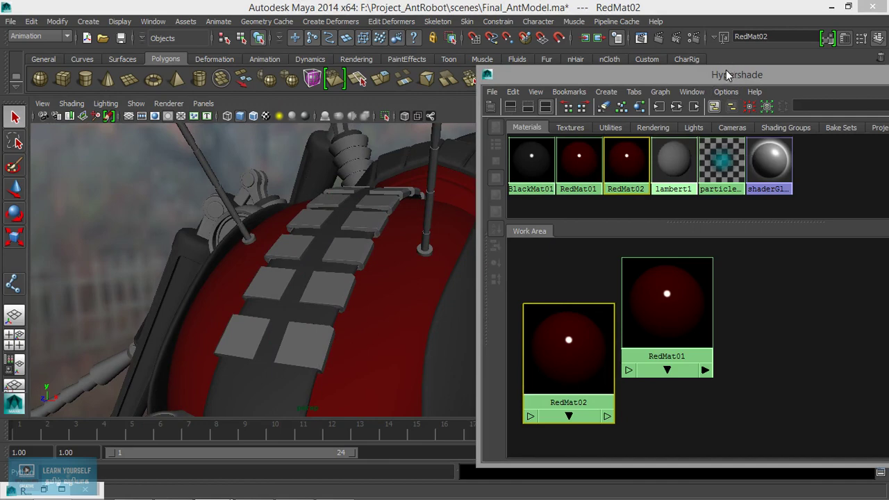
pyautogui.moveTo(727, 75); pyautogui.dragTo(365, 20)
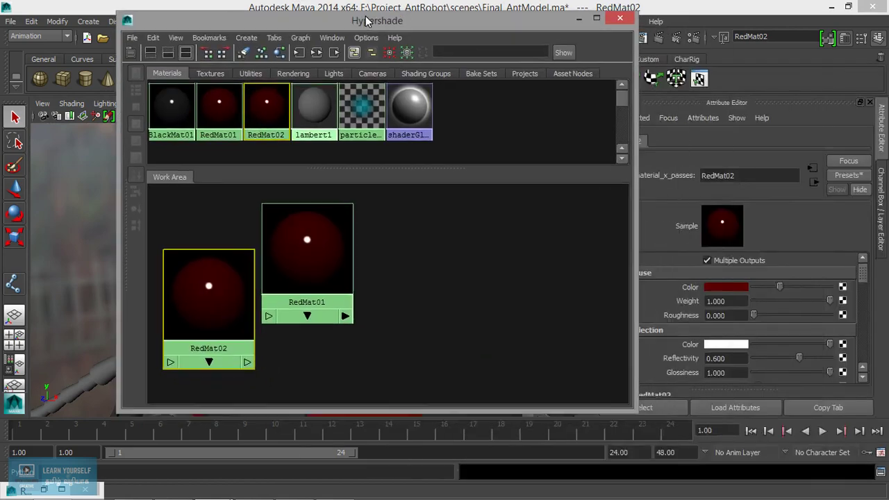
pyautogui.doubleClick(750, 176)
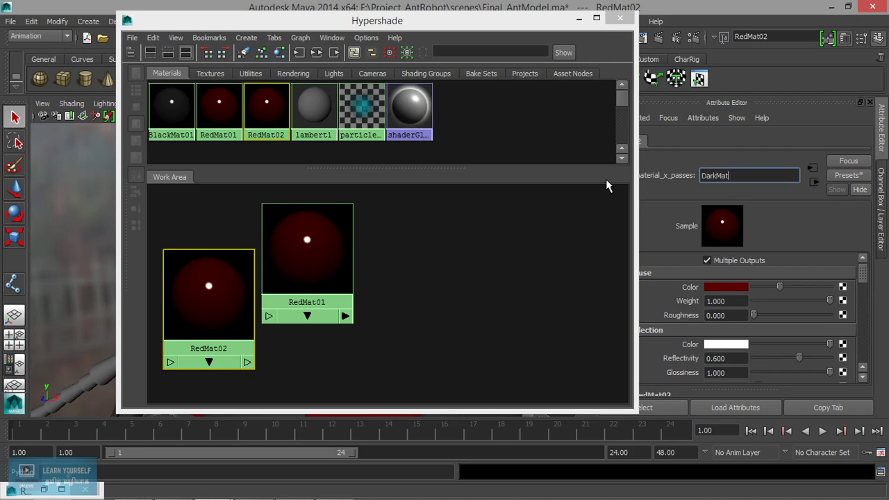
pyautogui.write('DarkMat01')
pyautogui.press('Return')
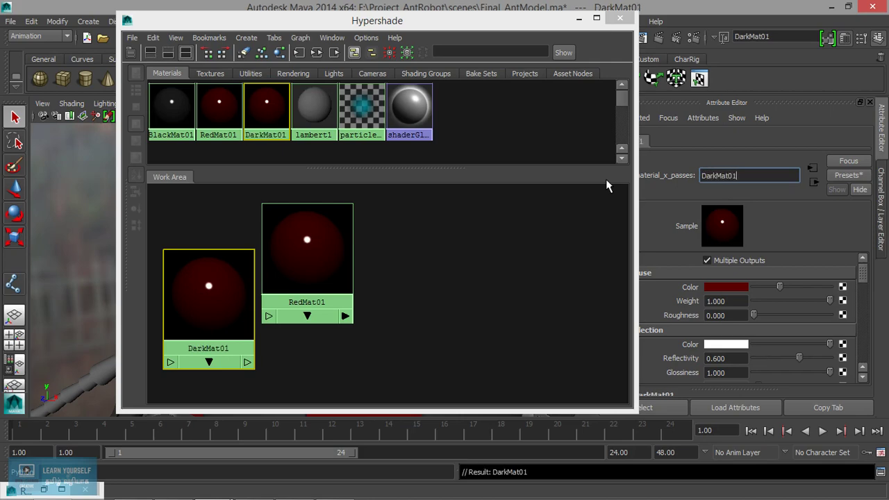
# Step: Set the diffuse color of DarkMat01 to black and move the Hypershade clear of the ant's head
pyautogui.click(738, 289)
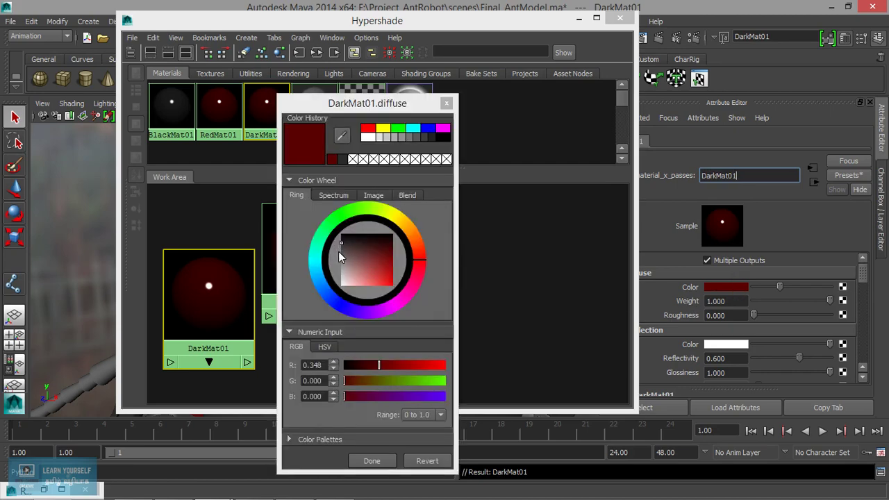
pyautogui.click(448, 104)
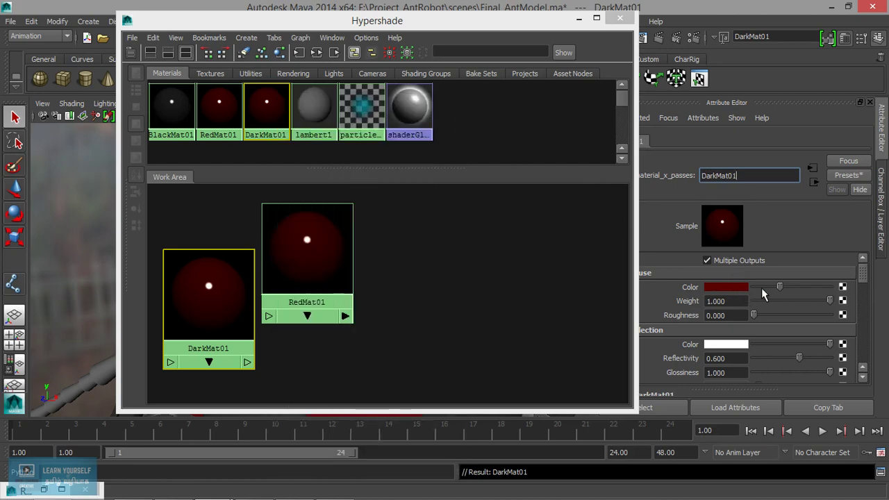
pyautogui.click(734, 285)
pyautogui.moveTo(690, 305); pyautogui.dragTo(661, 305)
pyautogui.moveTo(539, 25); pyautogui.dragTo(848, 53)
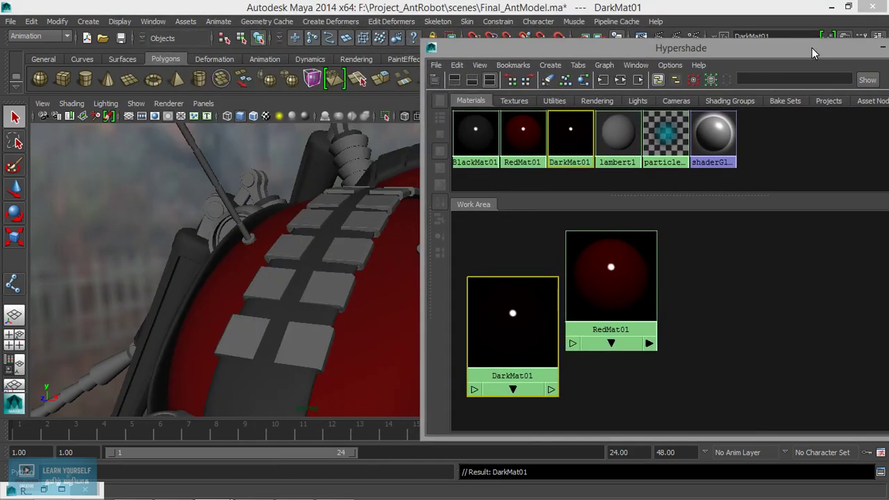
pyautogui.click(306, 350)
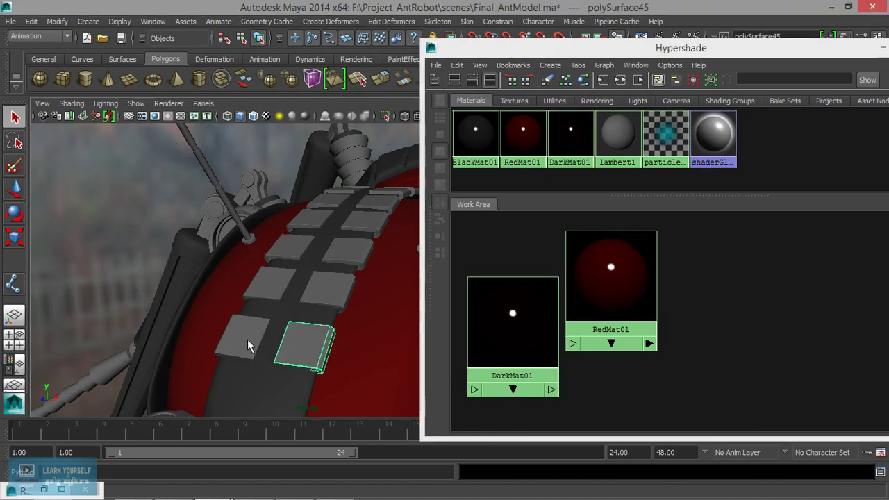
pyautogui.keyDown('shift'); pyautogui.click(258, 322); pyautogui.keyUp('shift')
pyautogui.keyDown('shift'); pyautogui.click(286, 266); pyautogui.keyUp('shift')
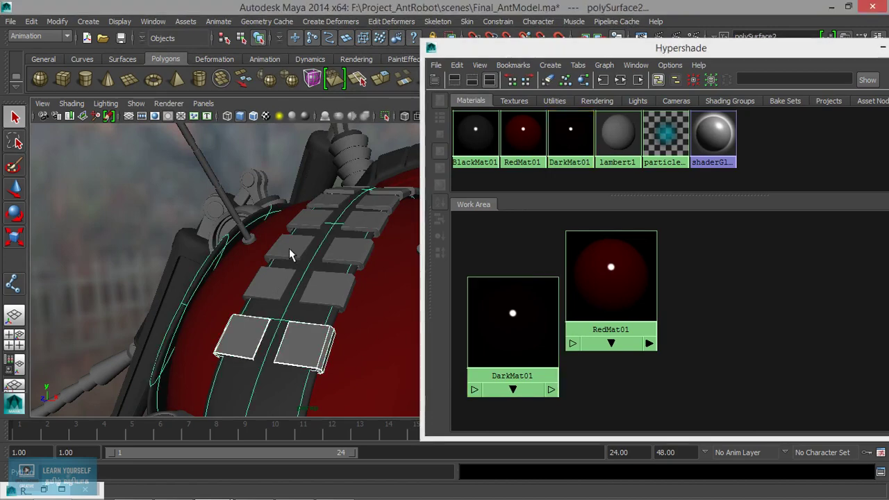
pyautogui.keyDown('shift'); pyautogui.click(292, 280); pyautogui.keyUp('shift')
pyautogui.hotkey('ctrl', 'z')
pyautogui.keyDown('alt'); pyautogui.moveTo(297, 321); pyautogui.dragTo(331, 329); pyautogui.keyUp('alt')
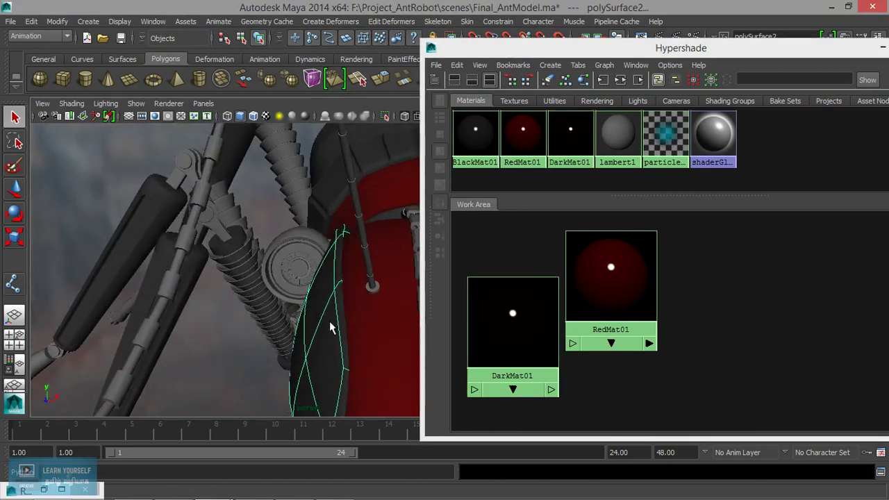
pyautogui.keyDown('alt'); pyautogui.moveTo(331, 329); pyautogui.dragTo(182, 303, button='middle'); pyautogui.keyUp('alt')
pyautogui.hotkey('ctrl', 'z')
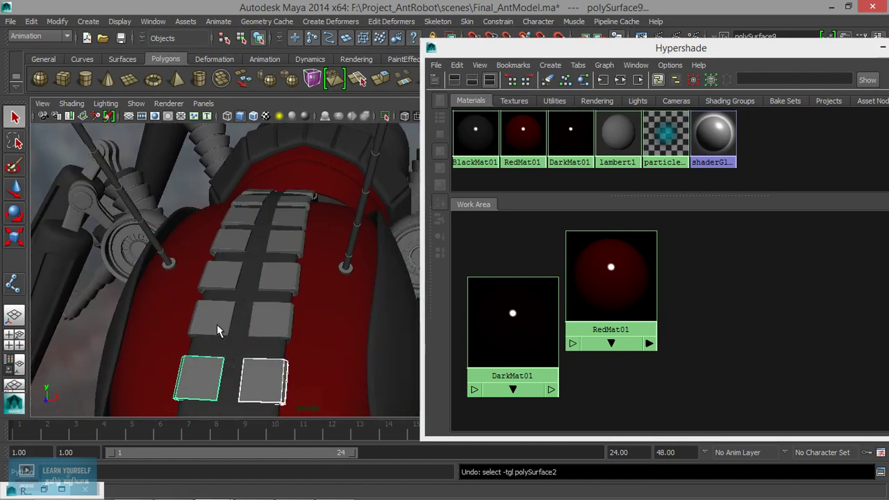
pyautogui.keyDown('shift'); pyautogui.click(224, 283); pyautogui.keyUp('shift')
pyautogui.click(217, 379)
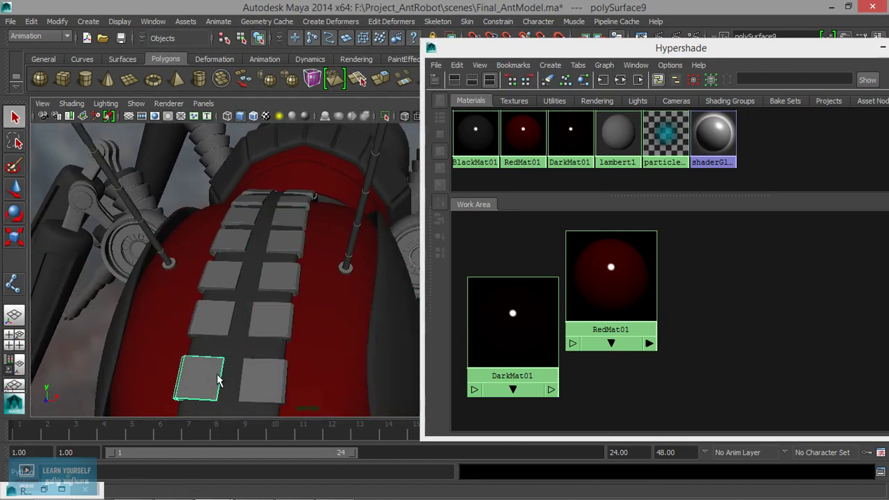
pyautogui.press('Up')
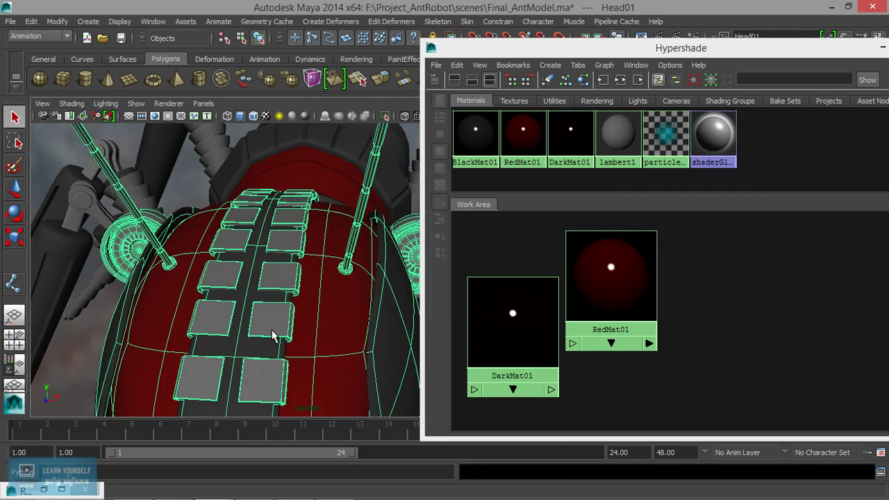
pyautogui.press('Down')
# Step: Select both rows of square plates along the ant's head, leaving out the head and thorax shells
pyautogui.keyDown('alt'); pyautogui.moveTo(272, 324); pyautogui.dragTo(276, 303); pyautogui.keyUp('alt')
pyautogui.keyDown('alt'); pyautogui.moveTo(276, 303); pyautogui.dragTo(259, 281, button='middle'); pyautogui.keyUp('alt')
pyautogui.keyDown('alt'); pyautogui.moveTo(258, 281); pyautogui.dragTo(256, 308, button='right'); pyautogui.keyUp('alt')
pyautogui.keyDown('alt'); pyautogui.moveTo(257, 307); pyautogui.dragTo(254, 310); pyautogui.keyUp('alt')
pyautogui.moveTo(270, 233); pyautogui.dragTo(323, 410)
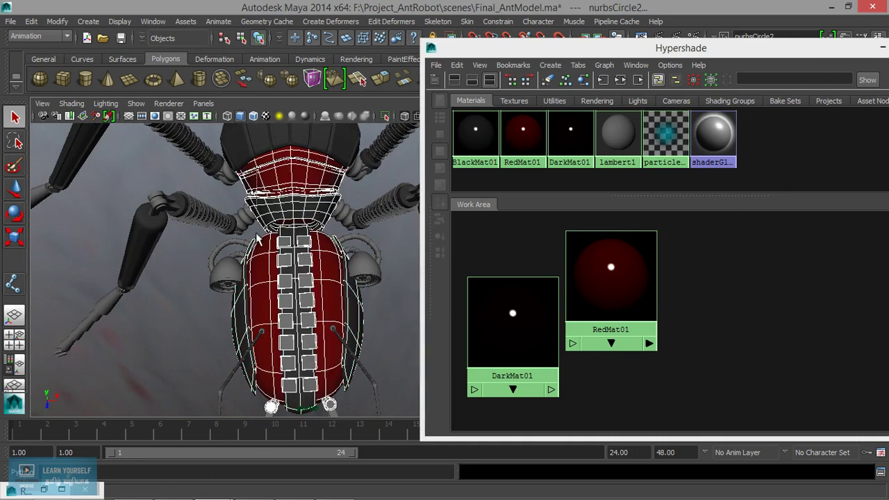
pyautogui.keyDown('ctrl'); pyautogui.moveTo(256, 233); pyautogui.dragTo(248, 339); pyautogui.keyUp('ctrl')
# Step: Check the plate selection in wireframe display and remove the stray nurbsCircle2 from it
pyautogui.keyDown('alt'); pyautogui.moveTo(326, 391); pyautogui.dragTo(276, 348, button='middle'); pyautogui.keyUp('alt')
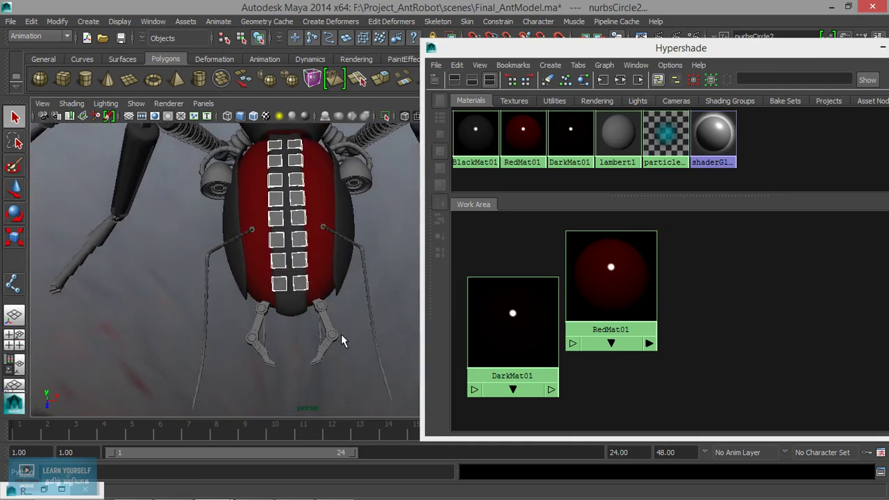
pyautogui.keyDown('alt'); pyautogui.moveTo(341, 341); pyautogui.dragTo(341, 301); pyautogui.keyUp('alt')
pyautogui.press('4')
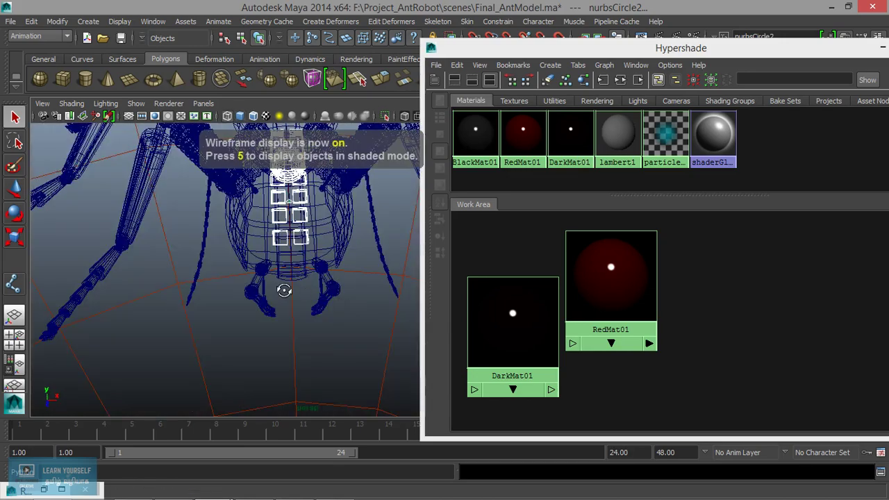
pyautogui.keyDown('alt'); pyautogui.moveTo(284, 290); pyautogui.dragTo(150, 320); pyautogui.keyUp('alt')
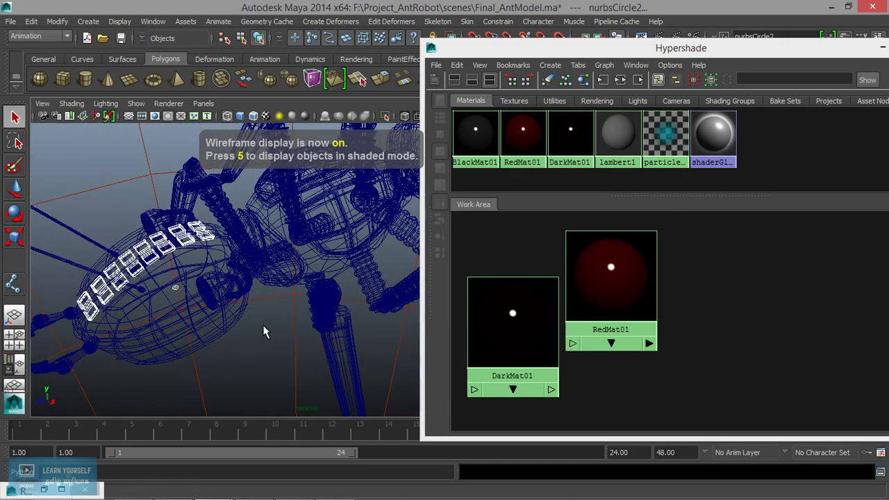
pyautogui.click(208, 316)
pyautogui.keyDown('alt'); pyautogui.moveTo(208, 316); pyautogui.dragTo(292, 309); pyautogui.keyUp('alt')
# Step: Assign DarkMat01 to the selected head plates, return to shaded display and minimize the Hypershade
pyautogui.moveTo(520, 320); pyautogui.dragTo(526, 291, button='right')
pyautogui.press('5')
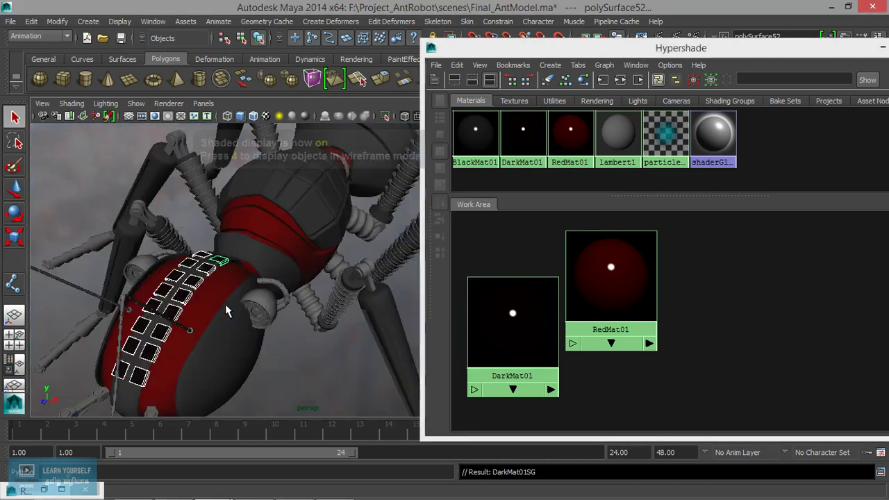
pyautogui.moveTo(844, 54); pyautogui.dragTo(711, 53)
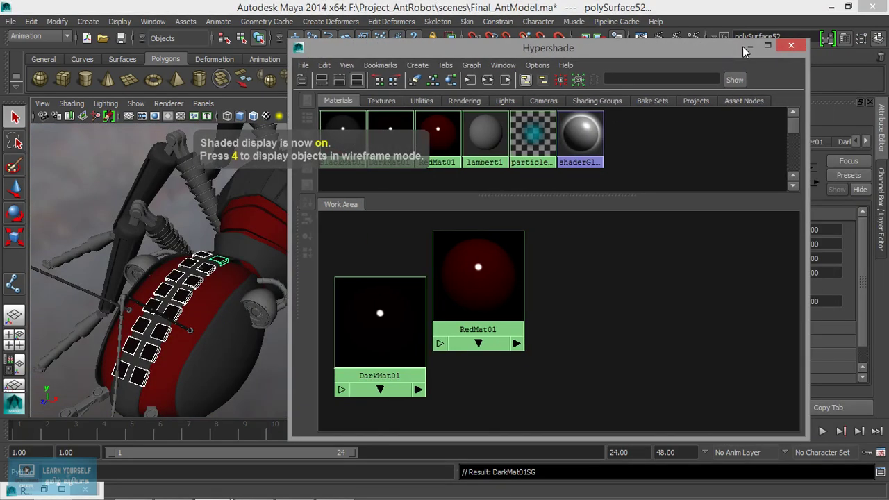
pyautogui.click(748, 46)
# Step: Render the ant from the perspective camera with mental ray to check the dark head plates
pyautogui.click(328, 318)
pyautogui.keyDown('alt'); pyautogui.moveTo(298, 350); pyautogui.dragTo(278, 332); pyautogui.keyUp('alt')
pyautogui.keyDown('alt'); pyautogui.moveTo(278, 332); pyautogui.dragTo(296, 306, button='middle'); pyautogui.keyUp('alt')
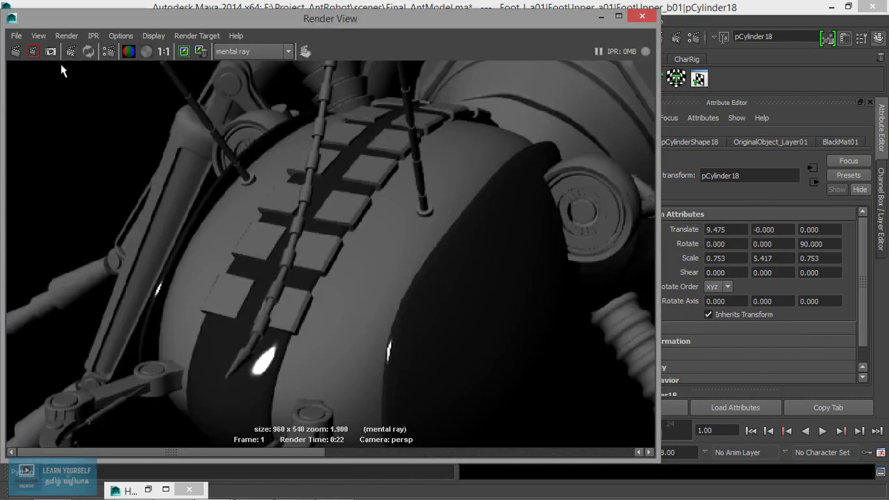
pyautogui.click(16, 51)
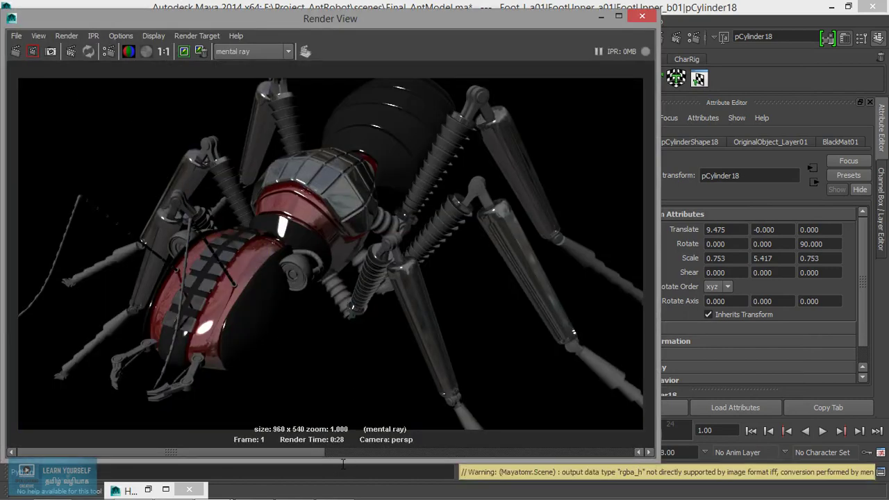
pyautogui.moveTo(306, 452); pyautogui.dragTo(284, 450)
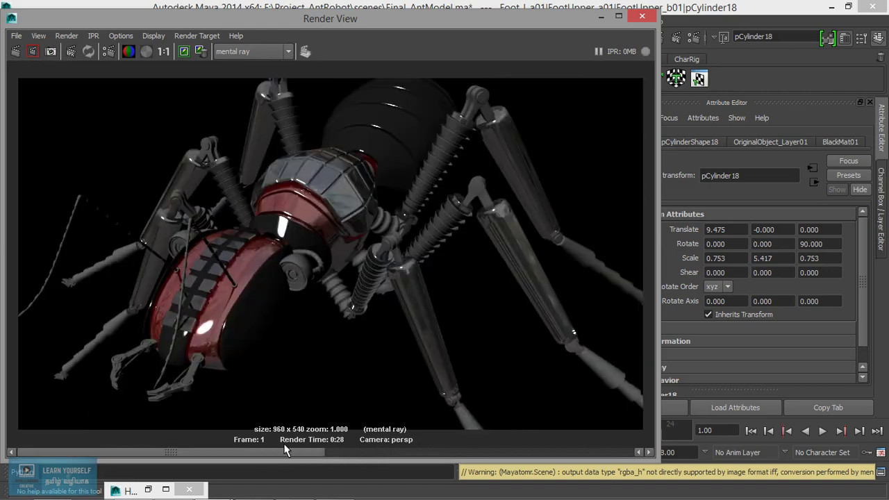